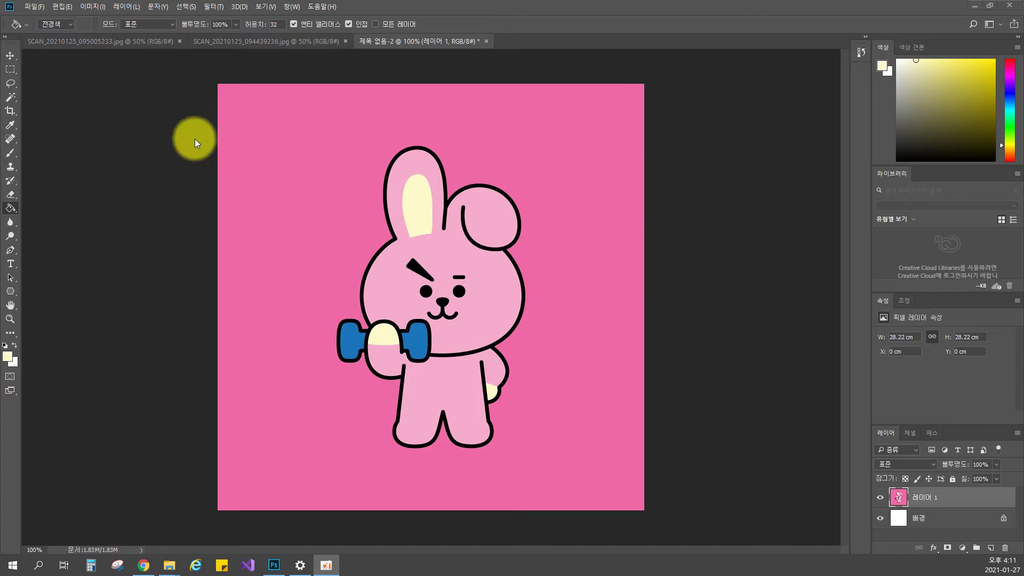
left_click(123, 42)
left_click(218, 42)
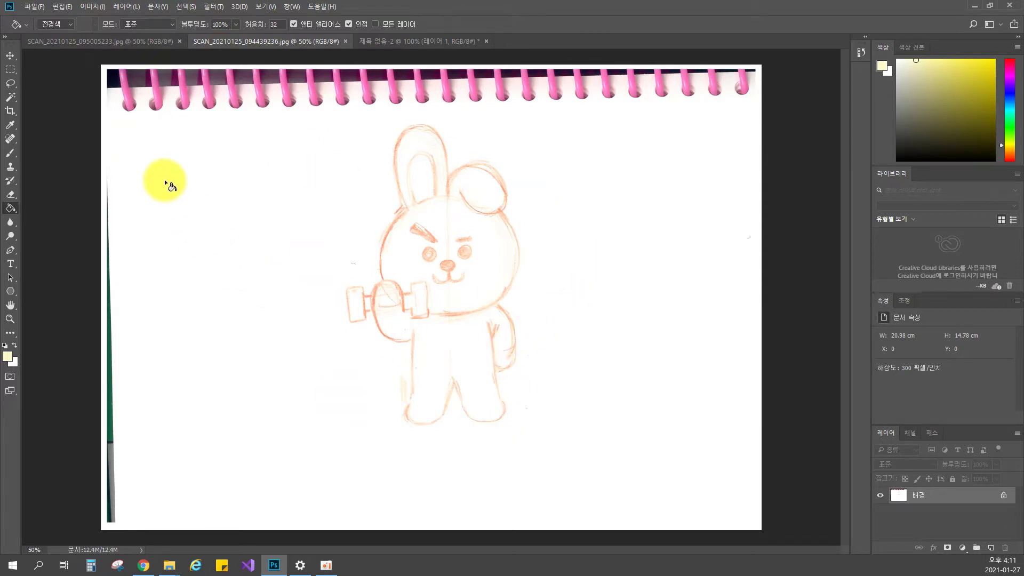
left_click(125, 47)
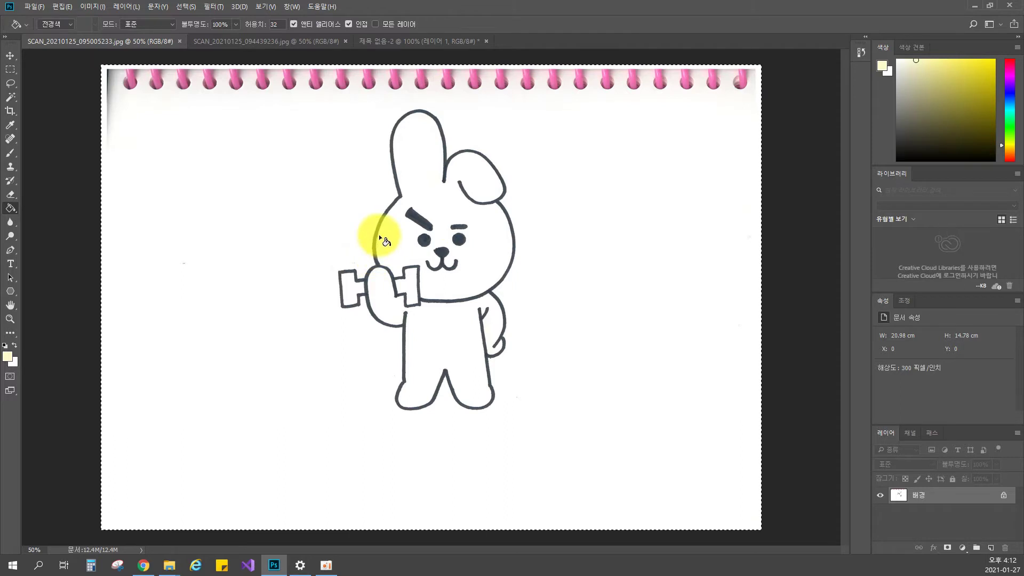
Create a new 360 × 360 pixel document at 72 pixels/inch with a white background
left_click(37, 8)
left_click(42, 18)
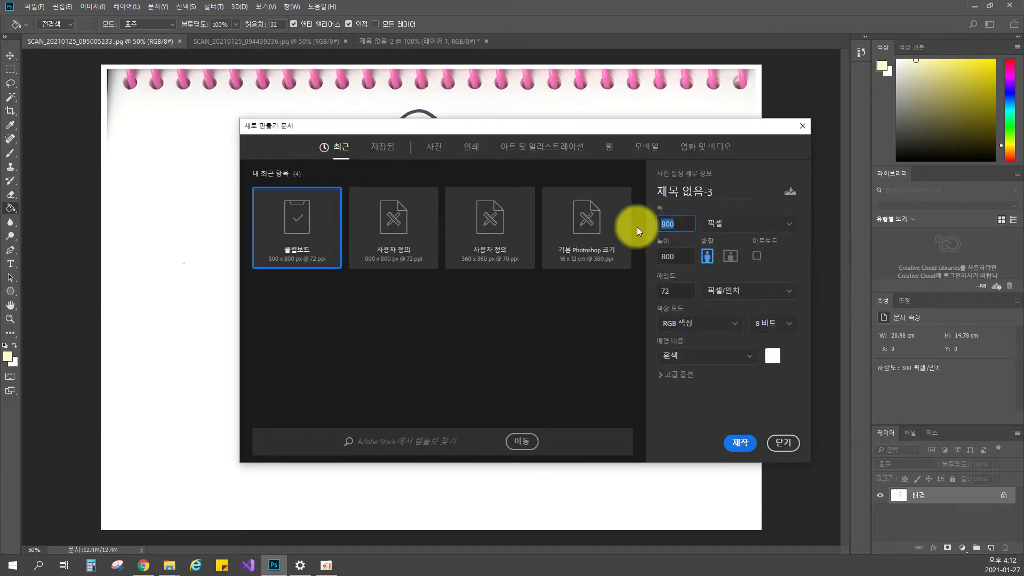
type("360")
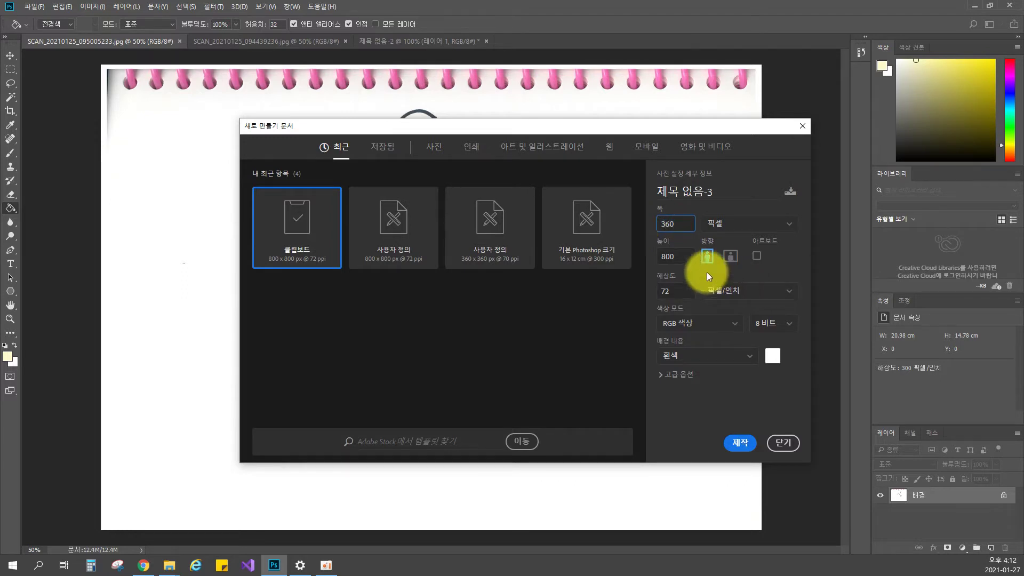
left_click(682, 256)
type("360")
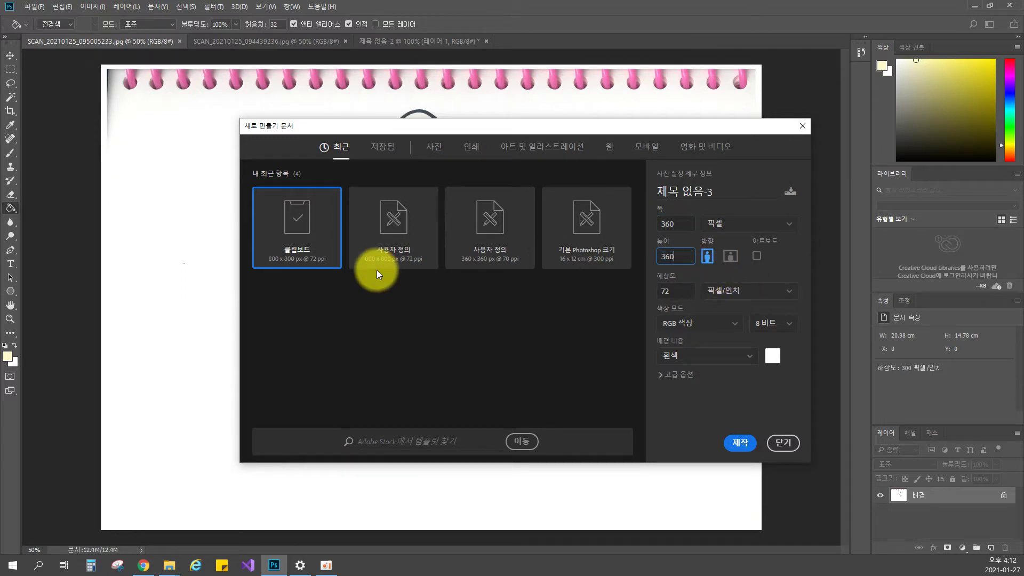
left_click(674, 290)
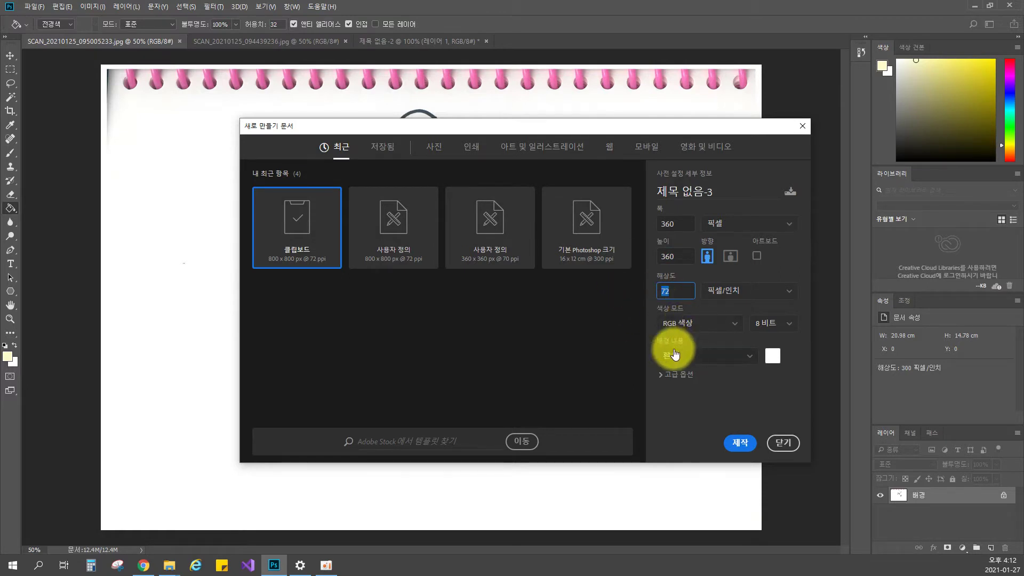
left_click(734, 442)
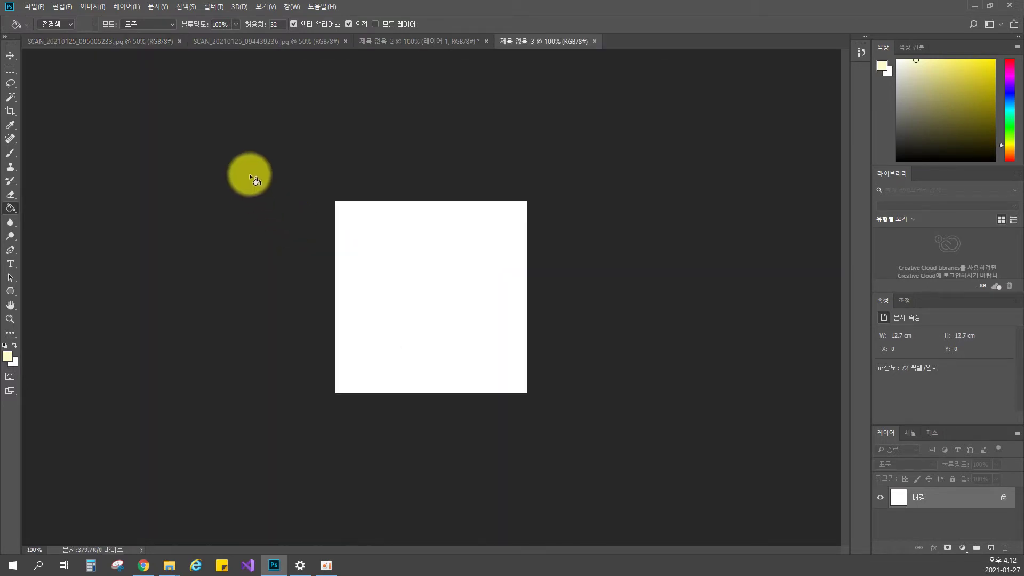
Transfer a square marquee selection around the inked rabbit from SCAN_20210125_095005233.jpg into the new 360 × 360 pixel document
left_click(100, 42)
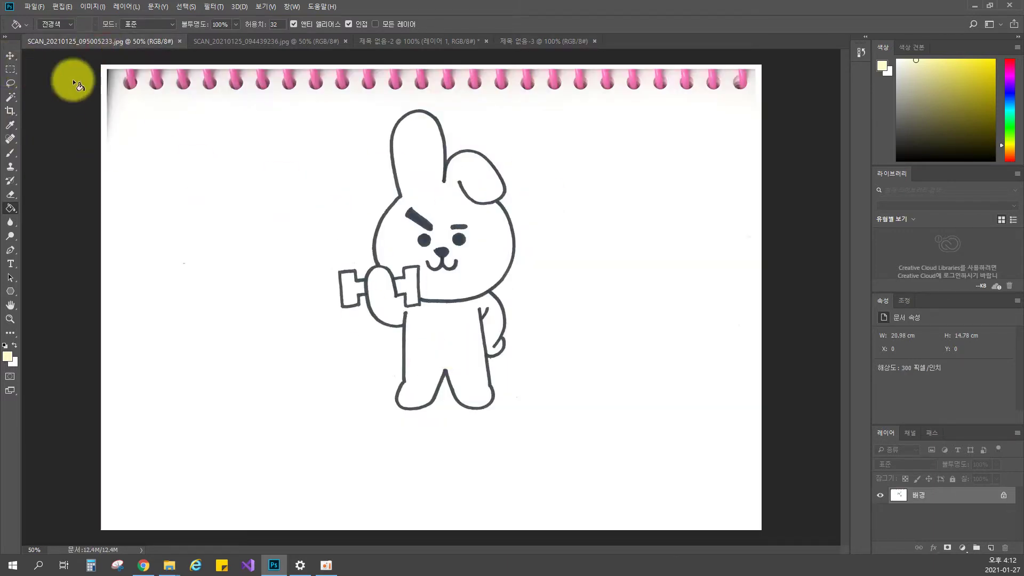
left_click(11, 69)
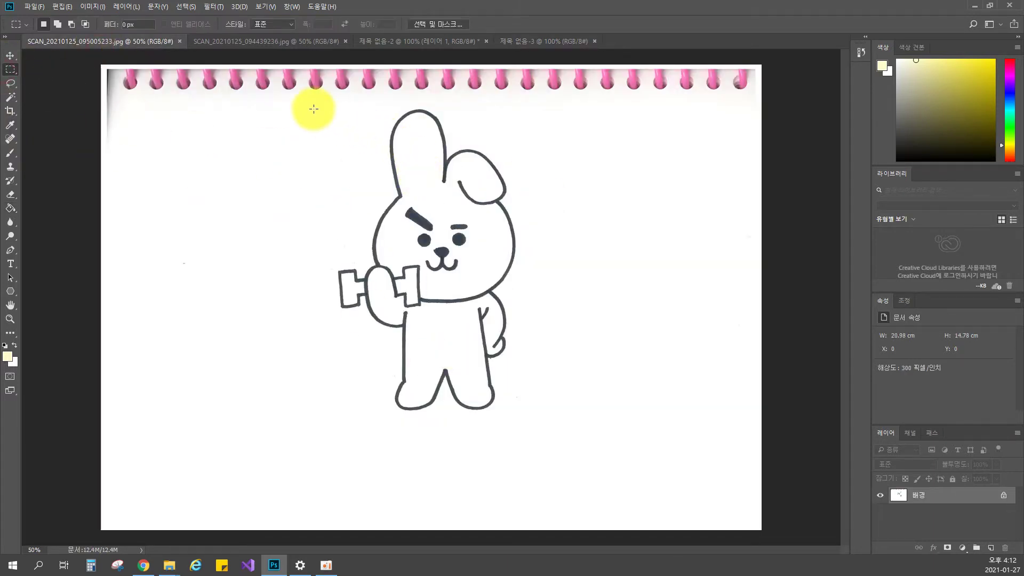
left_click_drag(314, 103, 628, 448)
left_click_drag(557, 347, 520, 343)
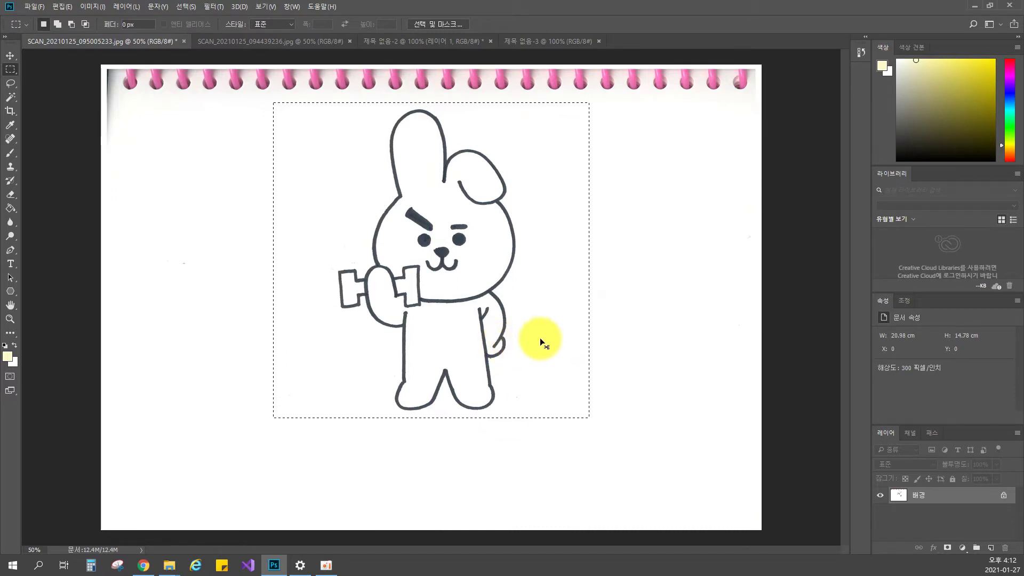
left_click(517, 43)
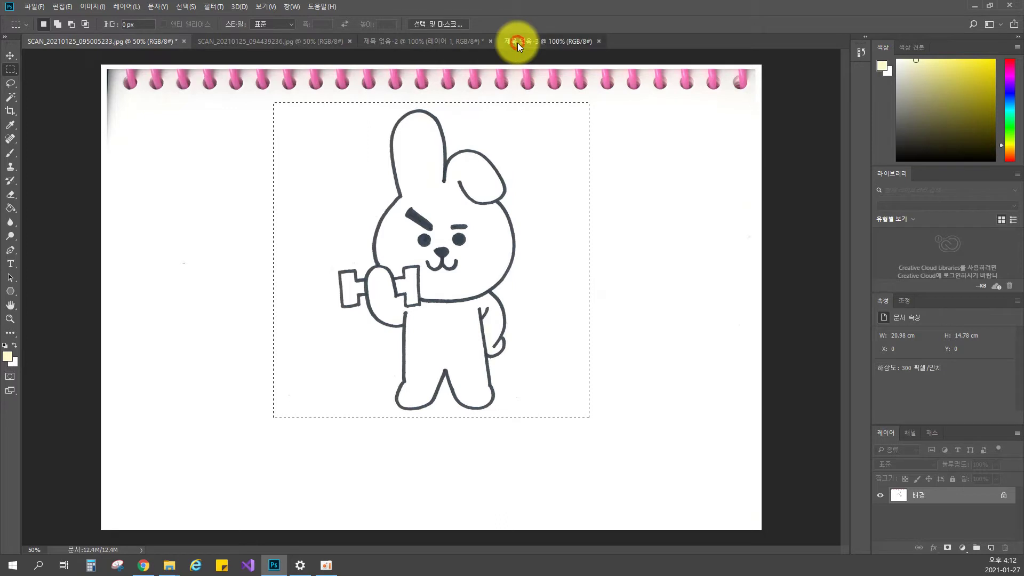
key("ctrl+v")
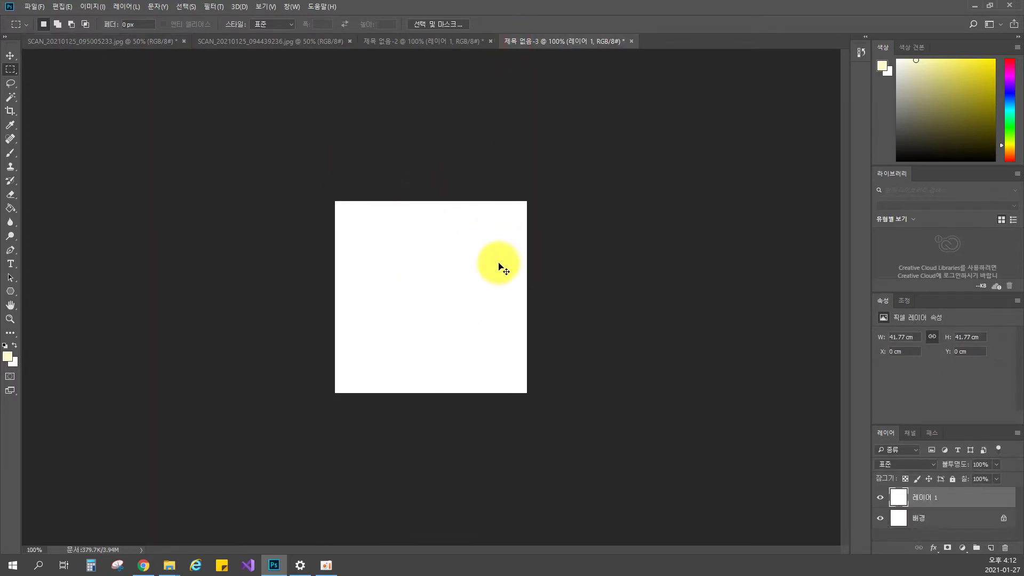
Scale the pasted rabbit drawing to about 27.87% with Free Transform and centre it on the canvas
key("ctrl+t")
mouse_move(499, 276)
left_mouse_down()
mouse_move(366, 240)
mouse_move(267, 192)
left_mouse_up()
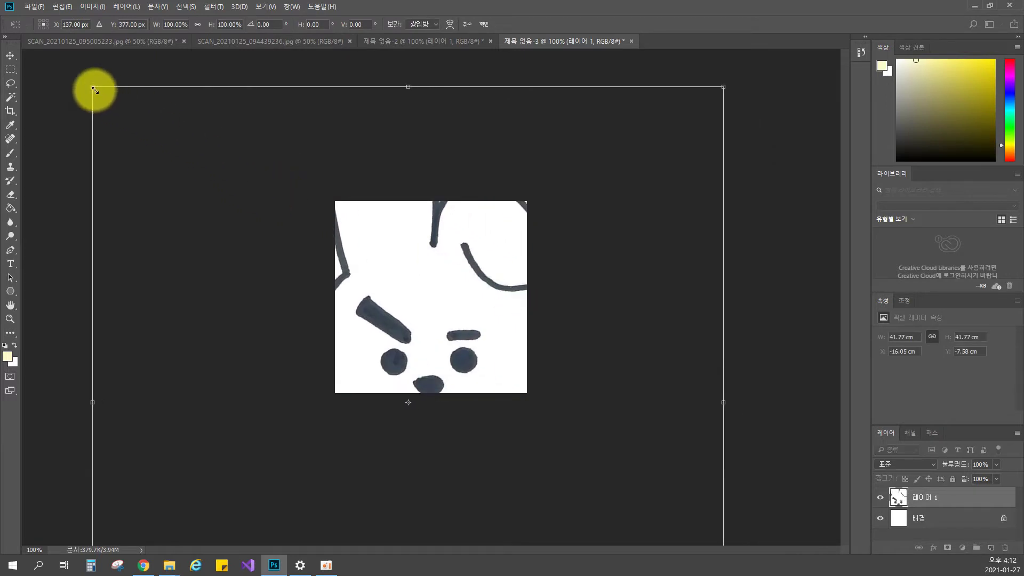
left_click_drag(93, 89, 429, 224)
left_click_drag(593, 458, 508, 379)
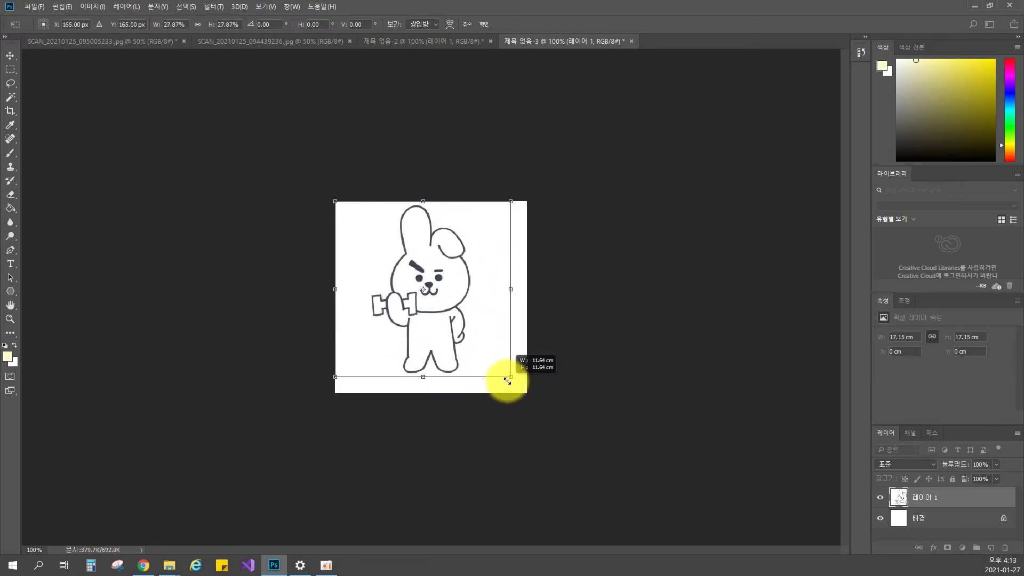
left_click_drag(444, 290, 453, 298)
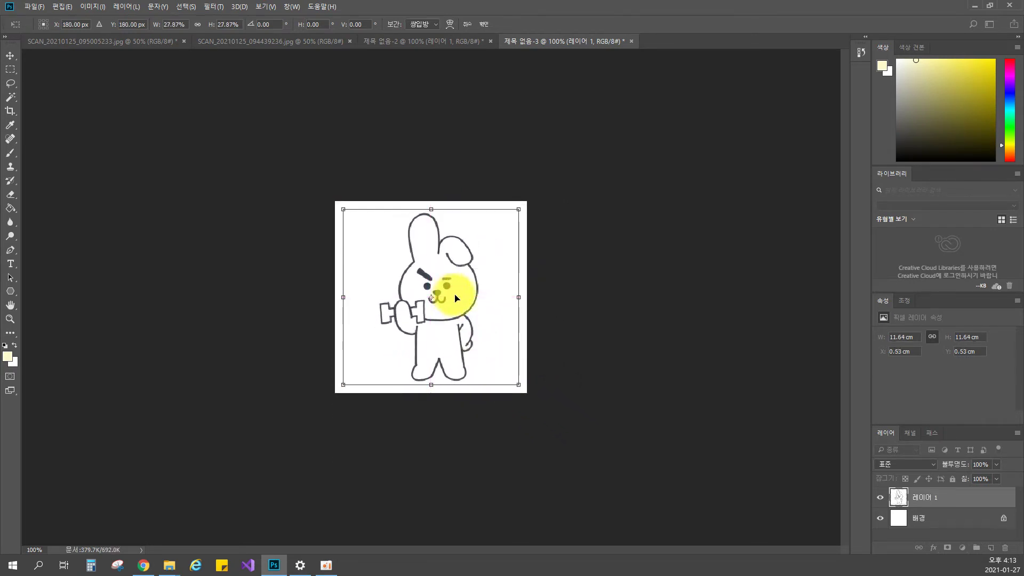
key("Return")
key("m")
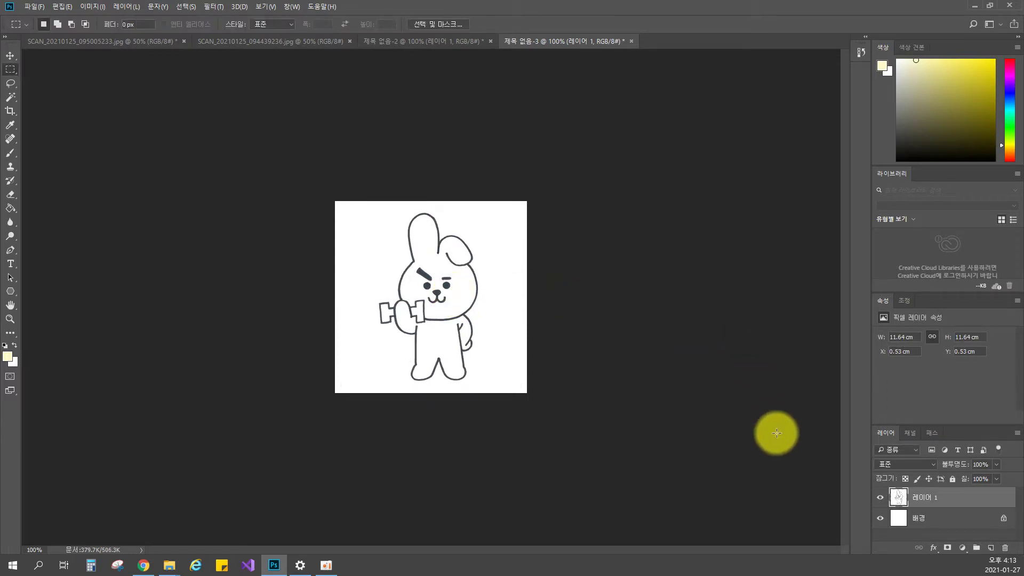
Hide the background layer and rename the rabbit drawing's layer as Ink
left_click(914, 516)
left_click(880, 518)
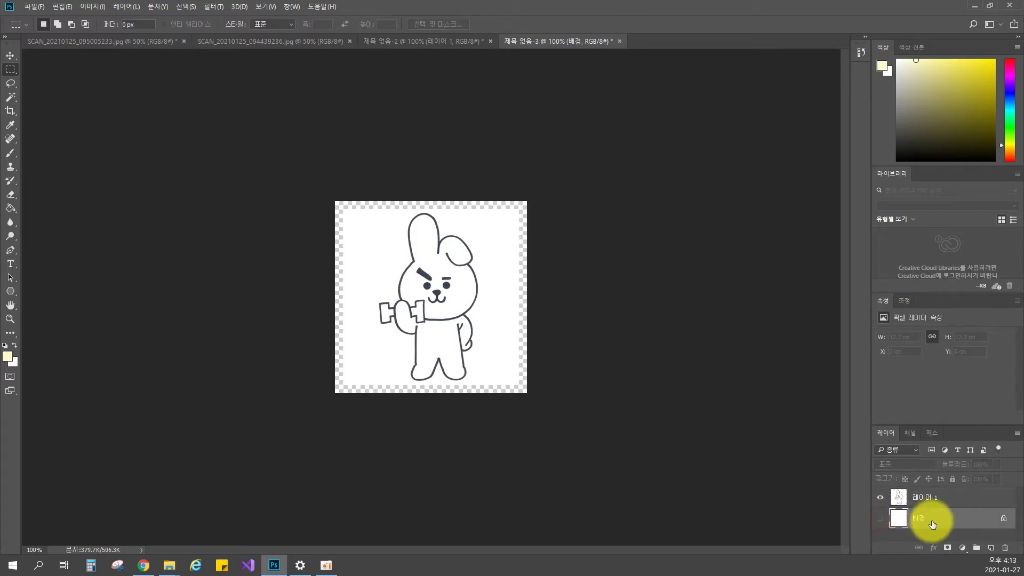
key("ctrl+plus")
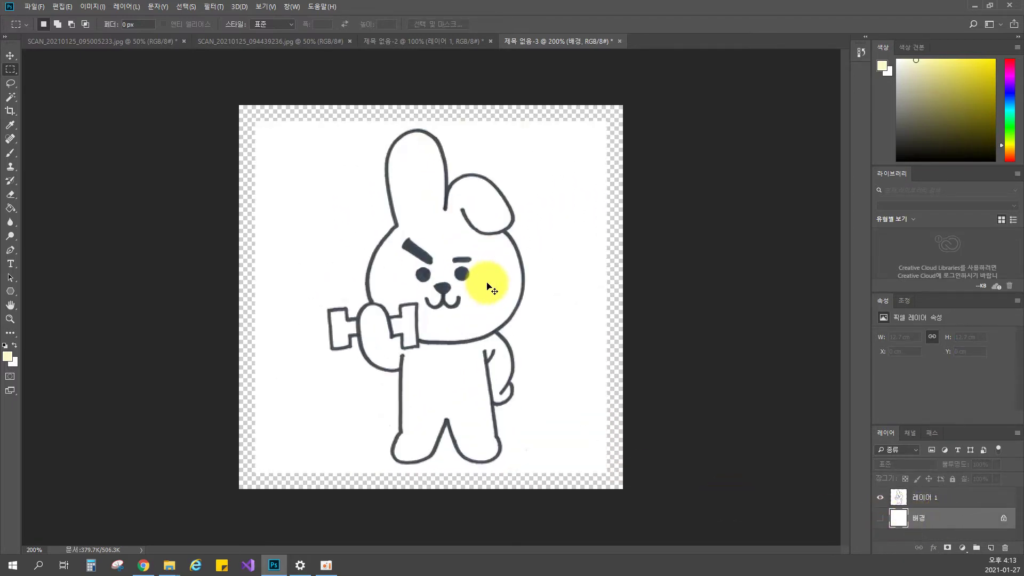
double_click(931, 501)
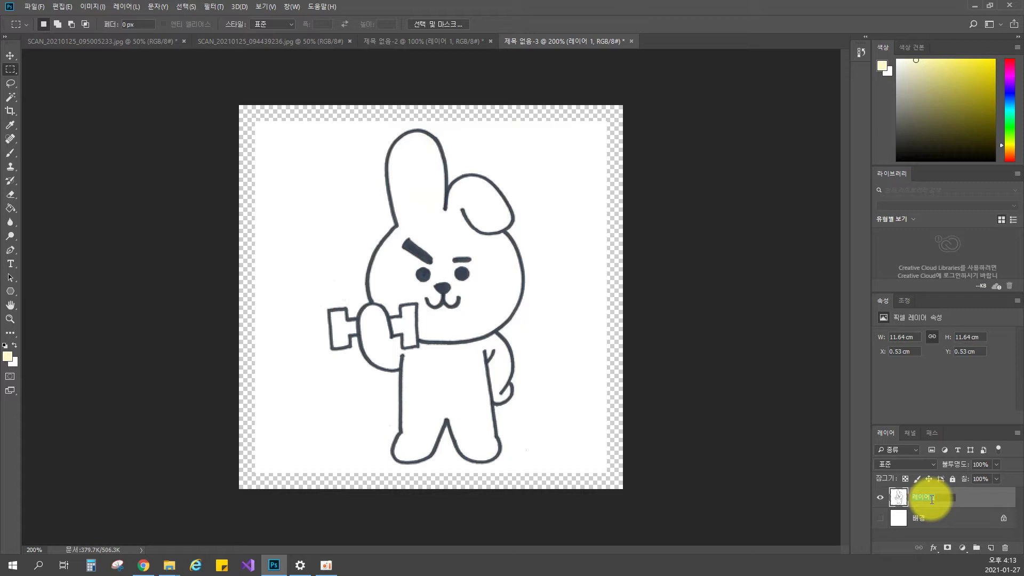
type("l")
type("nk")
key("Return")
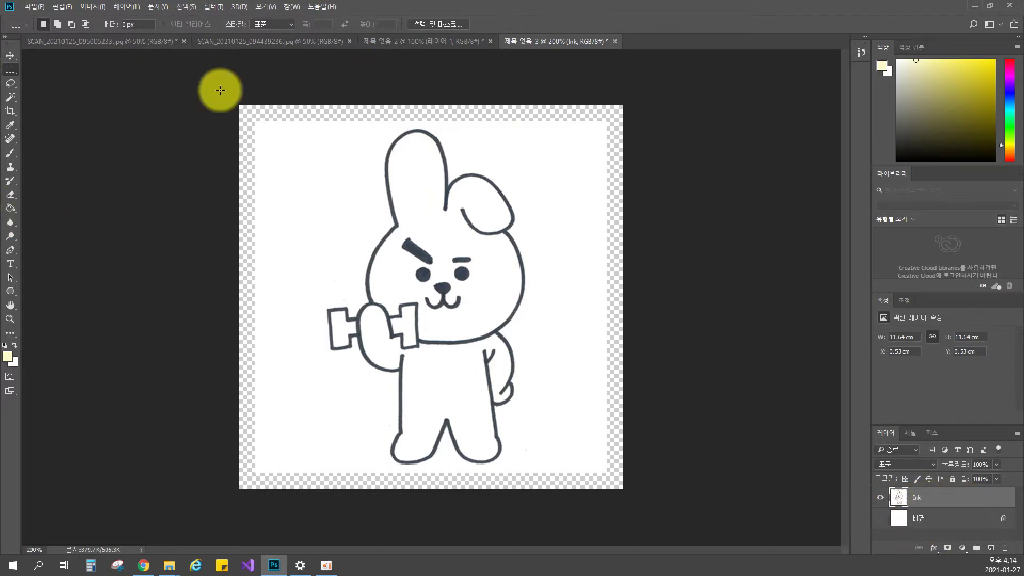
Select the white area surrounding the rabbit with the Magic Wand, delete it and deselect
left_click(12, 98)
left_click(354, 143)
key("Delete")
key("ctrl+d")
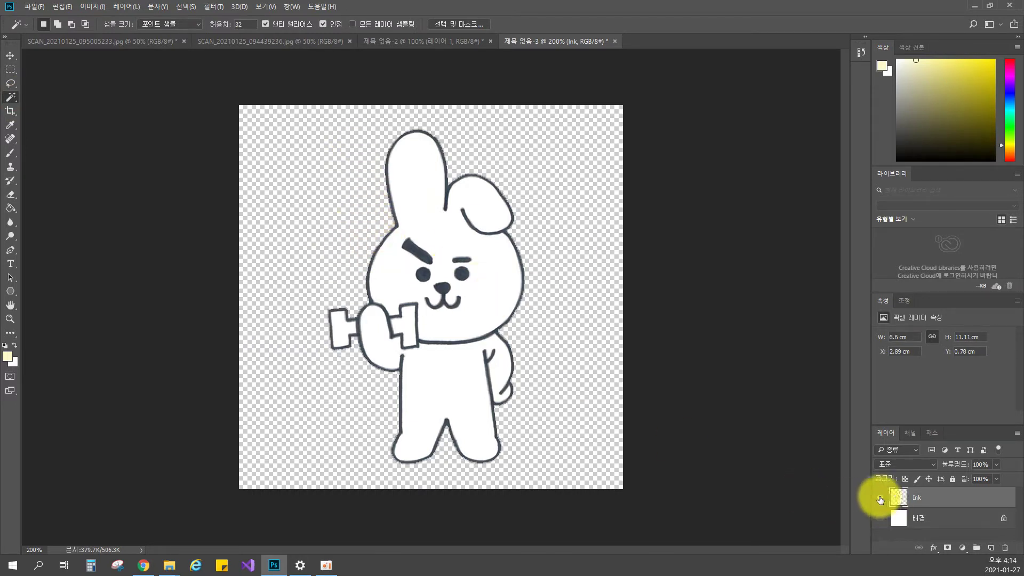
Move the rabbit drawing on the Ink layer to about X 2.47 cm, Y 0.81 cm
key("ctrl+t")
left_click_drag(461, 273, 453, 281)
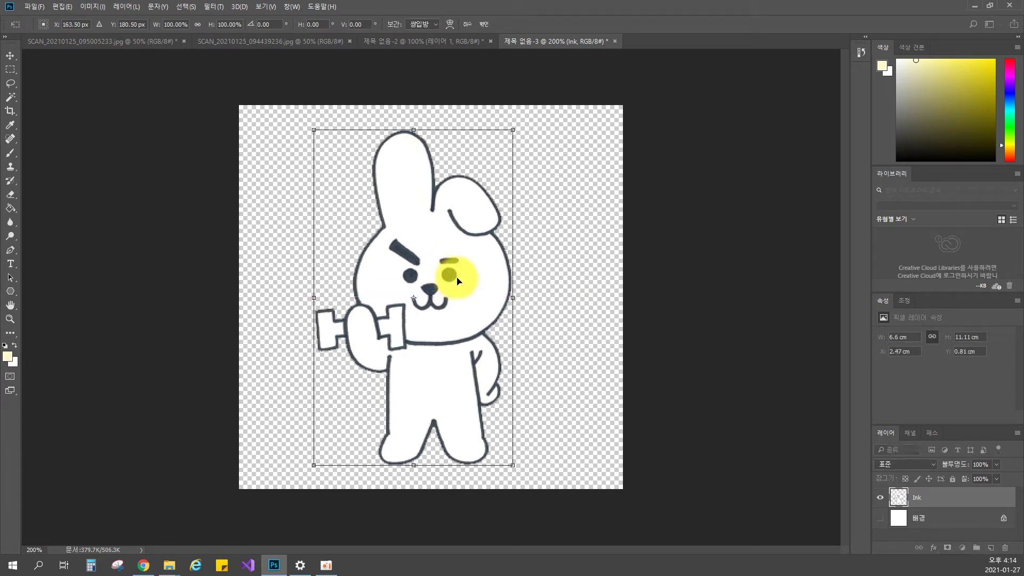
key("Return")
key("w")
left_click(770, 462)
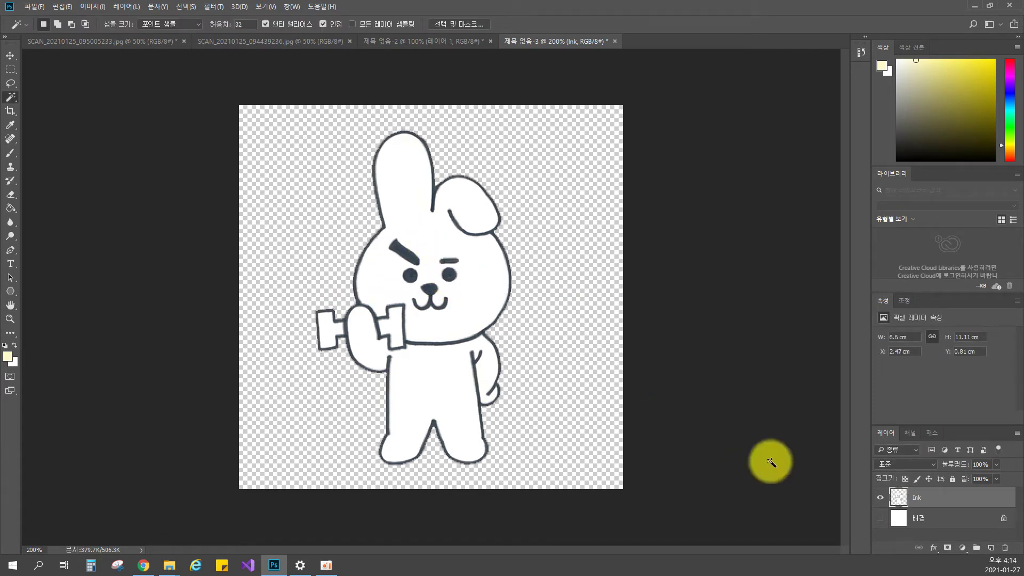
Delete the white fill inside the rabbit's head, body and both dumbbell ends so only the outlines remain
left_click(472, 276)
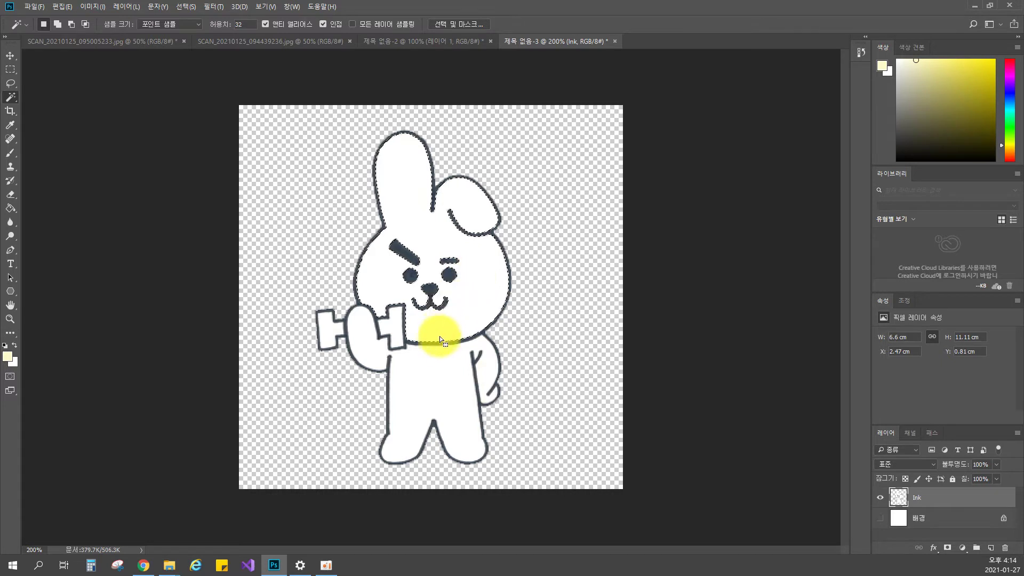
key("Delete")
left_click(434, 384)
key("Delete")
left_click(391, 329)
key("Delete")
left_click(331, 332)
key("Delete")
key("ctrl+d")
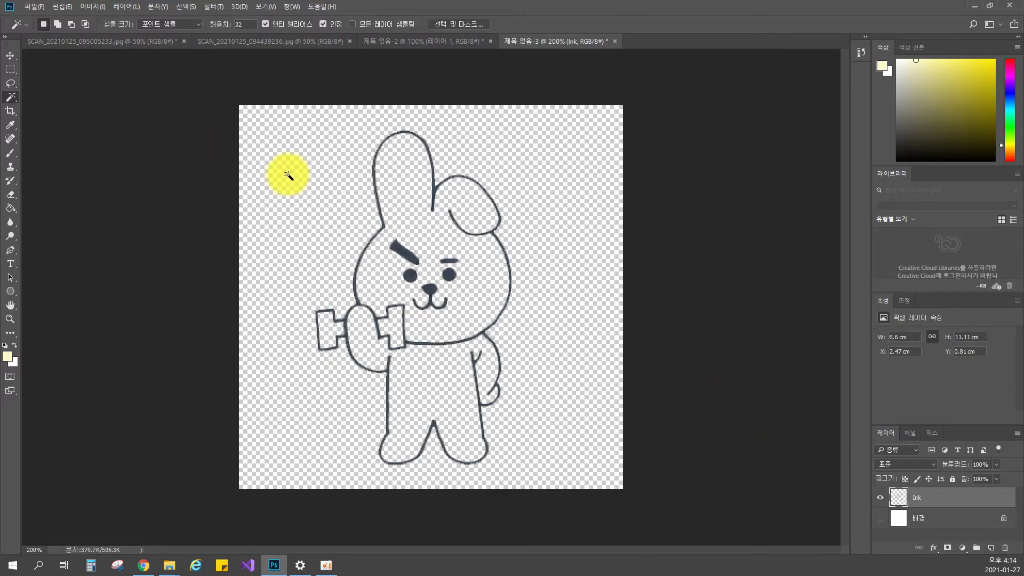
scroll(485, 319, "up", 4)
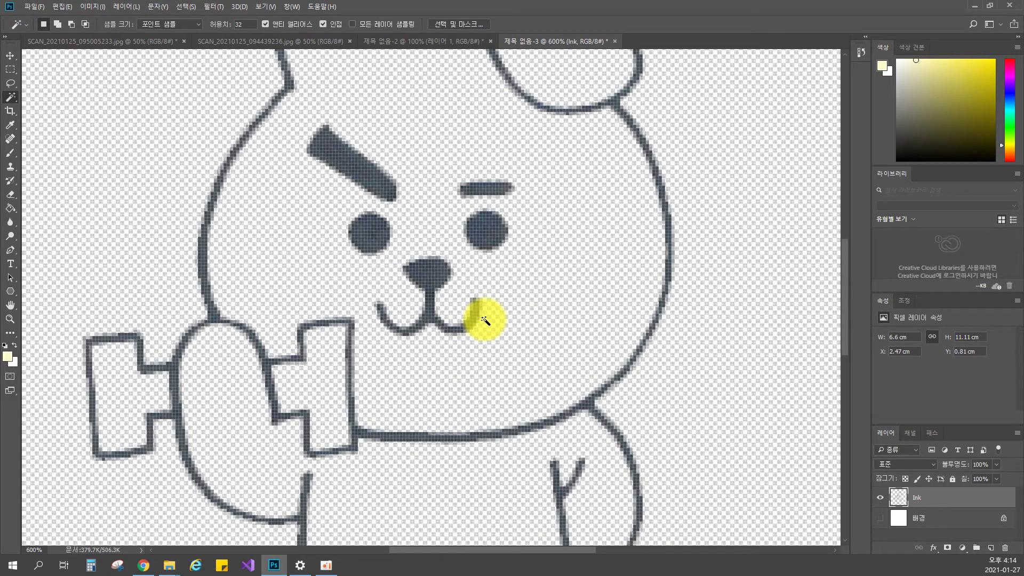
scroll(485, 321, "down", 4)
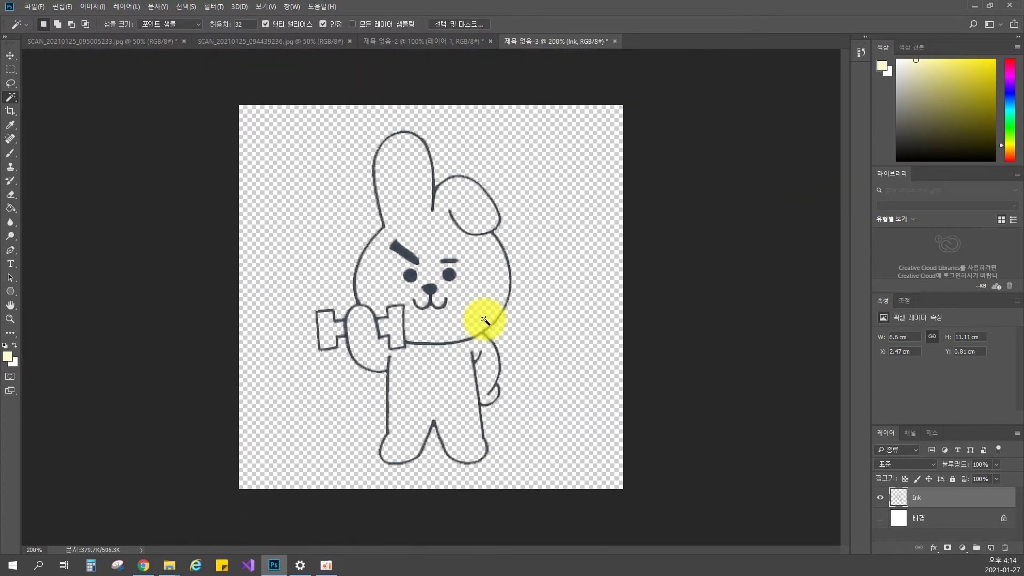
Turn the Ink layer's outlines pure black using Hue/Saturation with Lightness -100 and Saturation -100
left_click(85, 6)
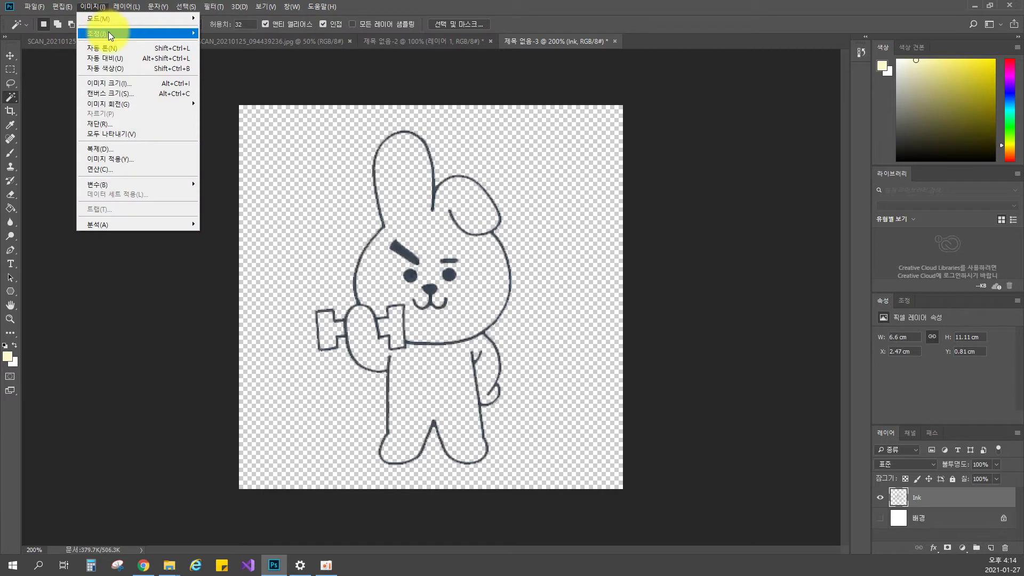
mouse_move(162, 34)
left_click(238, 85)
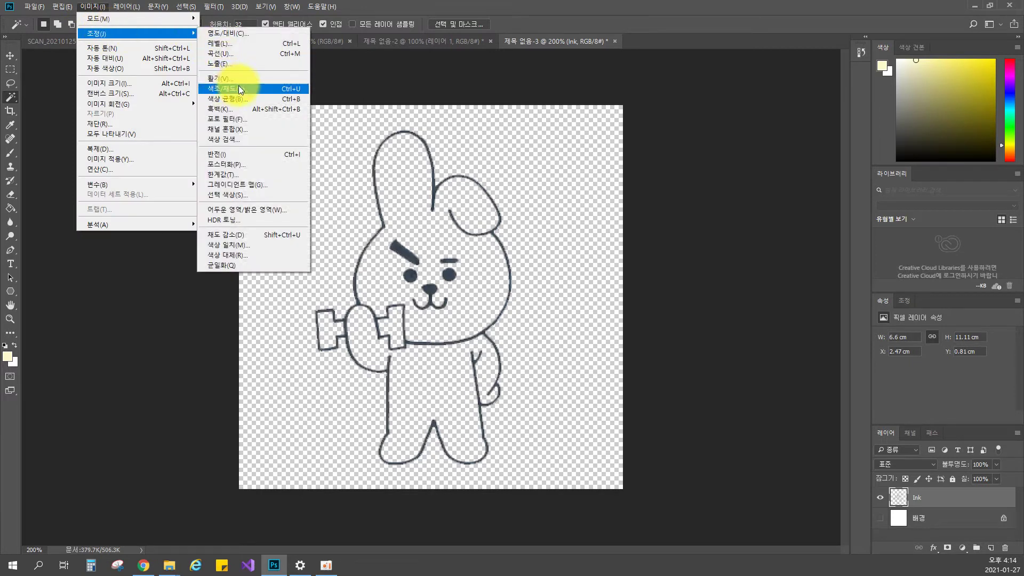
left_click_drag(715, 234, 638, 228)
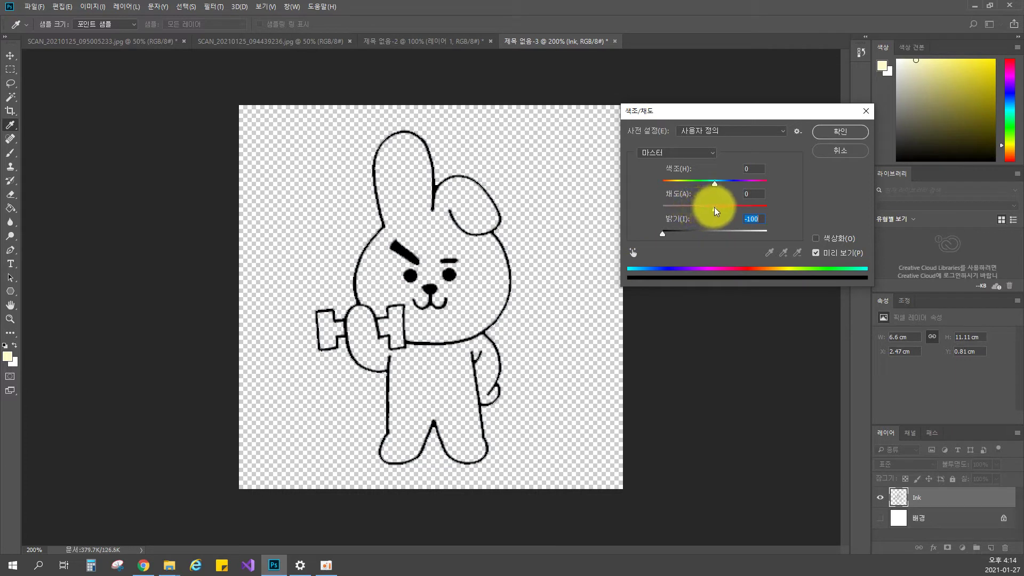
left_click_drag(715, 208, 682, 210)
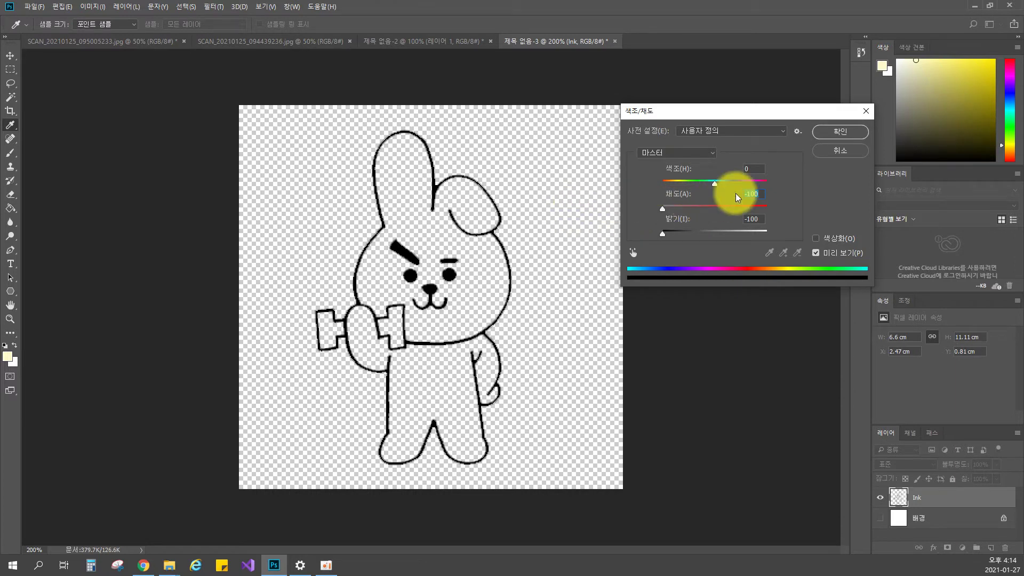
left_click(818, 132)
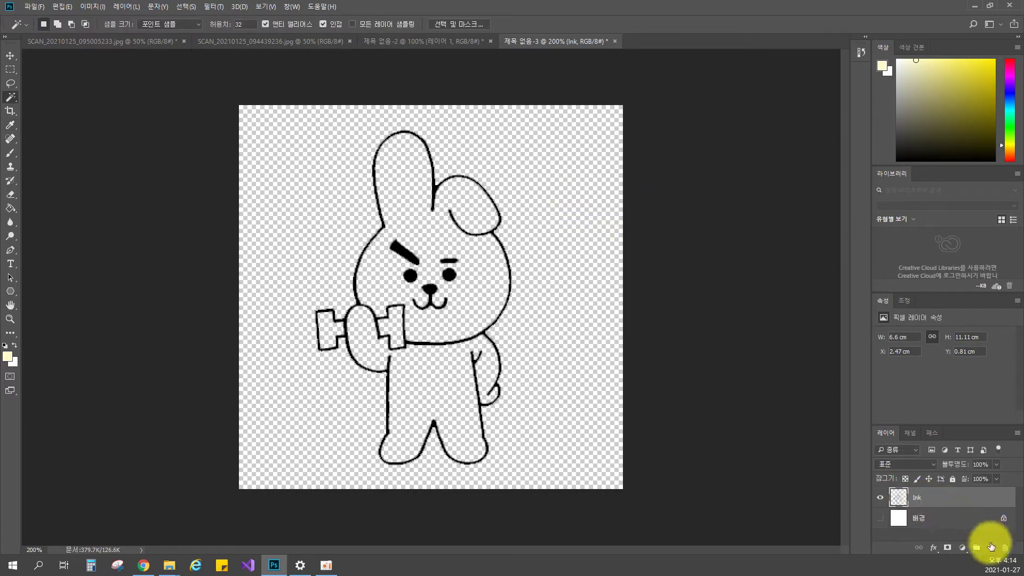
Add a new layer, place it directly below the Ink layer and name it color
left_click(991, 548)
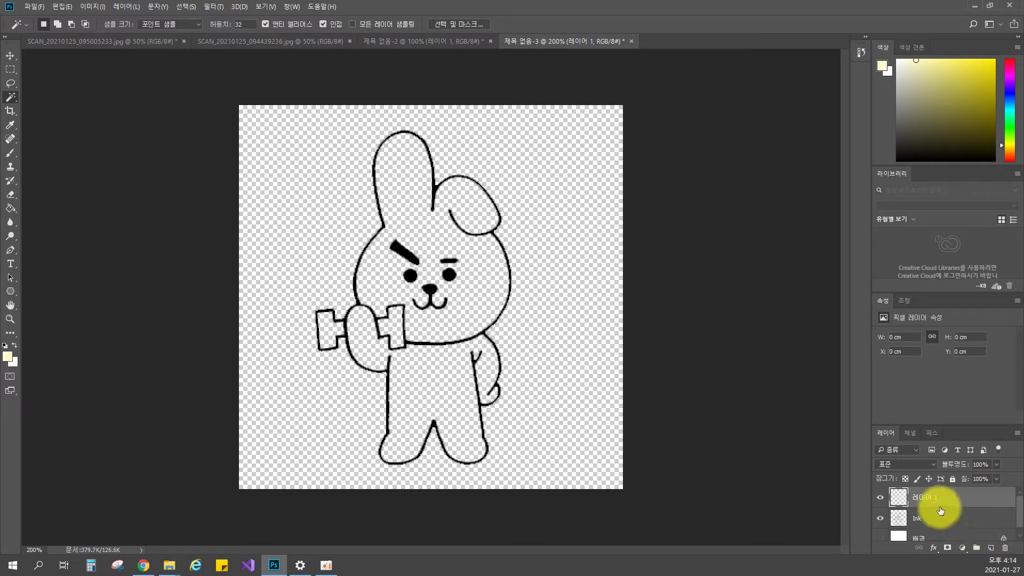
left_click_drag(930, 502, 925, 520)
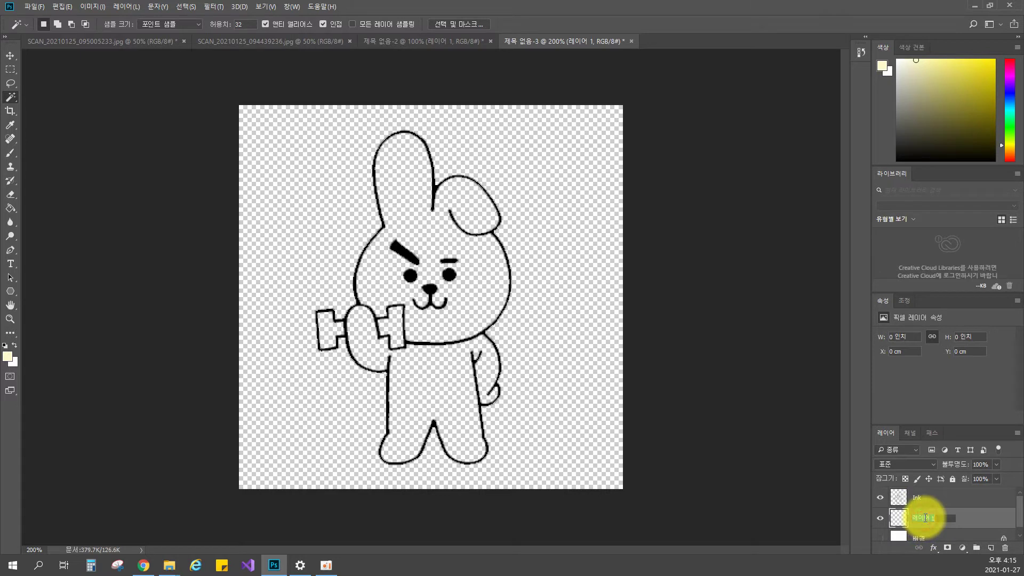
type("color")
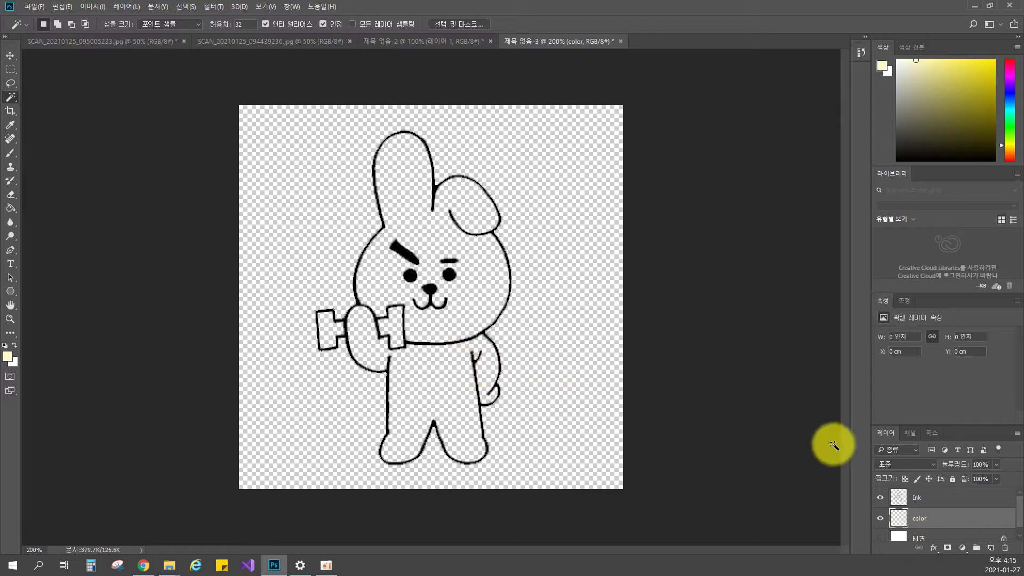
Select the insides of the rabbit's head, ears, body and arms on the Ink layer with the Magic Wand
left_click(922, 497)
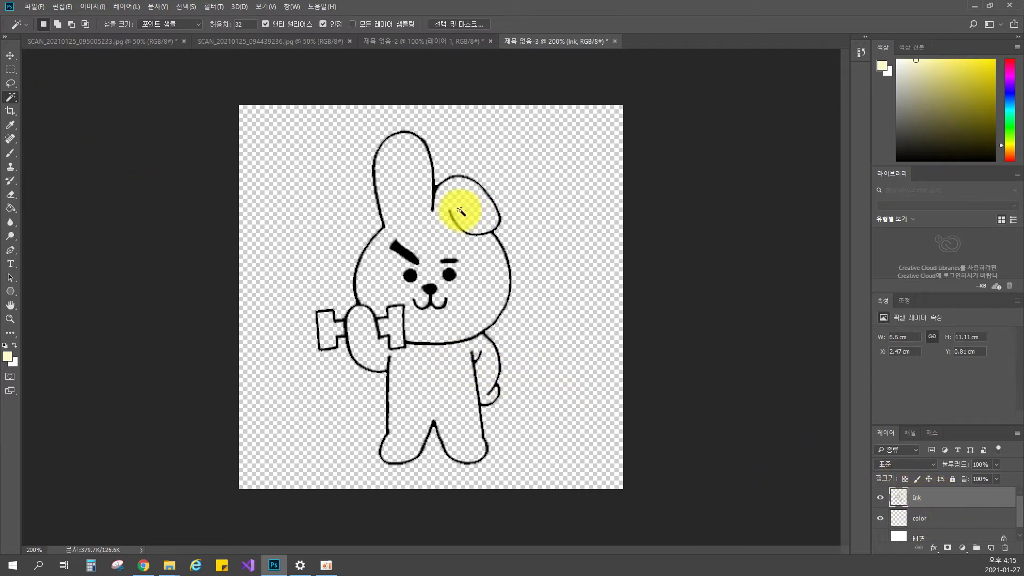
left_click(418, 204)
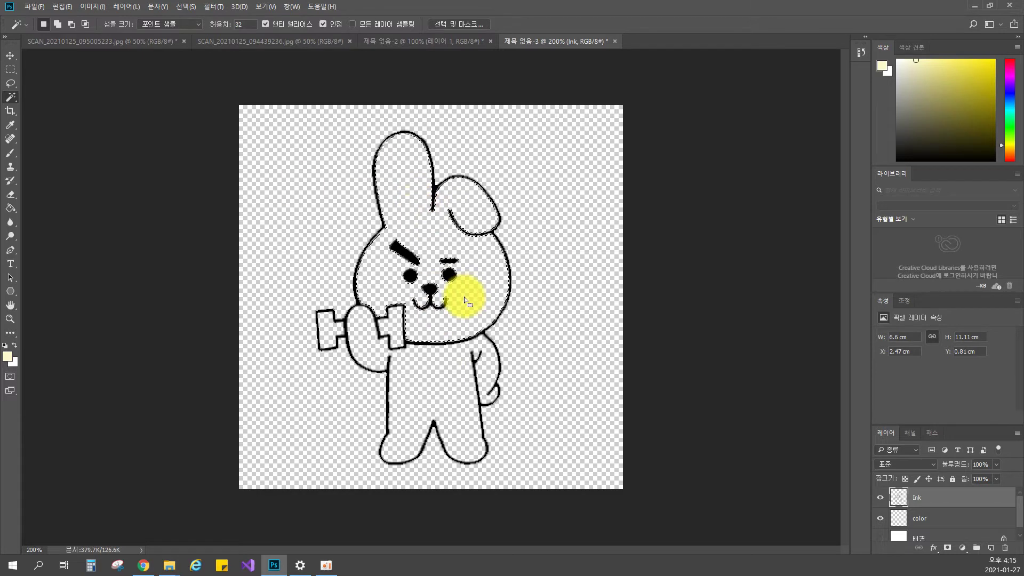
left_click(433, 367, "shift")
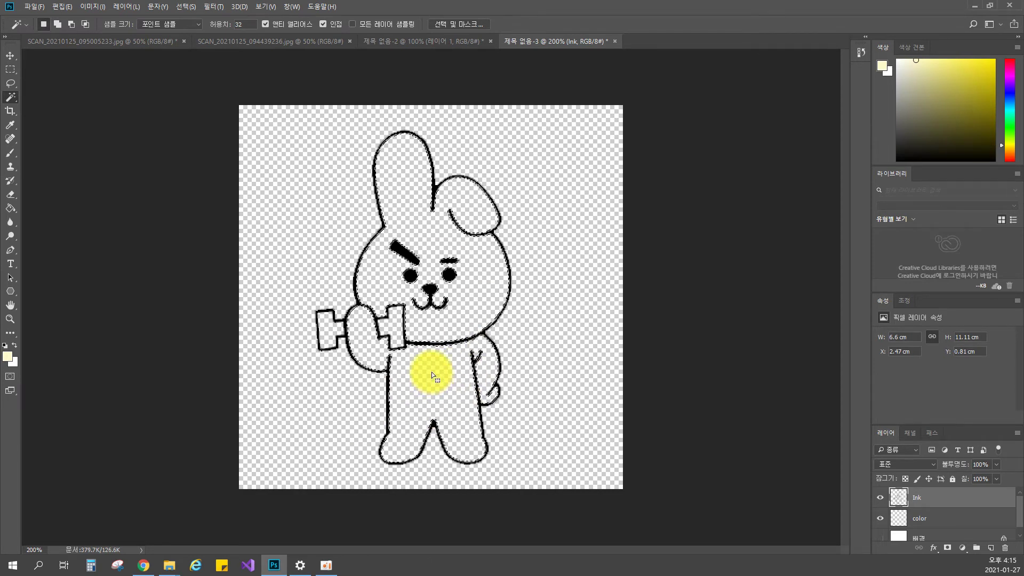
Sample the light pink from the rabbit's forehead in the coloured reference document as the foreground colour
left_click(408, 43)
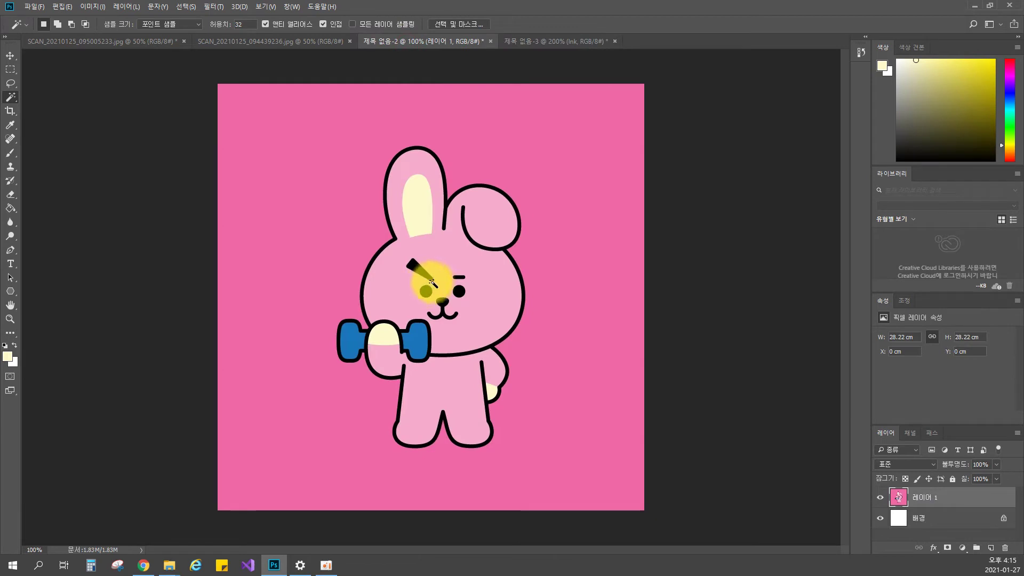
key("i")
left_click(455, 253)
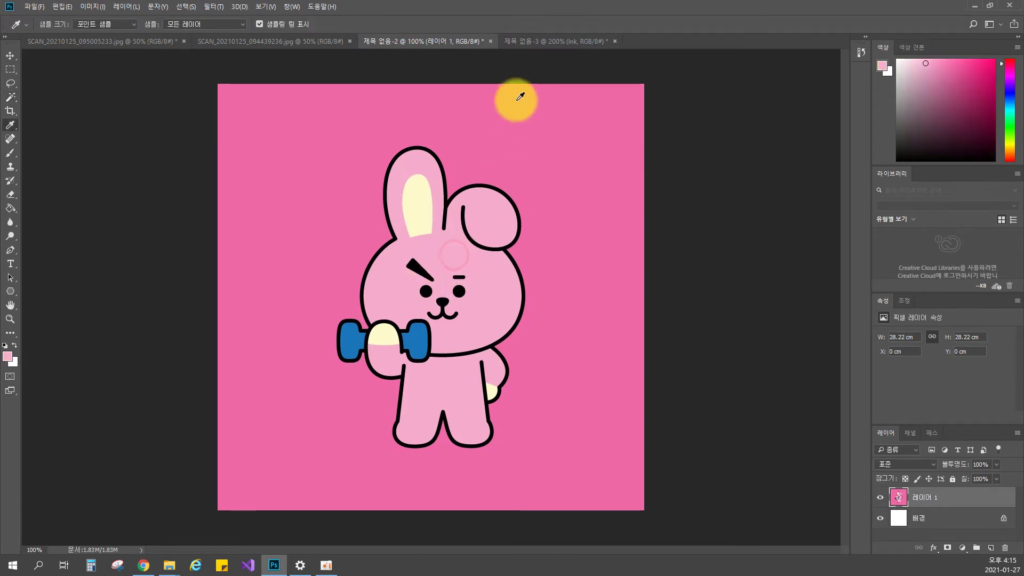
Fill the selected head and body areas with the light pink on the color layer using the Paint Bucket, and deselect
left_click(517, 47)
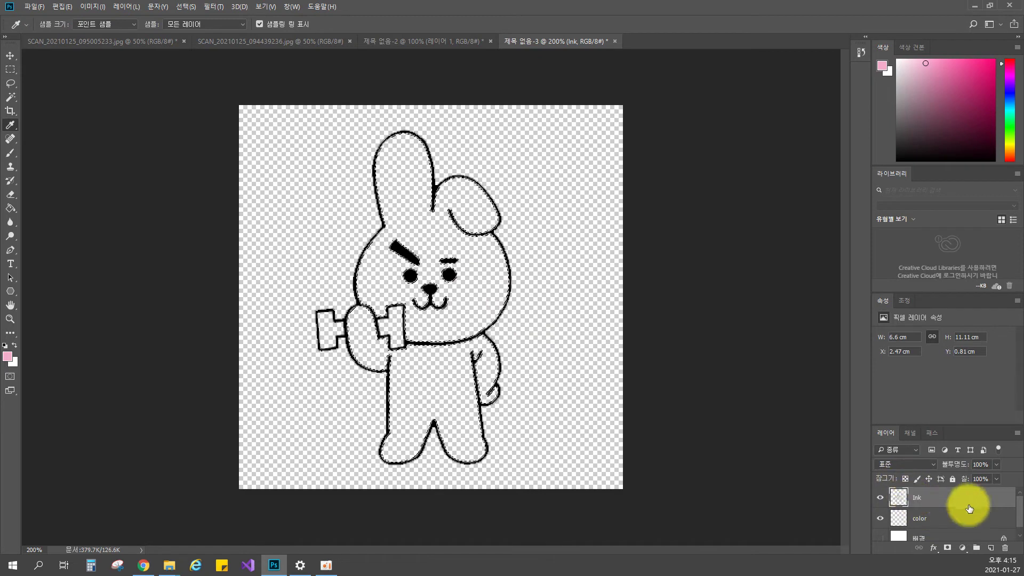
left_click(932, 517)
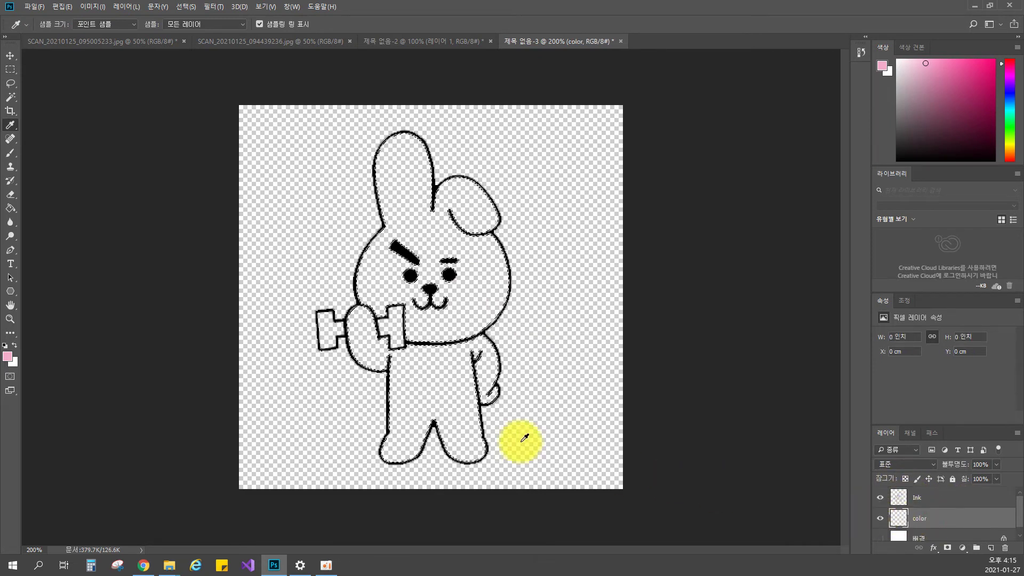
left_click(11, 208)
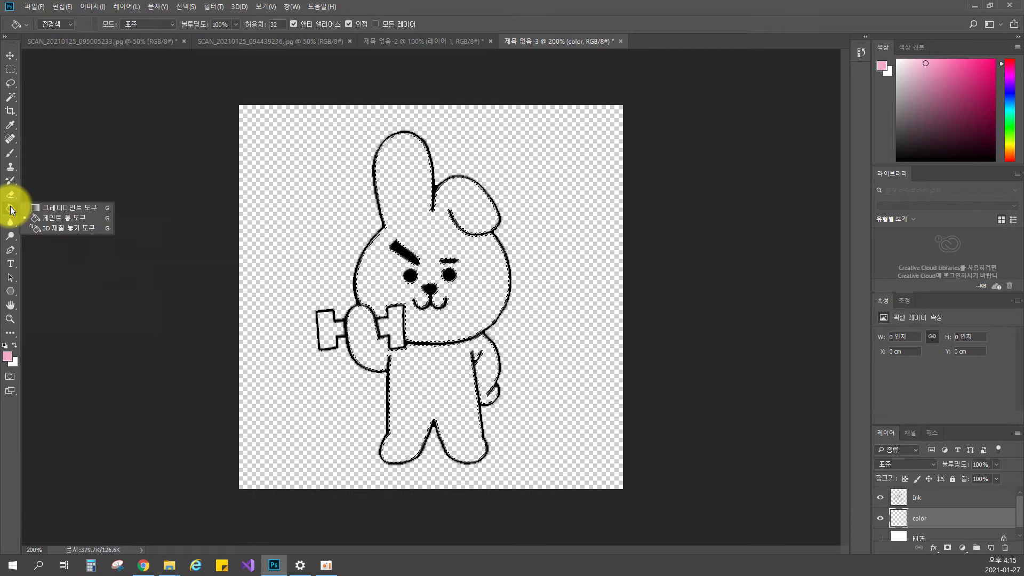
left_click(52, 217)
left_click(406, 212)
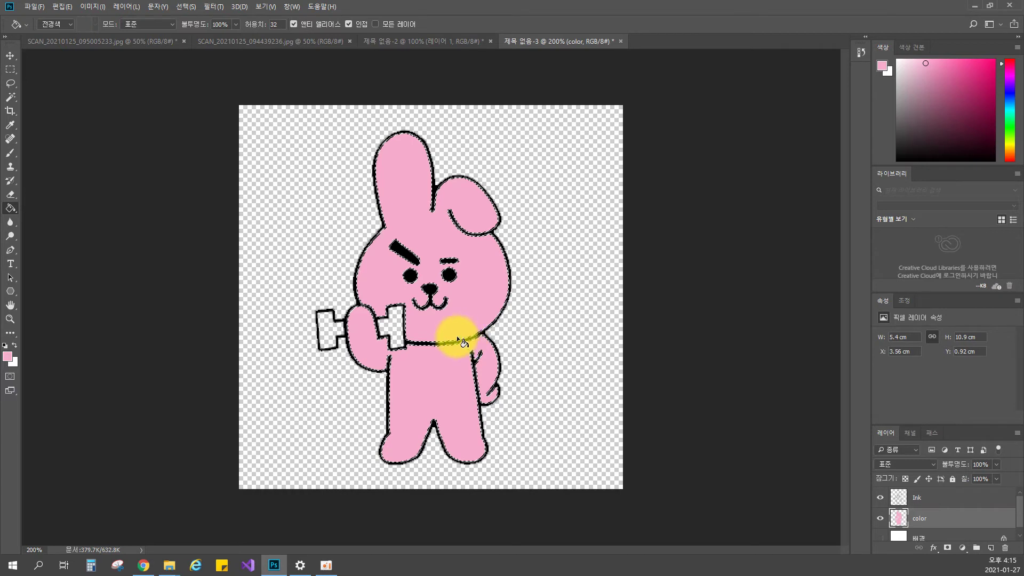
key("ctrl+d")
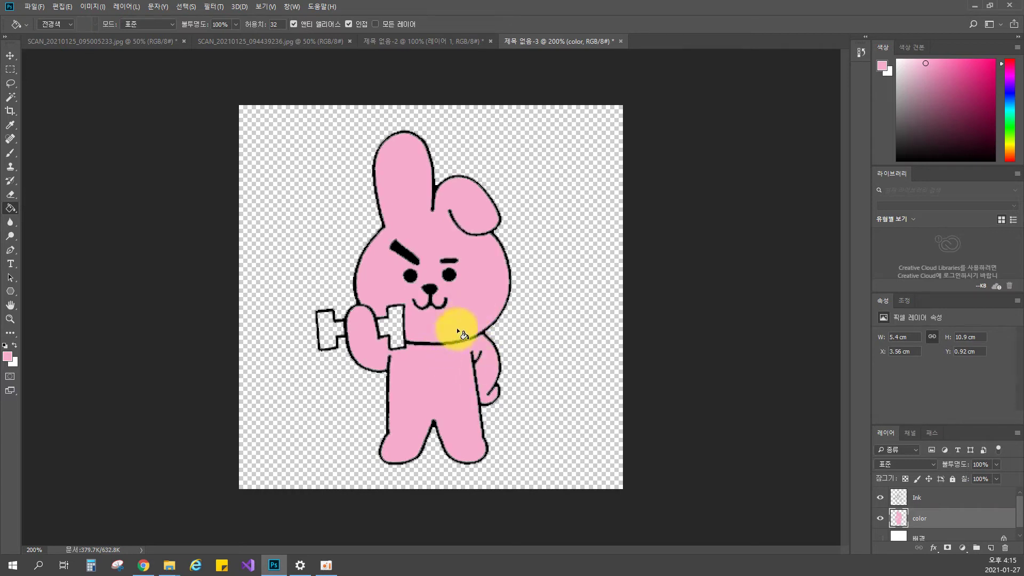
Select the insides of both dumbbell ends on the Ink layer with the Magic Wand
left_click(926, 498)
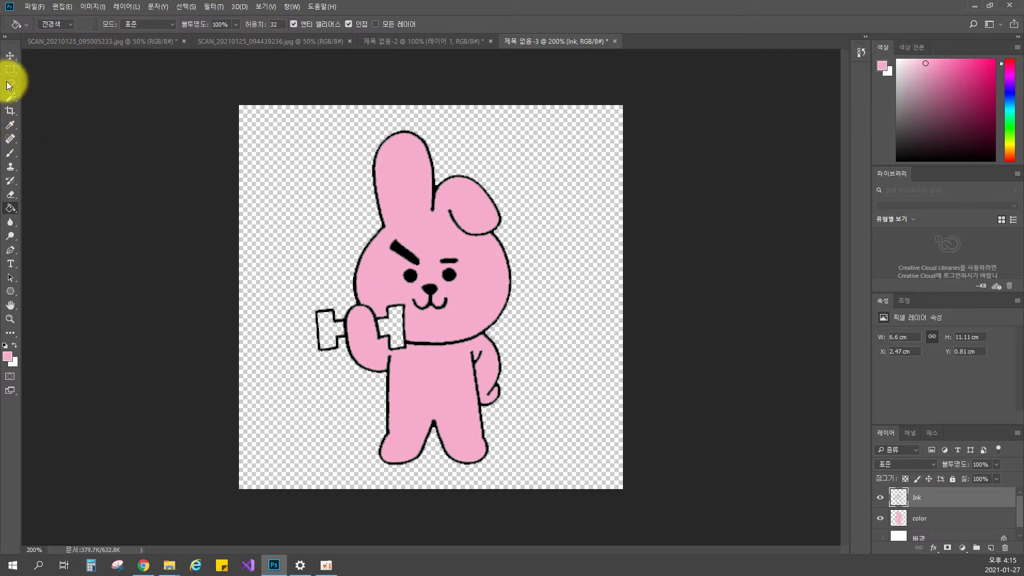
left_click(11, 97)
left_click(328, 335)
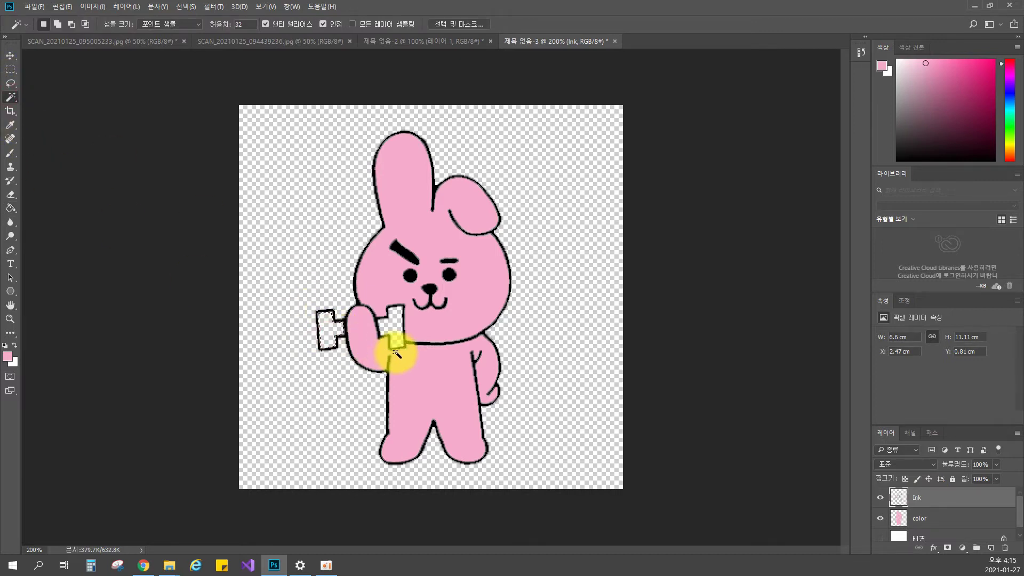
left_click(394, 328, "shift")
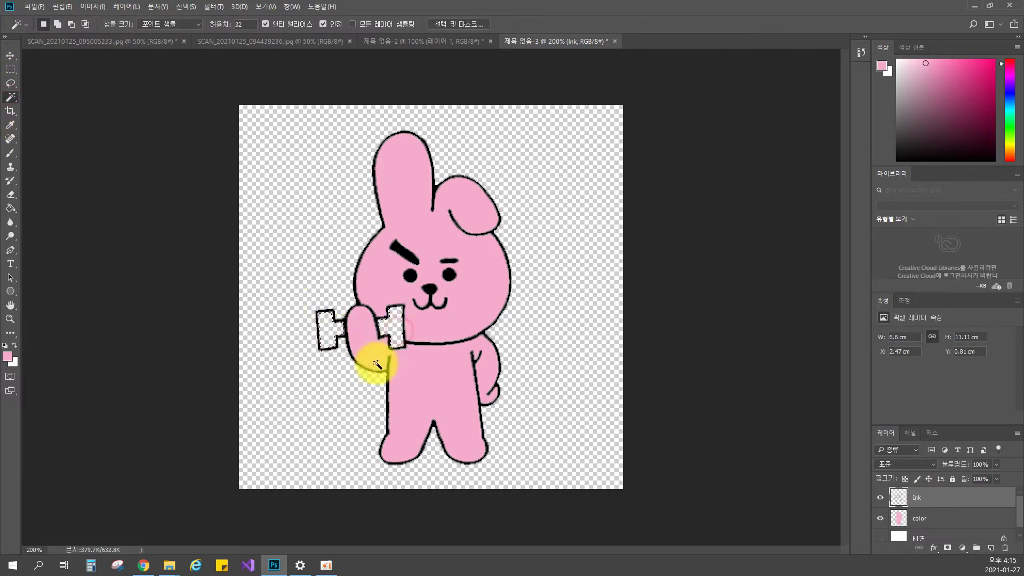
Sample the blue of the dumbbell in the coloured reference document as the foreground colour
left_click(361, 43)
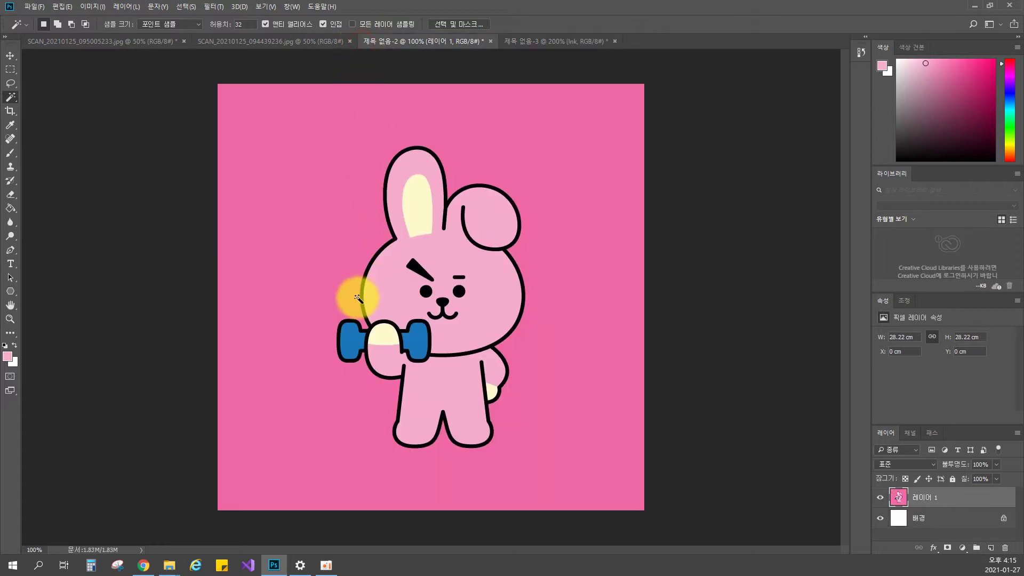
key("i")
left_click(351, 338)
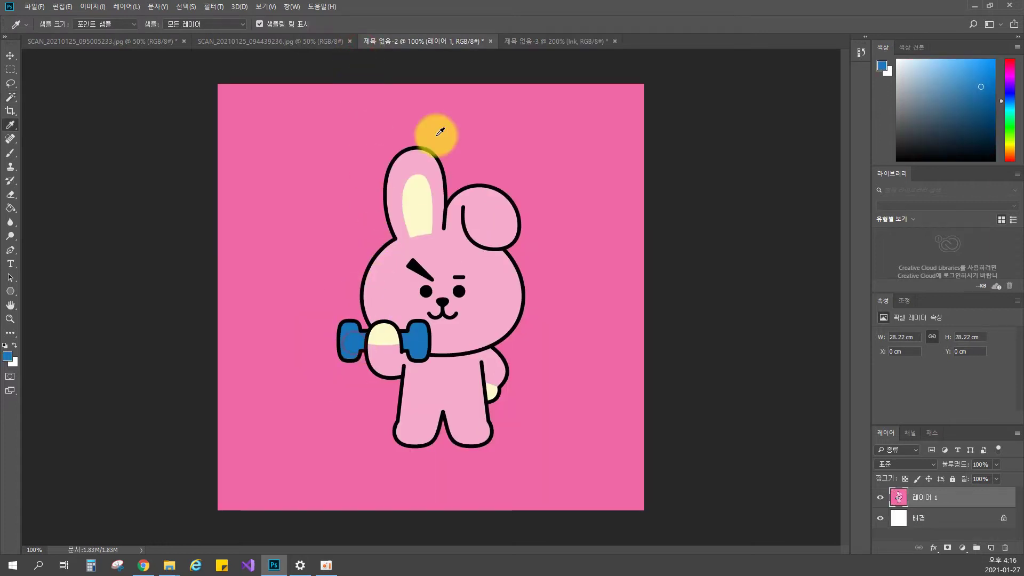
Fill both selected dumbbell ends with the blue on the color layer of the line-art document, and deselect
left_click(534, 41)
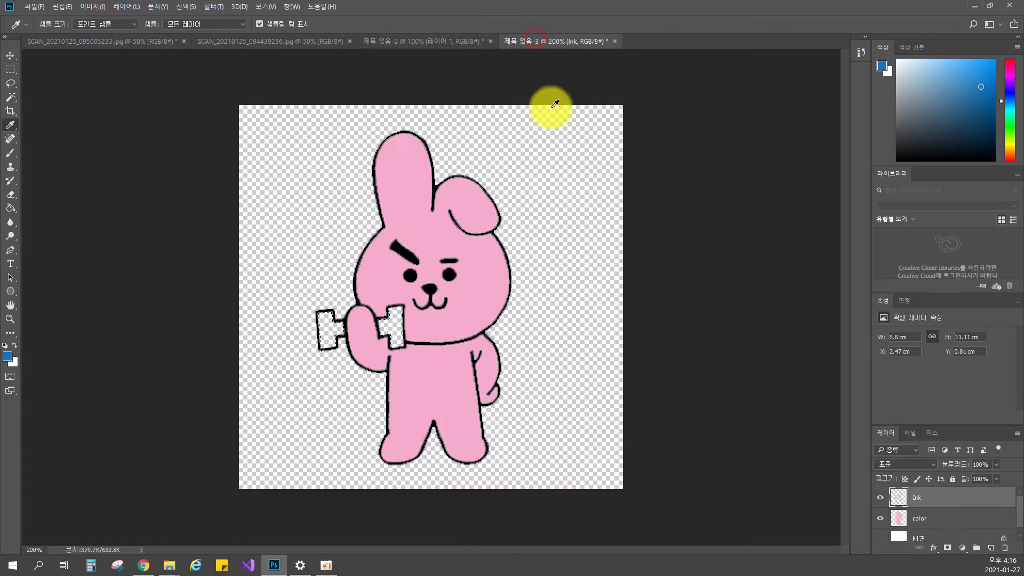
left_click(917, 517)
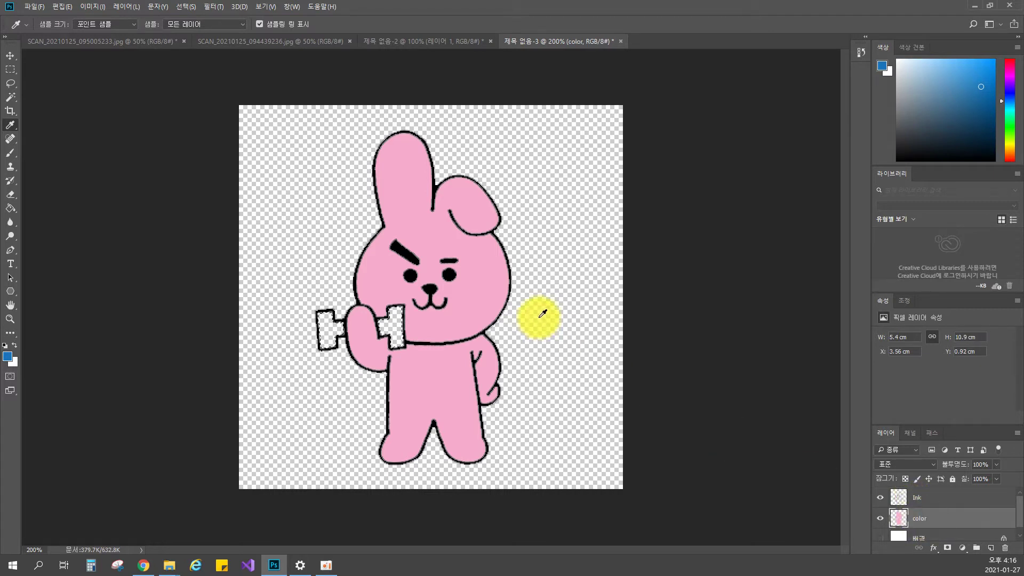
left_click(11, 207)
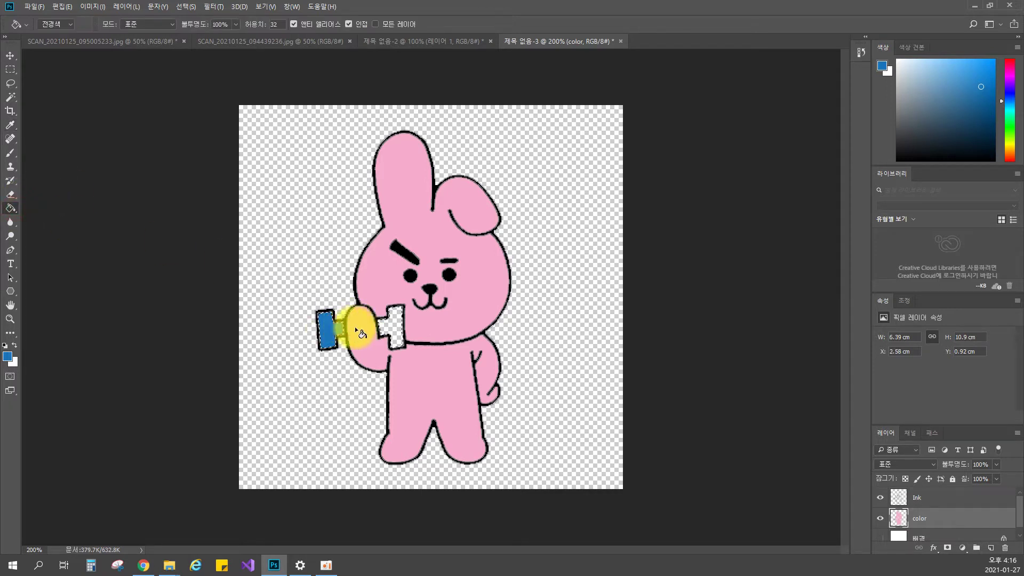
left_click(387, 323)
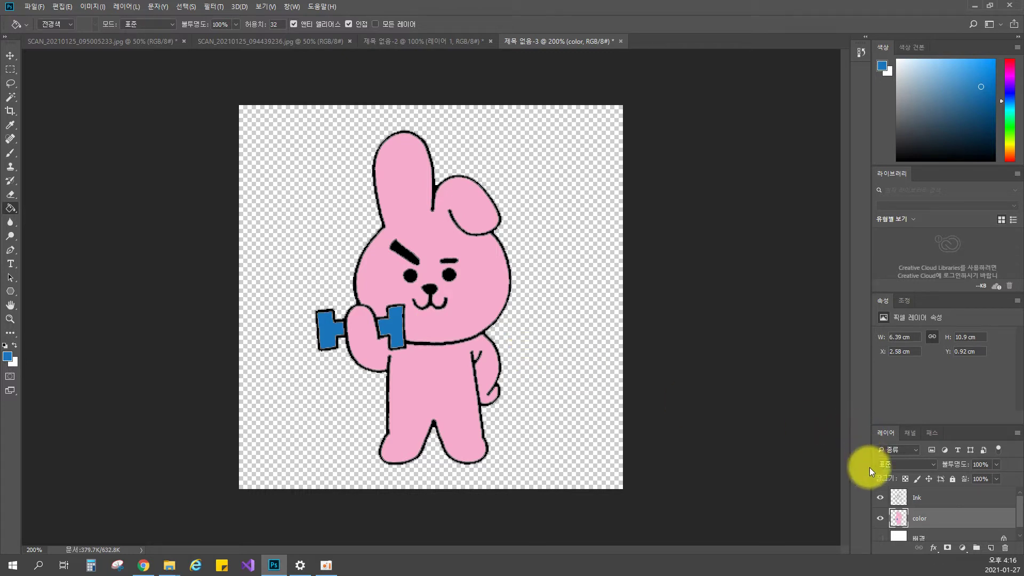
Hide the color layer and try filling the rabbit's head and body with blue directly on the Ink layer
left_click(879, 517)
left_click(914, 500)
left_click(391, 278)
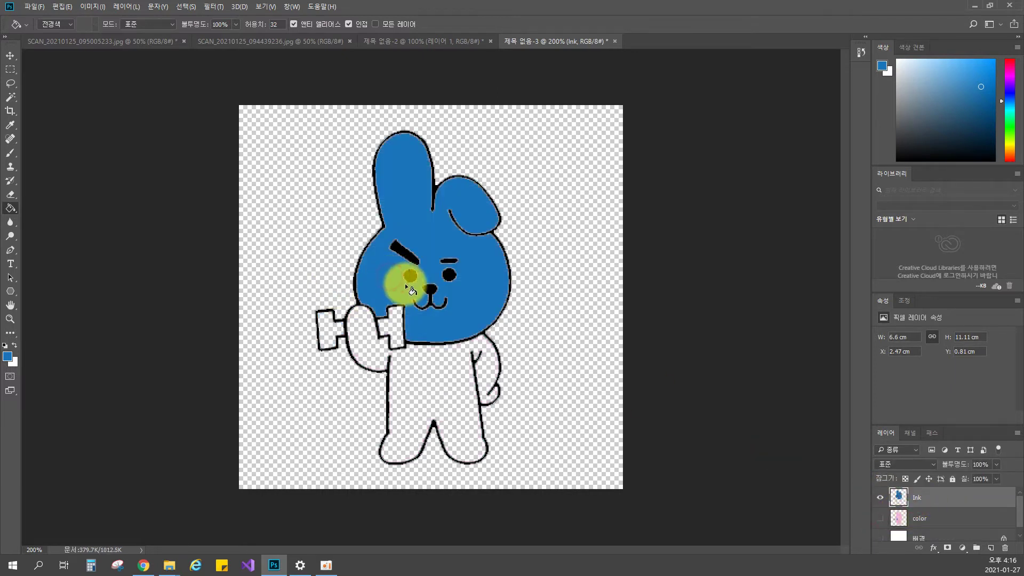
left_click(436, 377)
Revert the Ink layer to before its blue fills and fill the head and body with blue again
key("ctrl+z")
key("ctrl+z")
key("ctrl+z")
key("ctrl+z")
key("ctrl+z")
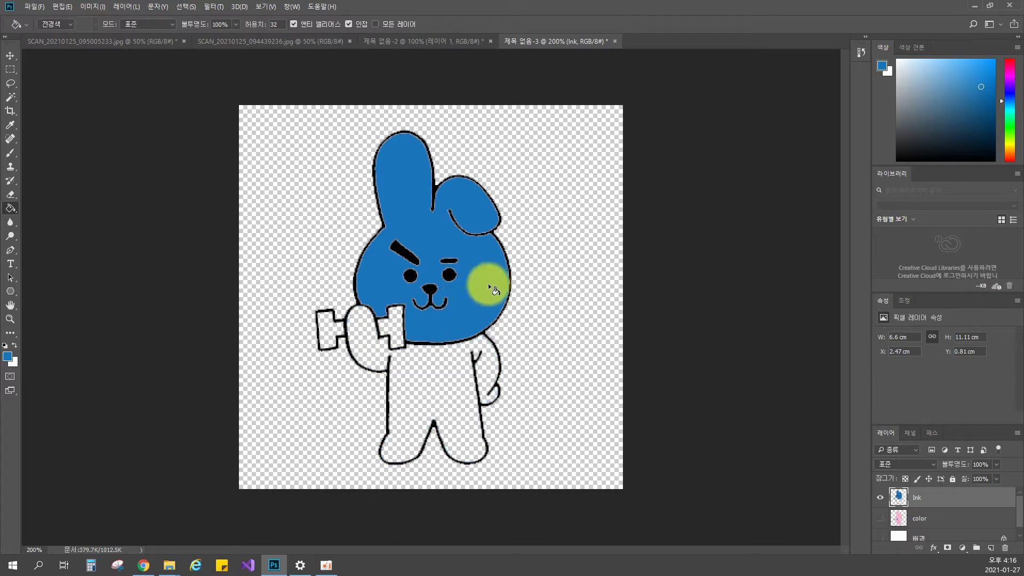
left_click(862, 52)
left_click(770, 90)
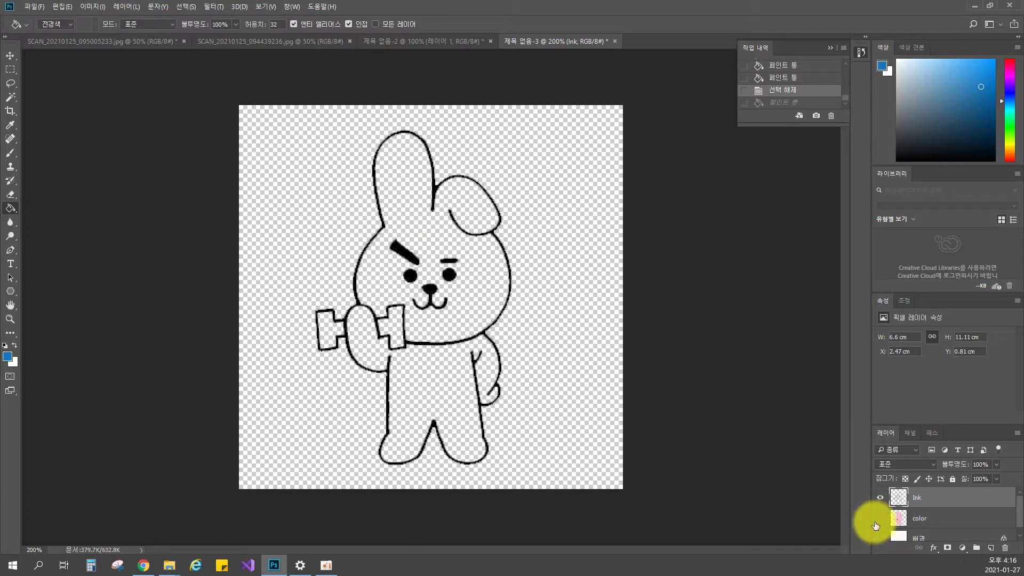
left_click(464, 305)
left_click(460, 384)
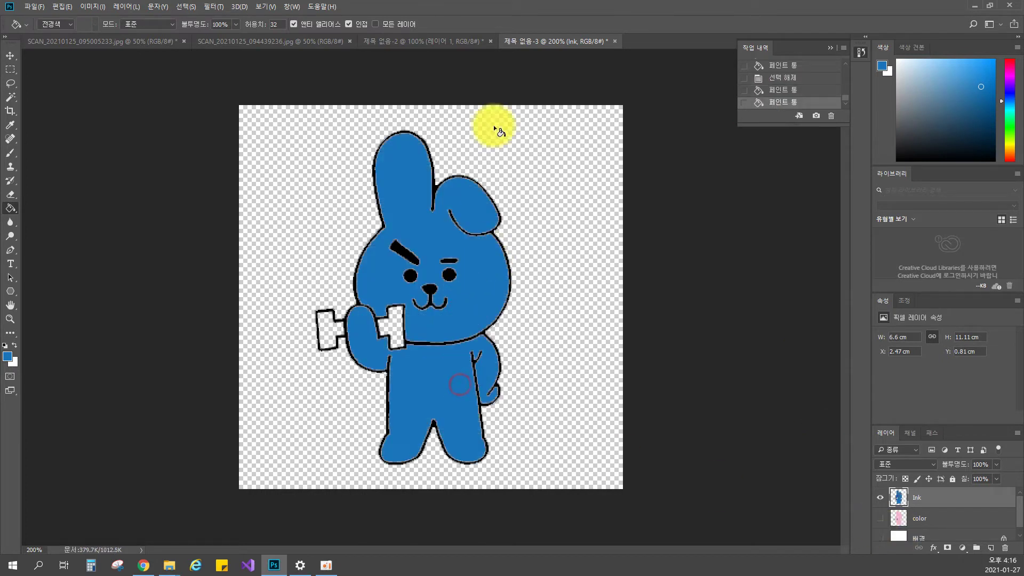
Sample the light pink from the reference rabbit's forehead and return to the line-art document
left_click(471, 41)
key("i")
key("d")
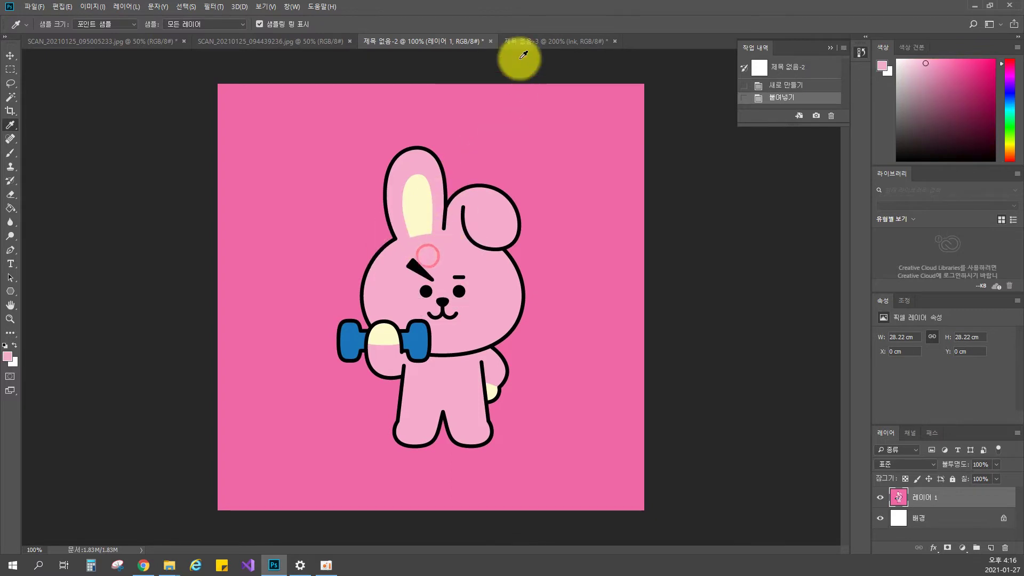
left_click(520, 41)
Sample the blue from the filled head, and undo and restore the body's blue fill on the Ink layer
left_click(410, 235)
key("ctrl+z")
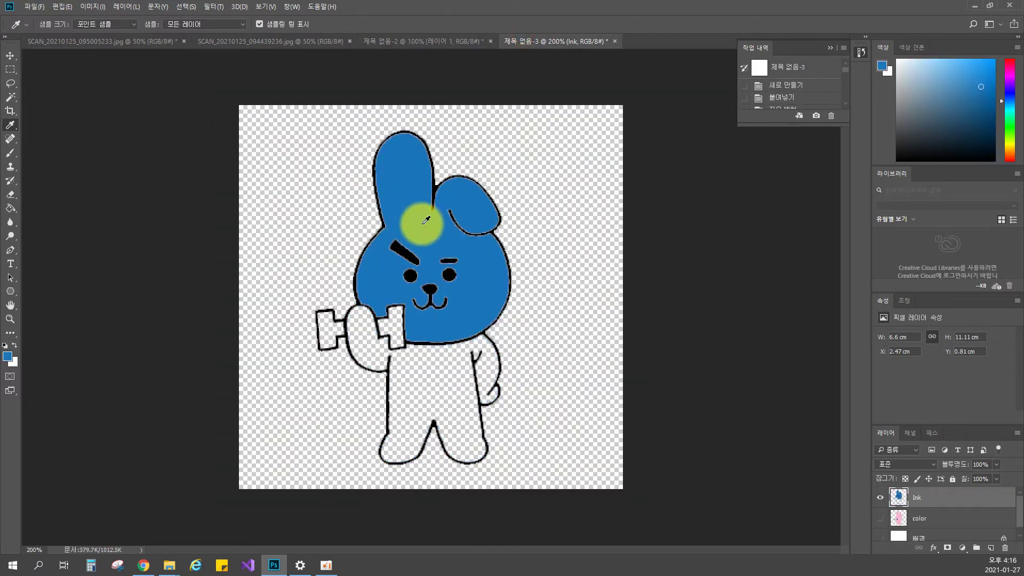
key("ctrl+y")
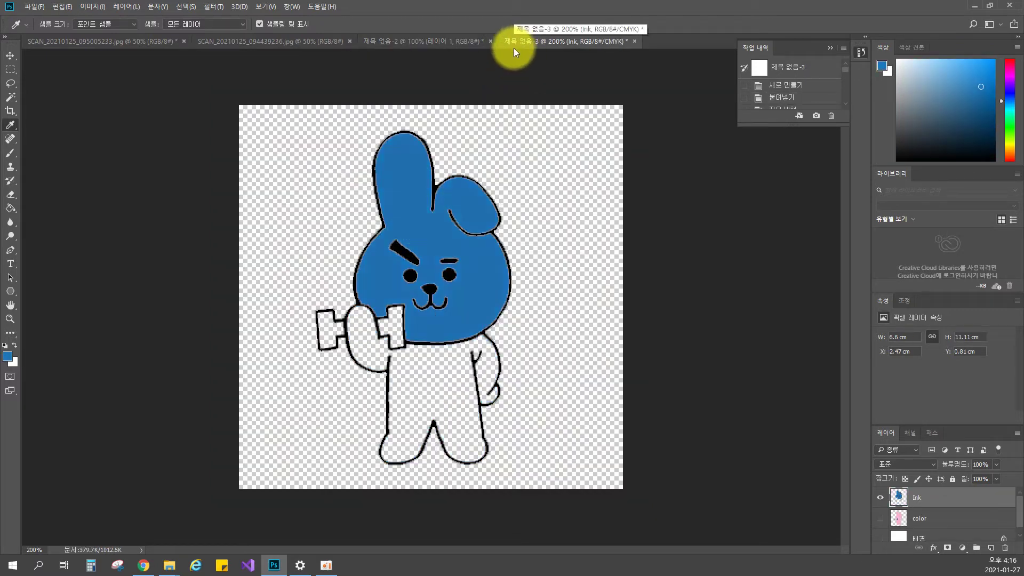
key("ctrl+shift+z")
key("ctrl+z")
key("ctrl+shift+z")
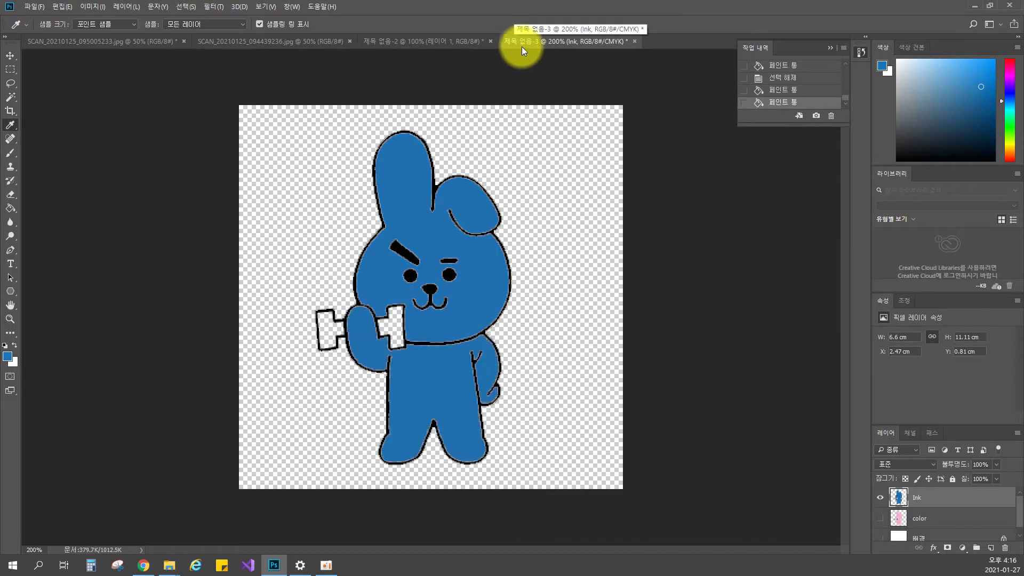
Sample the reference rabbit's light pink and fill the blue head with it directly on the Ink layer
left_click(442, 44)
left_click(442, 256)
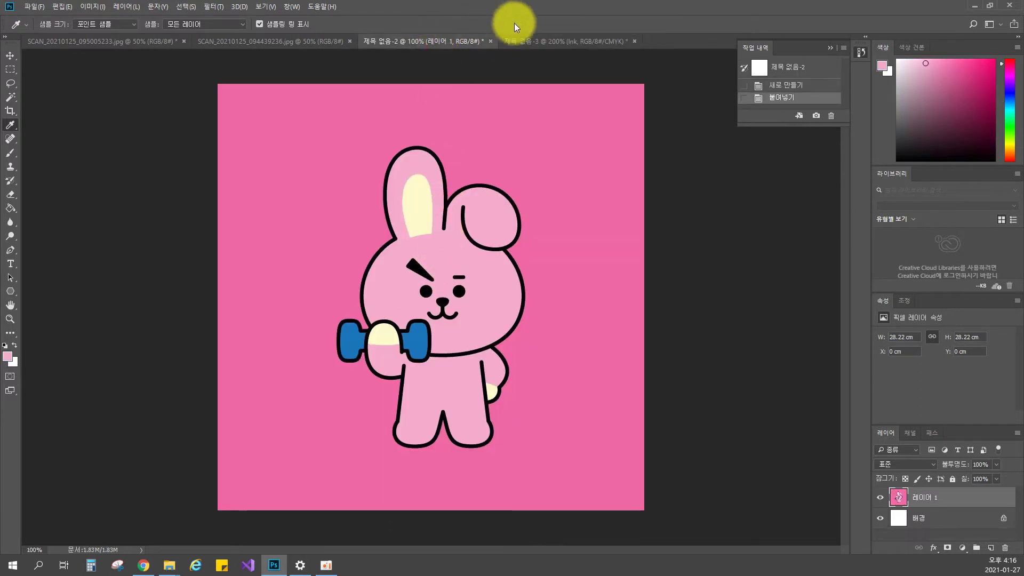
left_click(510, 41)
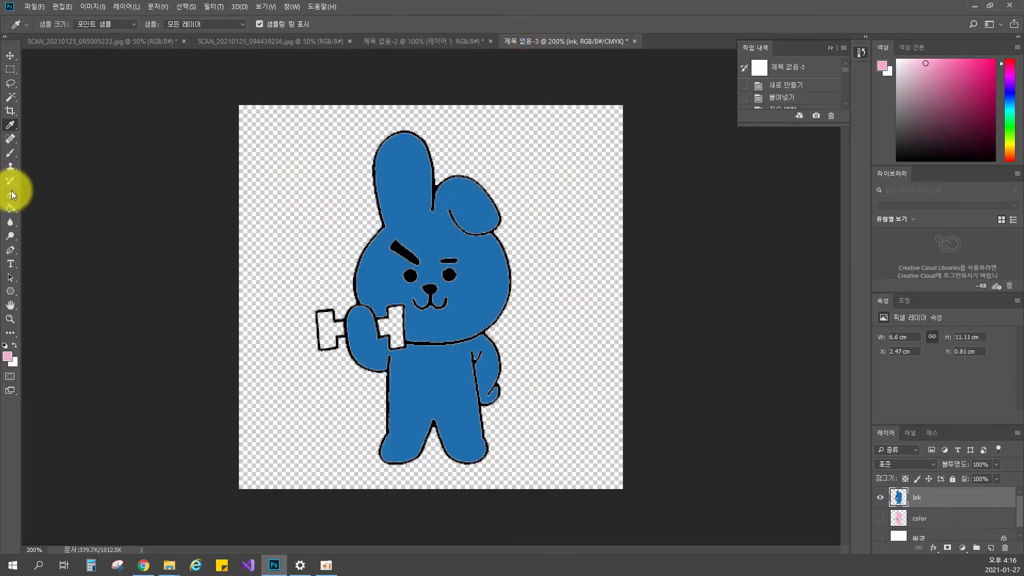
left_click(10, 208)
left_click(427, 213)
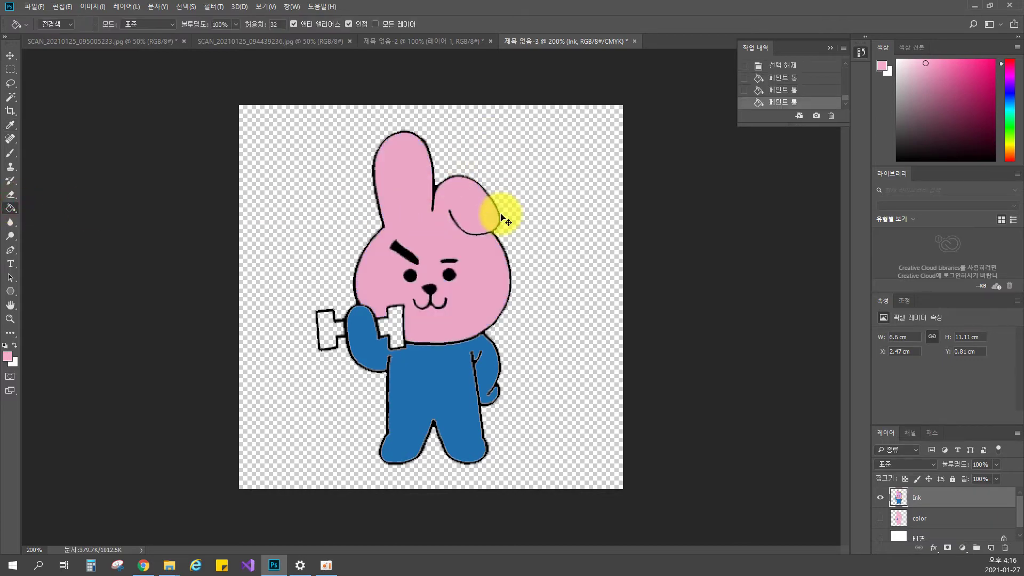
Examine the face outlines up close, toggling the head's pink fill off and on to compare the edges
scroll(501, 216, "up", 5)
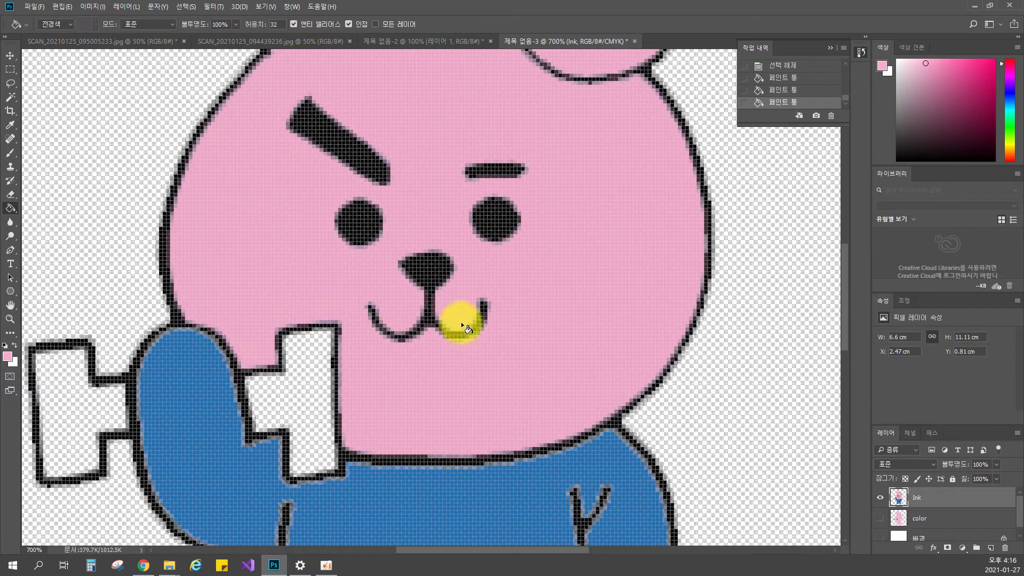
scroll(640, 368, "down", 1)
key("ctrl+z")
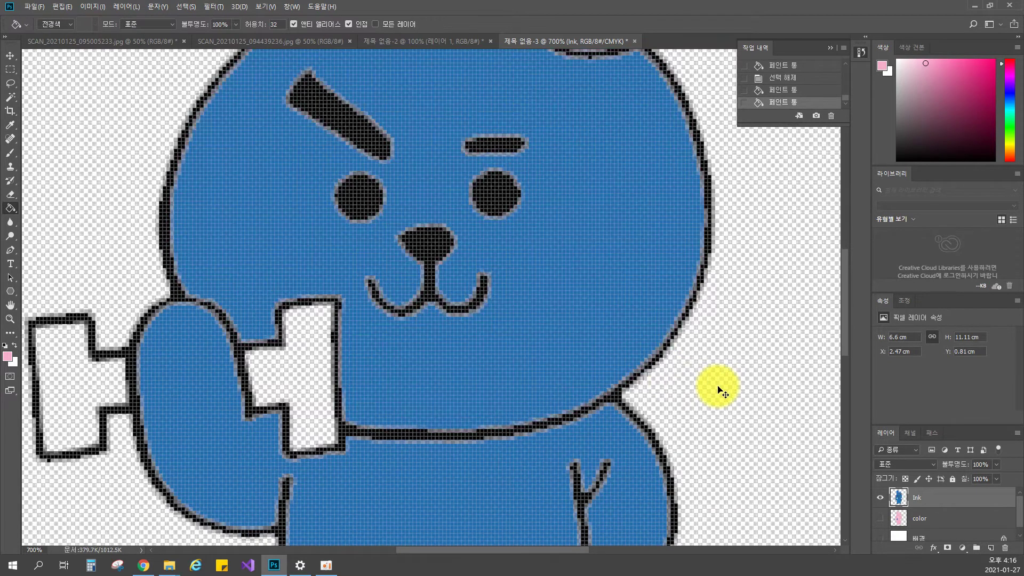
key("ctrl+shift+z")
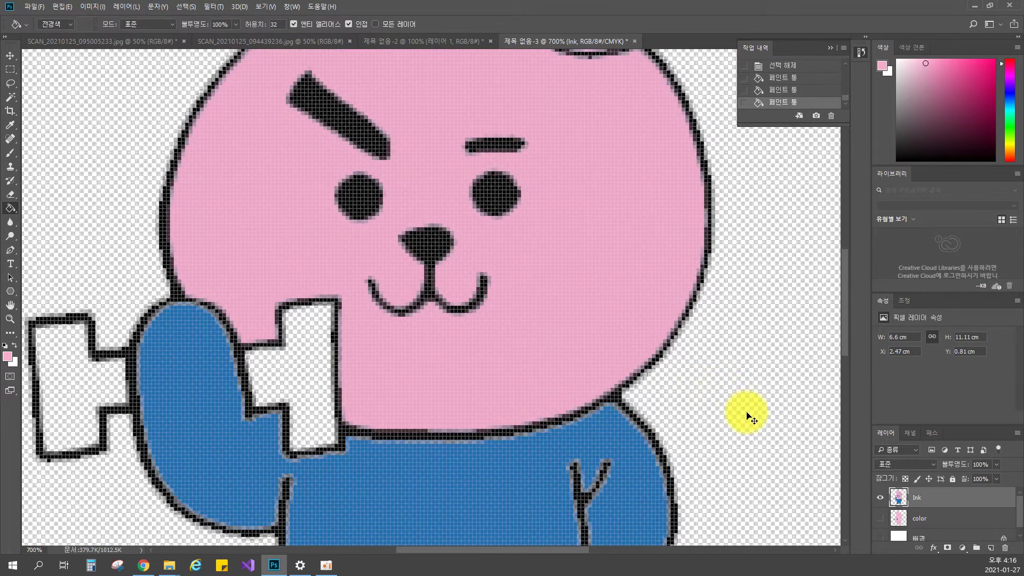
Restore the history state before the Ink layer fills, then select the color layer and make it visible again
left_click(778, 64)
left_click(906, 516)
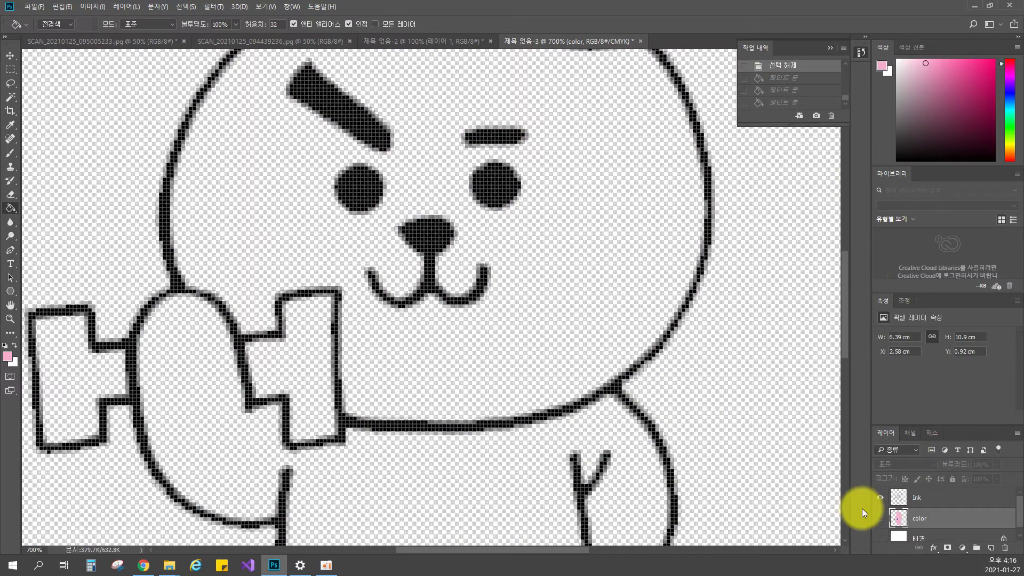
left_click(878, 520)
scroll(359, 397, "down", 2)
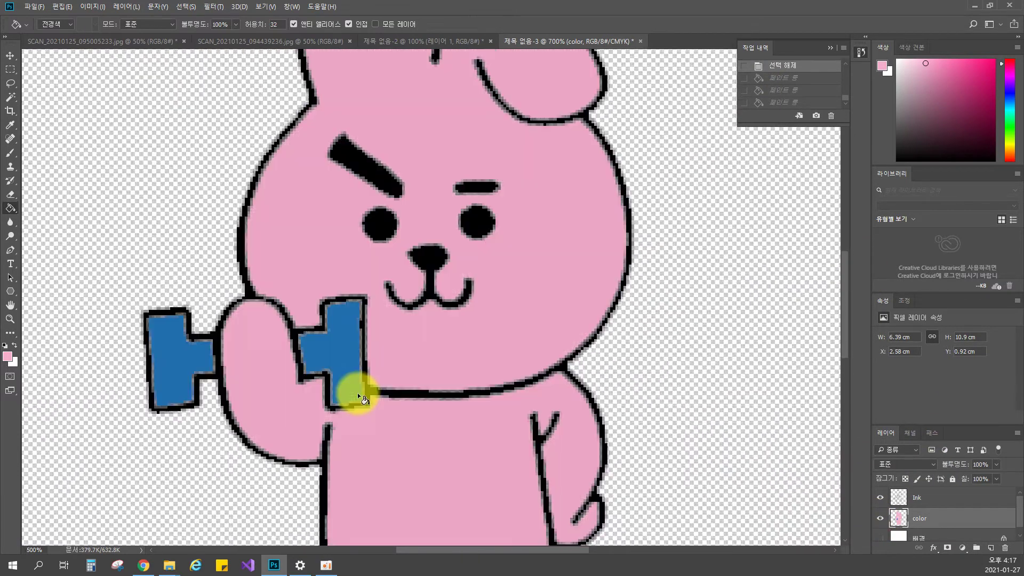
Add a new layer above the color layer and name it "shade"
scroll(358, 397, "down", 2)
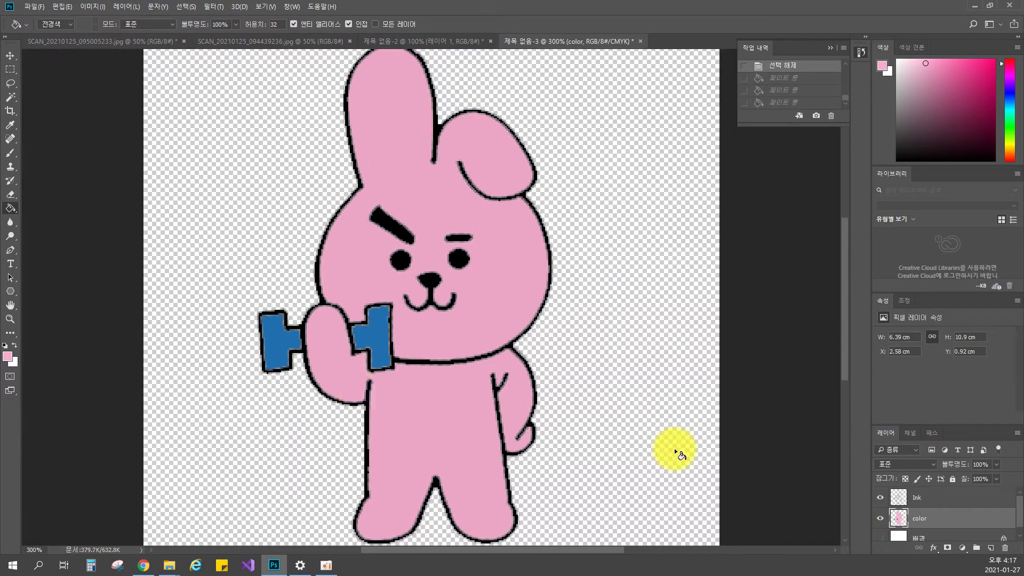
left_click(989, 547)
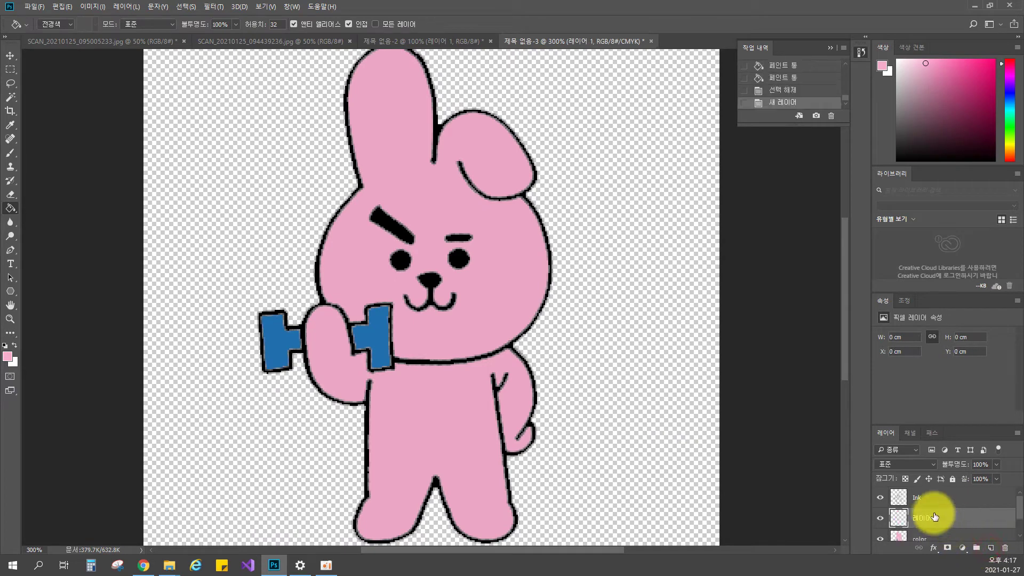
double_click(922, 508)
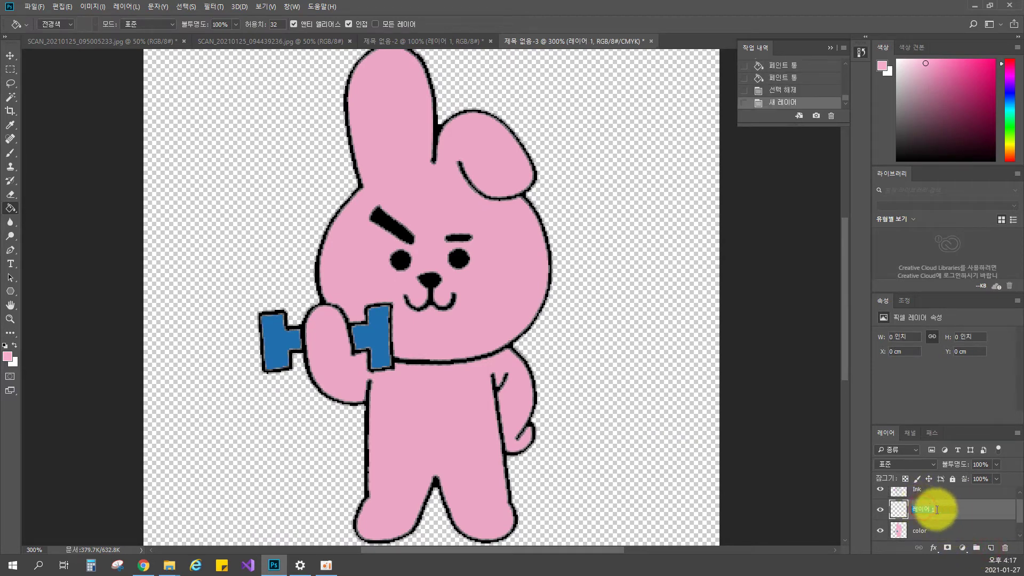
type("shade")
Paint a dark grey shadow band under the rabbit's chin on the shade layer with the Brush tool
left_click(10, 154)
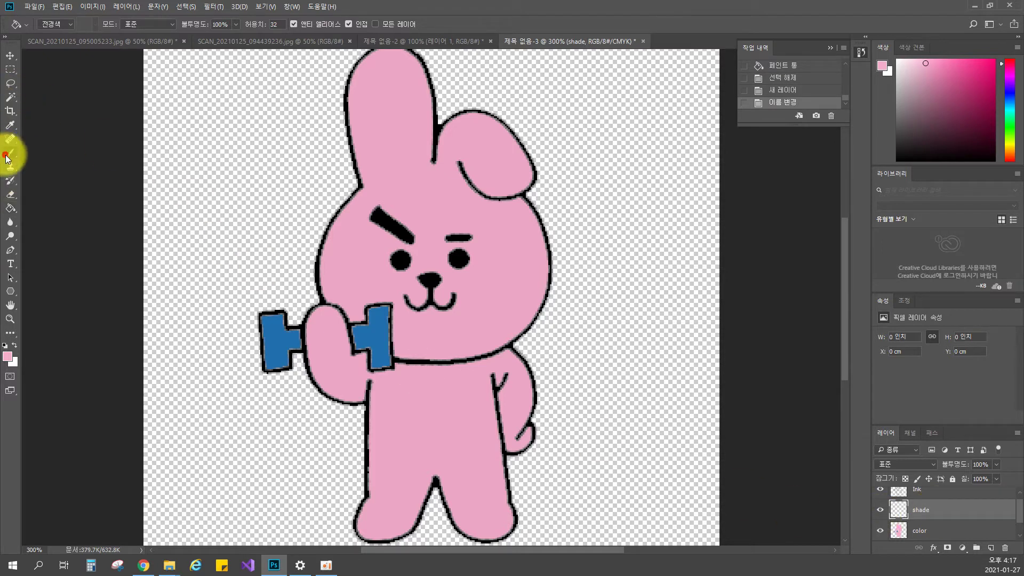
key("i")
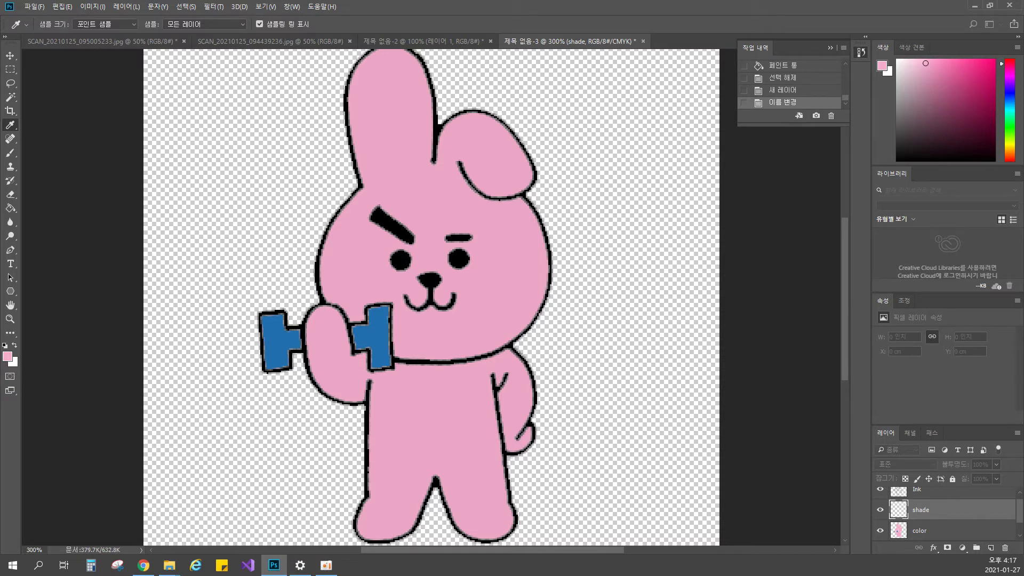
key("b")
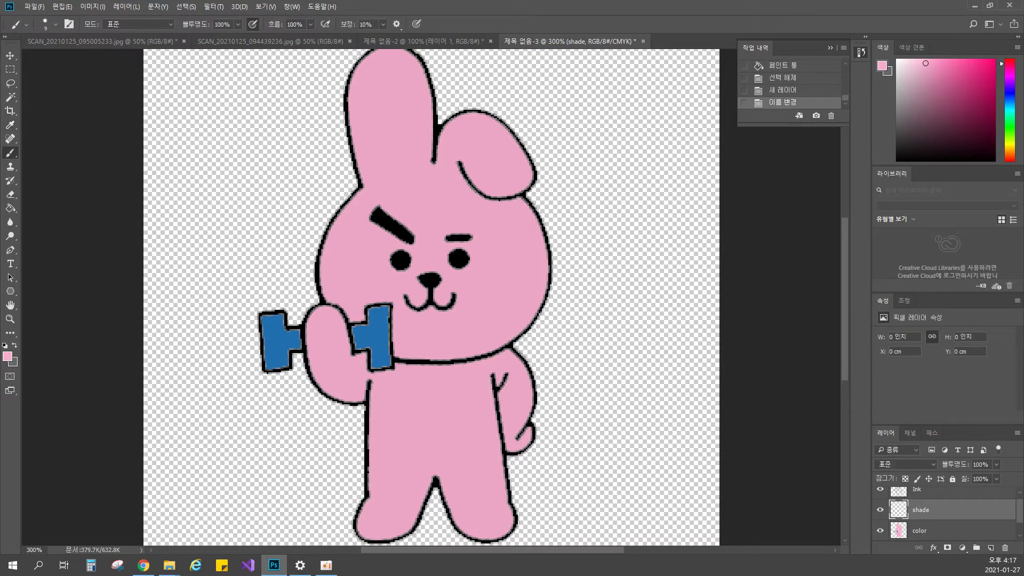
left_click_drag(392, 364, 418, 368)
key("ctrl+z")
left_click(11, 343)
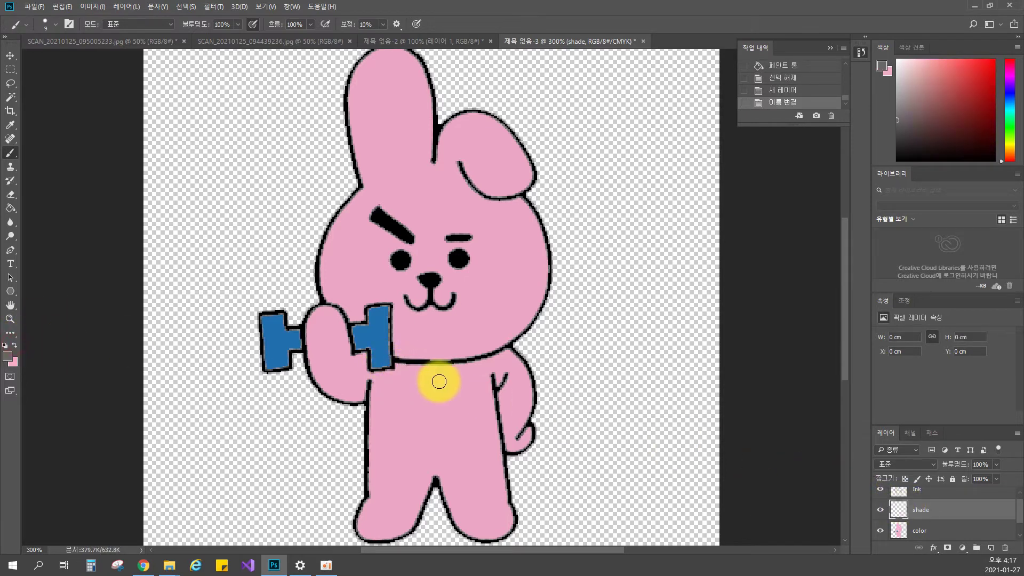
mouse_move(393, 365)
left_mouse_down()
mouse_move(461, 371)
mouse_move(507, 350)
left_mouse_up()
key("ctrl+z")
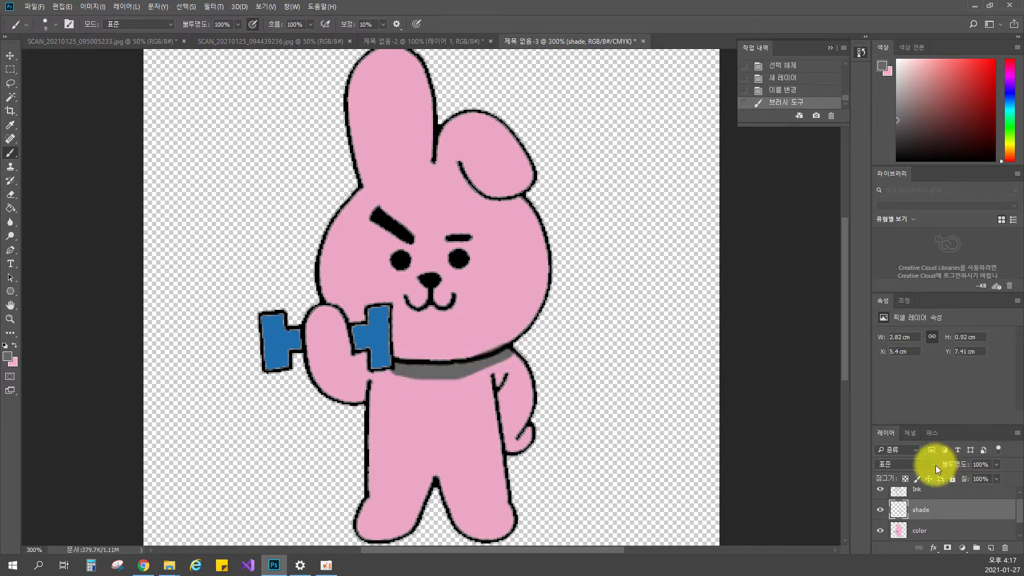
Set the shade layer's blend mode to Multiply (곱하기) and its opacity to 50%
left_click(935, 465)
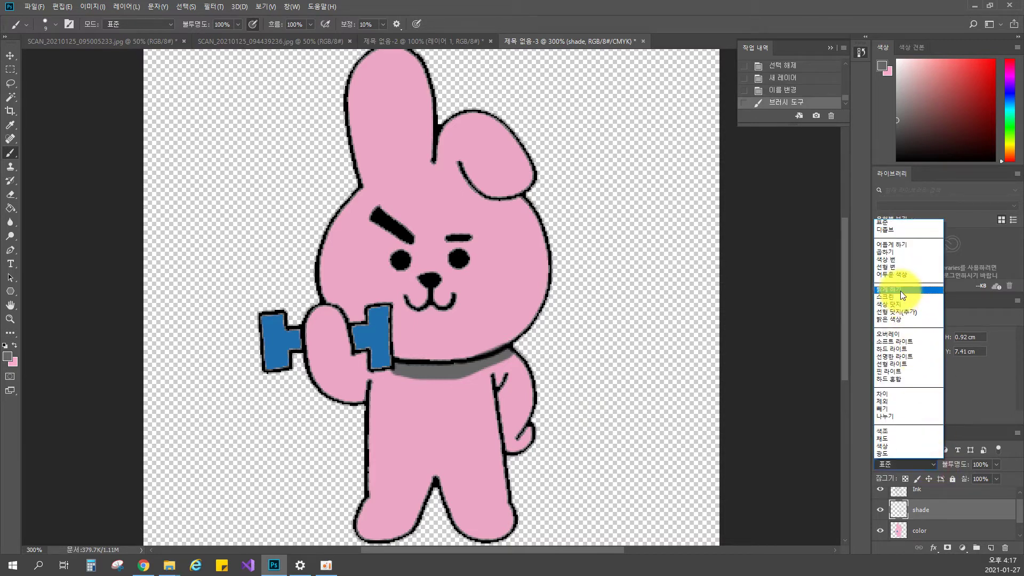
left_click(889, 252)
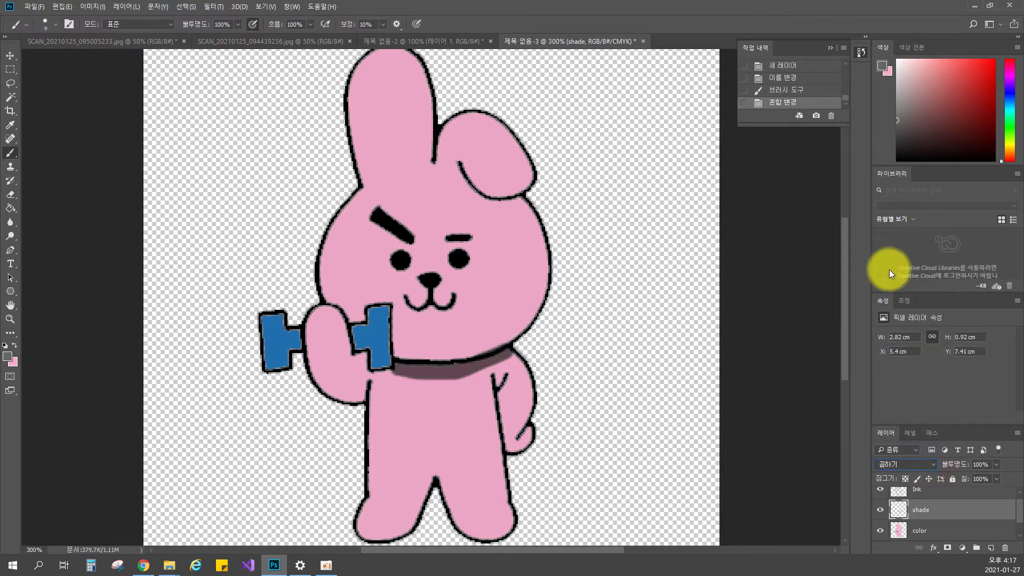
left_click_drag(989, 462, 873, 466)
type("50")
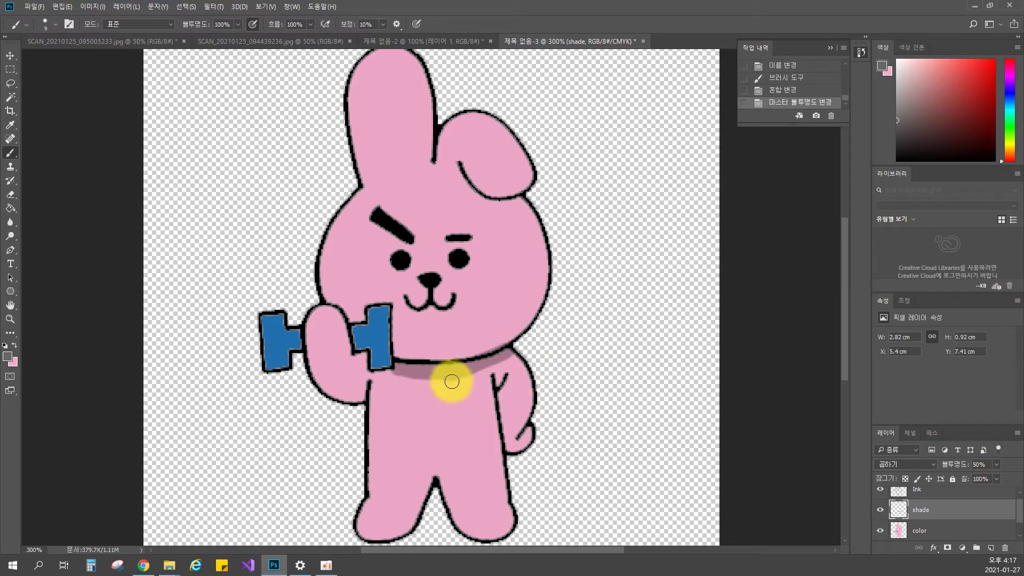
Clean up the edges of the neck shadow on the shade layer with the Eraser
key("e")
mouse_move(396, 383)
left_mouse_down()
mouse_move(467, 387)
mouse_move(477, 384)
mouse_move(404, 389)
mouse_move(486, 378)
mouse_move(516, 351)
mouse_move(484, 381)
mouse_move(275, 394)
mouse_move(434, 403)
mouse_move(388, 377)
mouse_move(462, 391)
mouse_move(394, 389)
mouse_move(387, 378)
mouse_move(469, 394)
mouse_move(452, 390)
mouse_move(502, 371)
mouse_move(515, 350)
mouse_move(464, 384)
left_mouse_up()
key("ctrl+z")
key("ctrl+z")
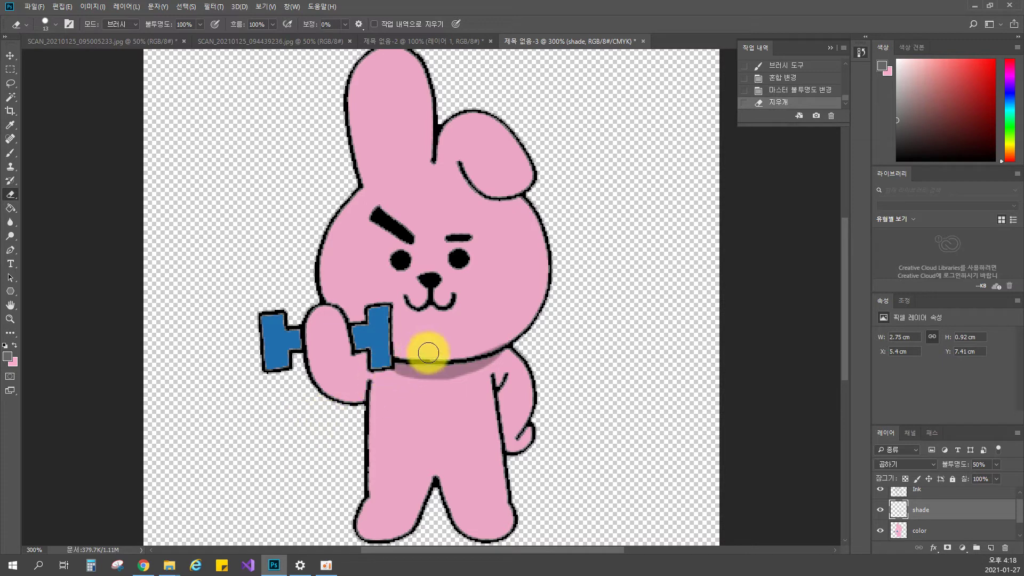
left_click(496, 338)
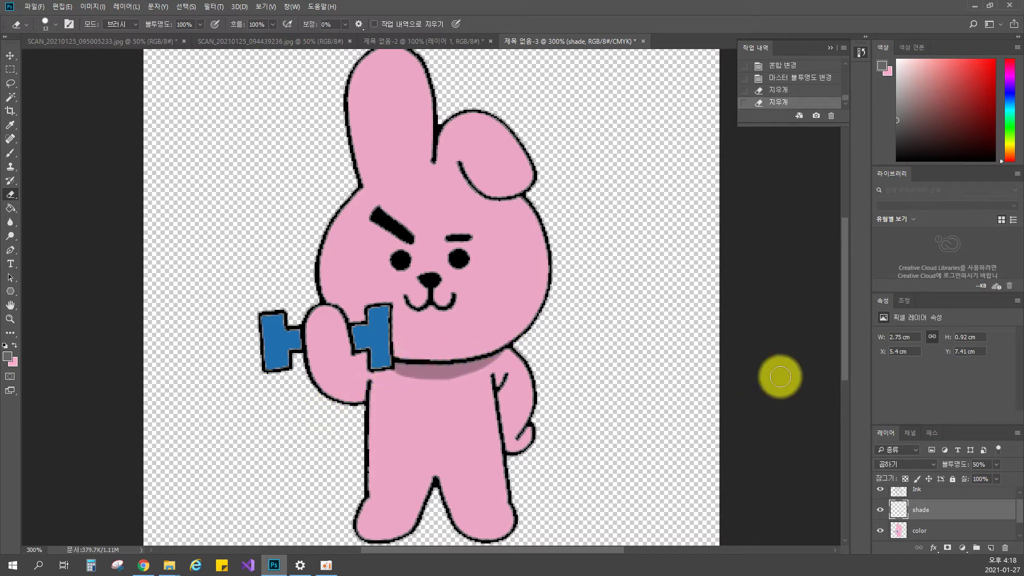
Look through the shade layer's blend modes and delete the layer
left_click(887, 461)
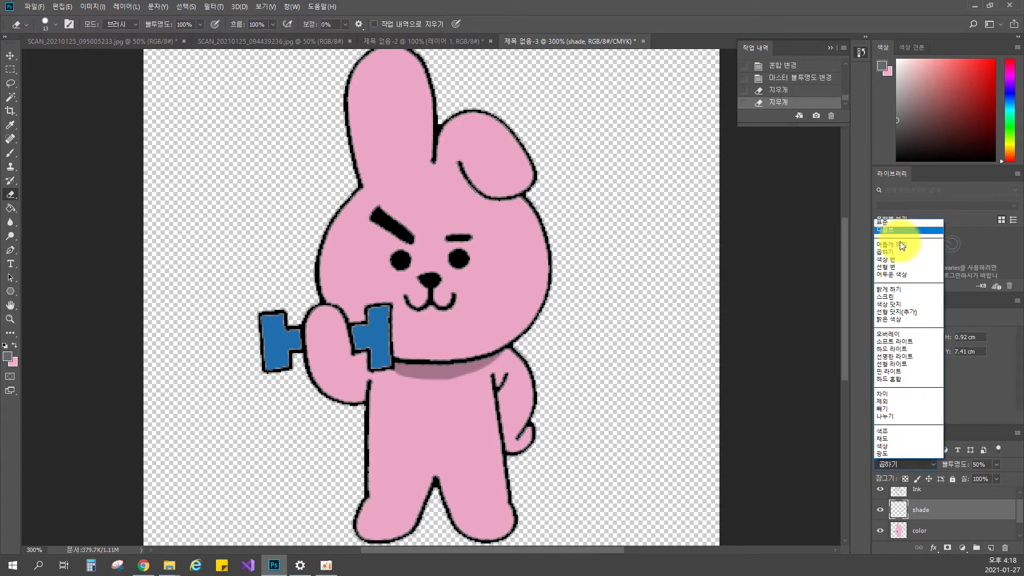
left_click(920, 501)
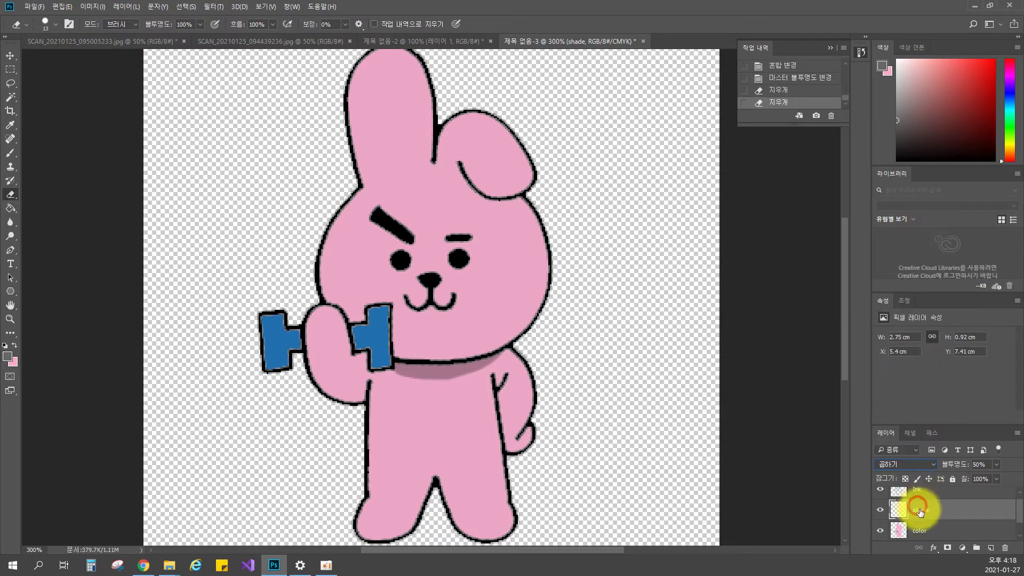
left_click(917, 466)
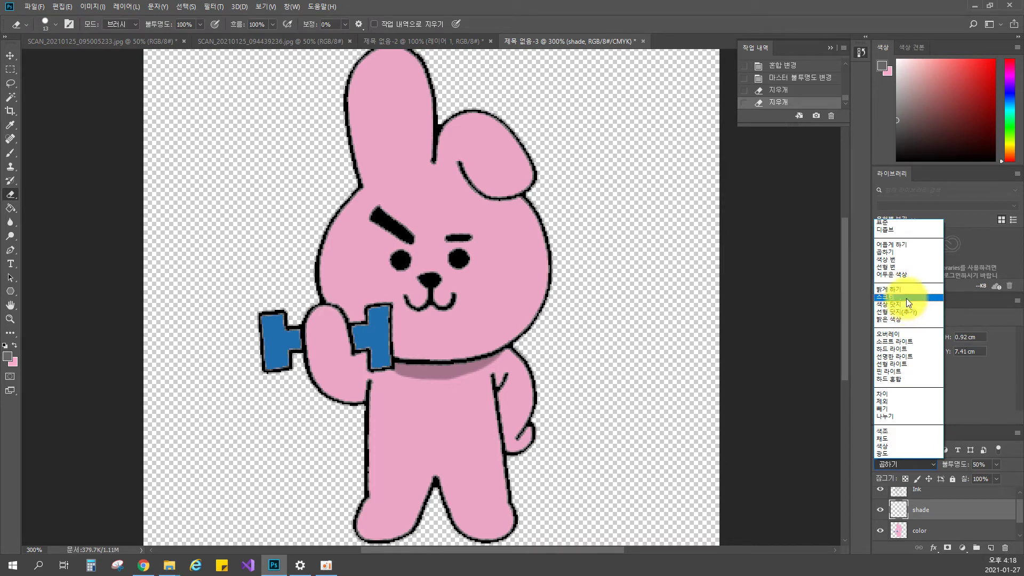
left_click(935, 509)
left_click_drag(935, 511, 1005, 548)
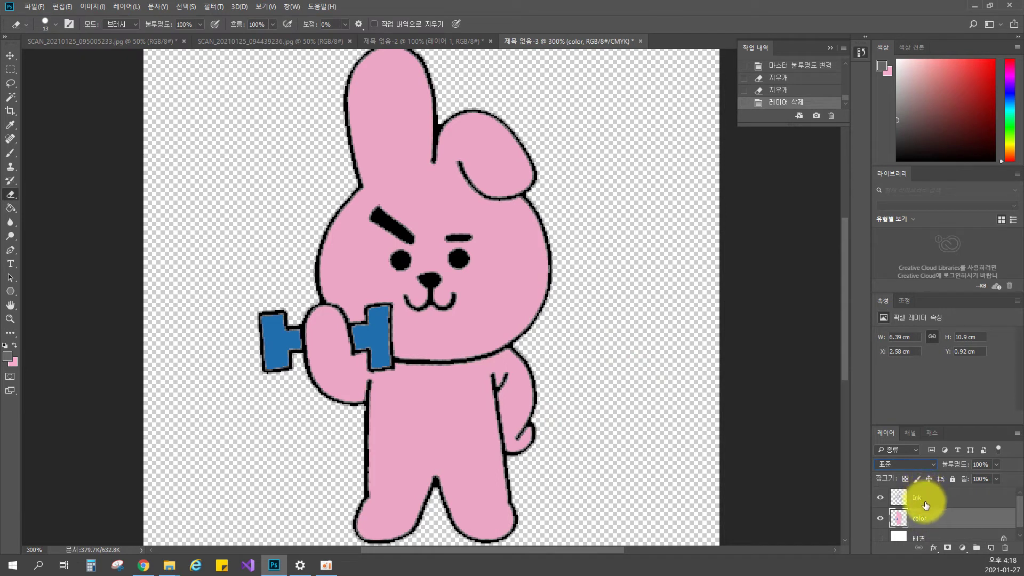
Select the Ink layer and shrink the eraser to 2 pixels for close work around the mouth outline
left_click(925, 500)
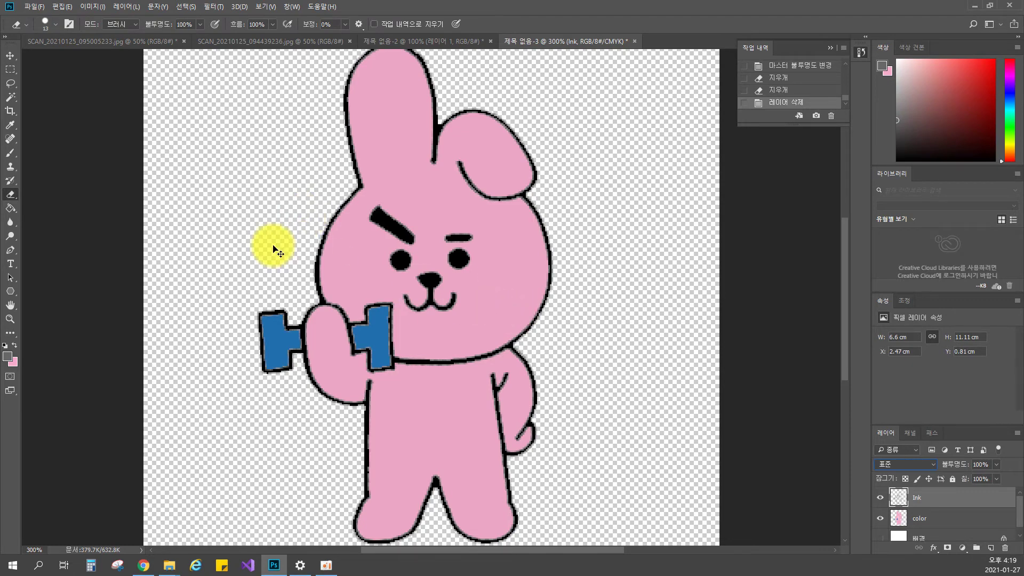
key("ctrl+plus")
key("ctrl+plus")
key("ctrl+plus")
key("ctrl+plus")
key("ctrl+plus")
key("ctrl+plus")
key("ctrl+plus")
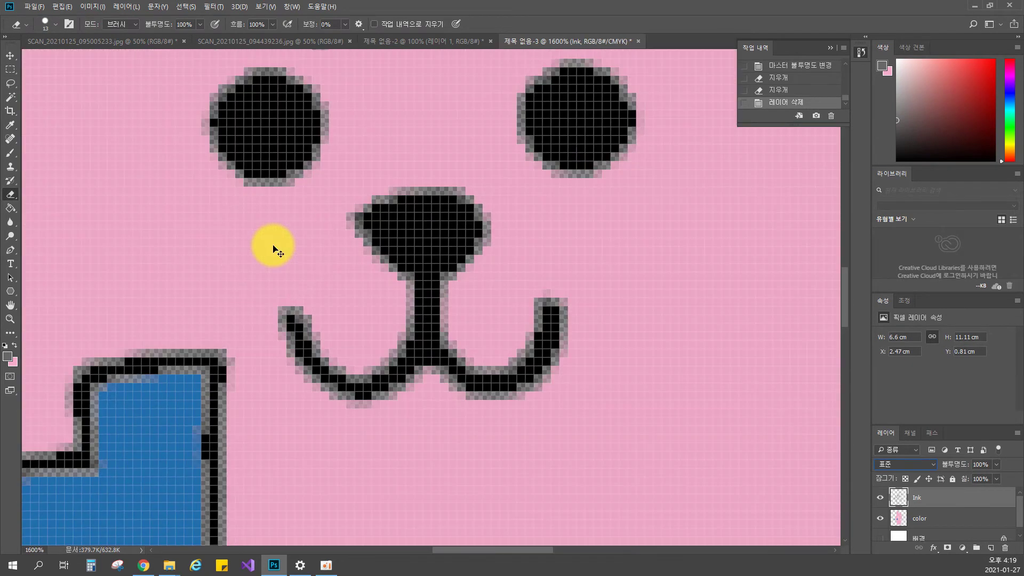
key("ctrl+plus")
left_click_drag(217, 363, 406, 281)
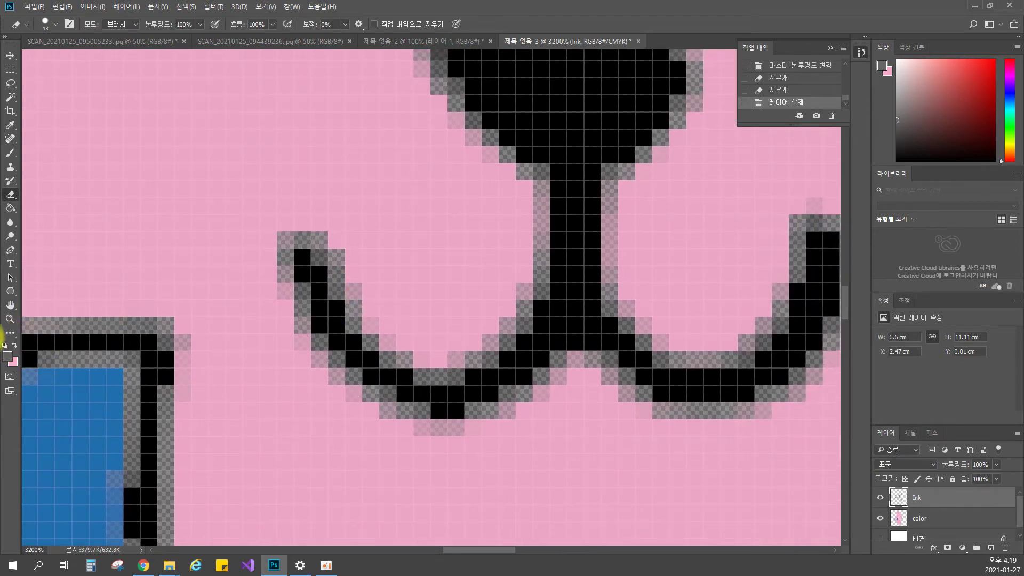
key("bracketleft")
key("bracketleft")
key("bracketleft")
key("bracketleft")
key("bracketleft")
key("bracketleft")
key("bracketleft")
key("bracketleft")
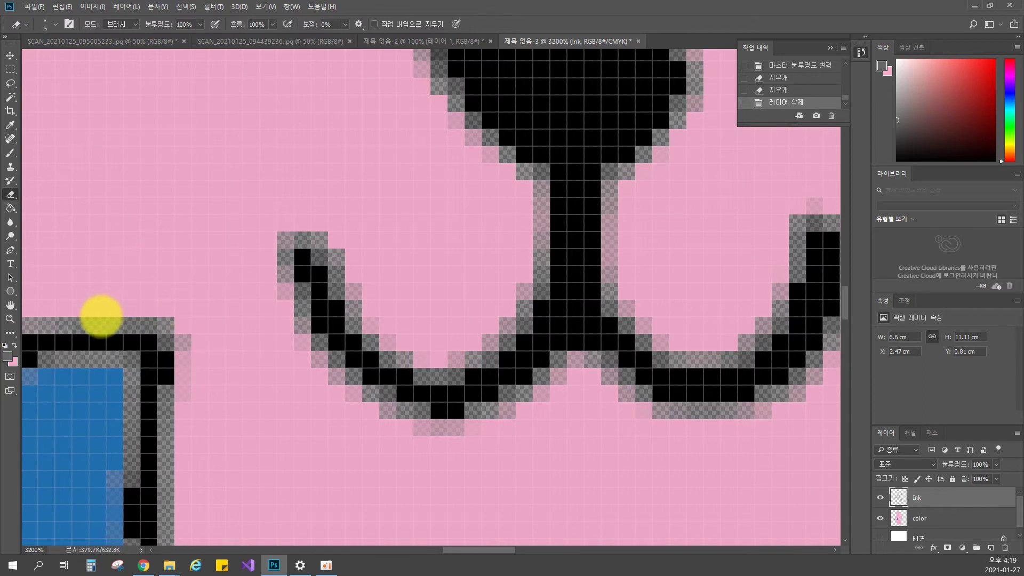
key("bracketleft")
key("bracketleft")
key("bracketleft")
Make the light pink the foreground colour and reduce the Brush size to 6 pixels
left_click(30, 346)
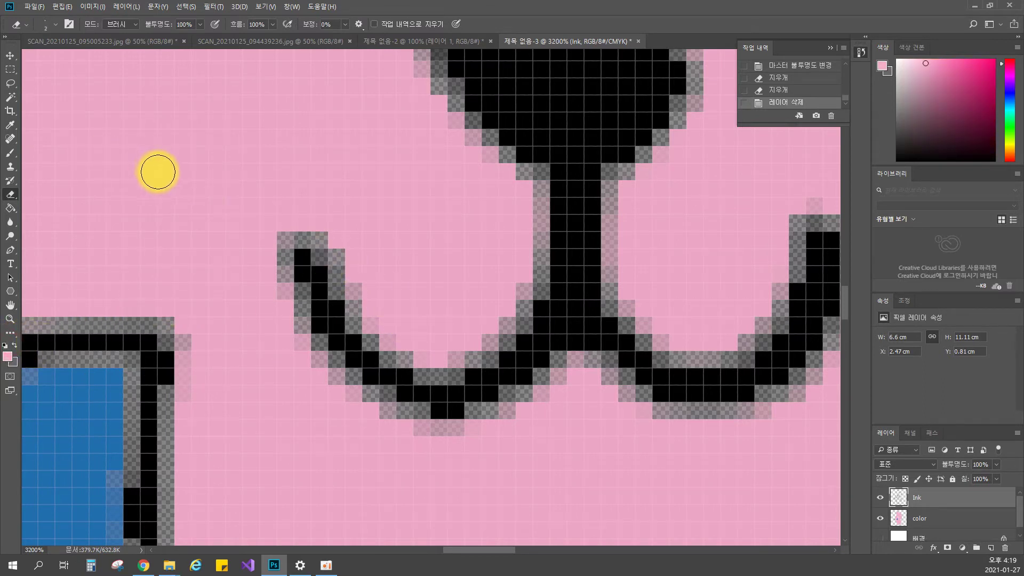
key("b")
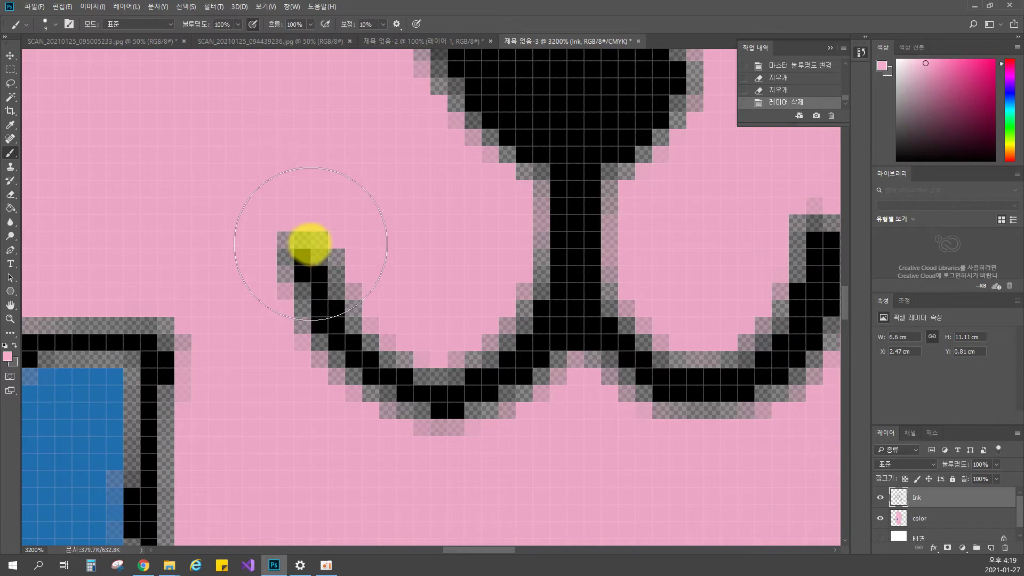
key("bracketleft")
Undo the pink stroke on the Ink layer and paint pink beneath the mouth and nose edges on the color layer
mouse_move(297, 242)
left_mouse_down()
mouse_move(317, 299)
mouse_move(371, 383)
left_mouse_up()
key("ctrl+z")
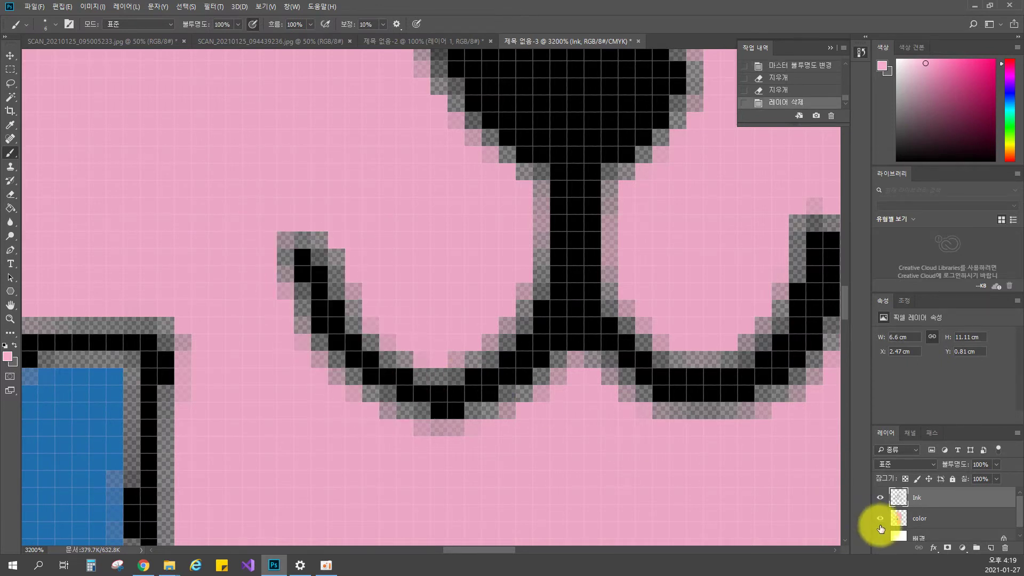
left_click(907, 516)
mouse_move(362, 368)
left_mouse_down()
mouse_move(275, 177)
mouse_move(450, 434)
mouse_move(561, 227)
left_mouse_up()
left_click_drag(561, 226, 476, 359)
mouse_move(464, 308)
left_mouse_down()
mouse_move(426, 171)
mouse_move(656, 231)
mouse_move(615, 216)
mouse_move(659, 490)
mouse_move(763, 292)
mouse_move(710, 291)
left_mouse_up()
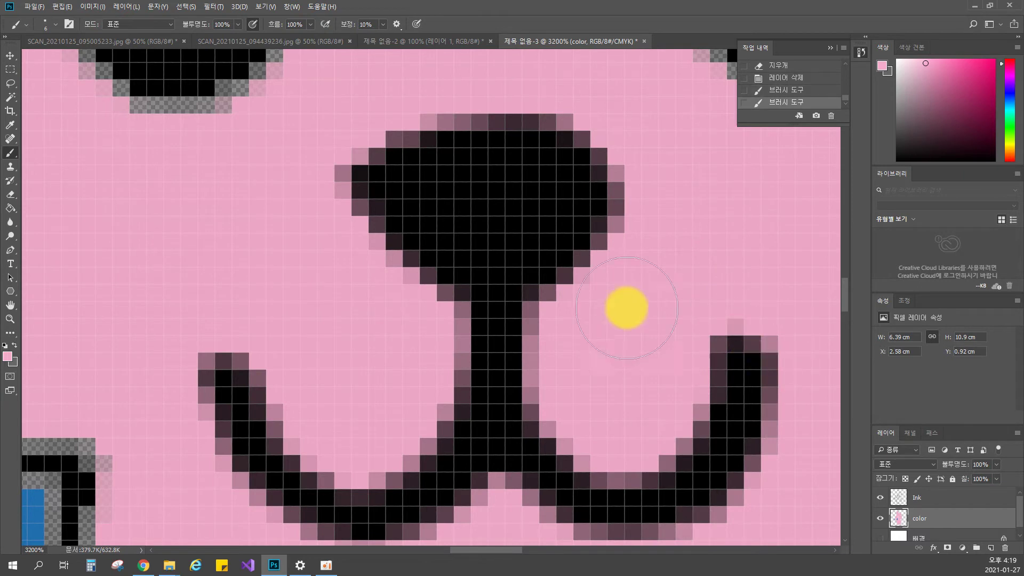
Paint pink beneath the semi-transparent edges of both eyes on the color layer
left_click_drag(301, 160, 362, 389)
mouse_move(296, 293)
left_mouse_down()
mouse_move(187, 294)
mouse_move(150, 188)
mouse_move(160, 198)
left_mouse_up()
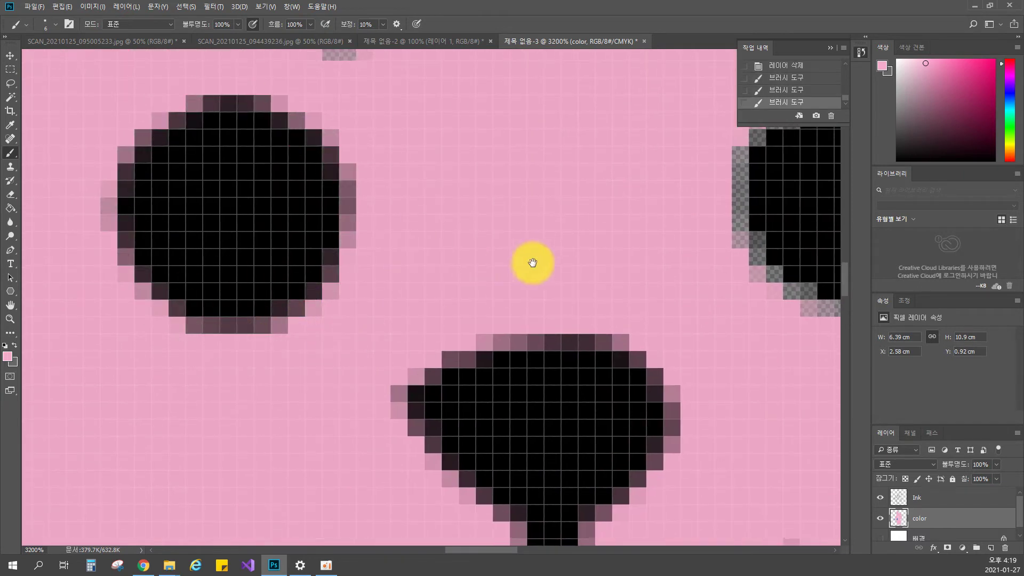
mouse_move(533, 260)
left_mouse_down()
mouse_move(347, 330)
mouse_move(195, 320)
left_mouse_up()
mouse_move(348, 305)
left_mouse_down()
mouse_move(189, 299)
mouse_move(257, 336)
left_mouse_up()
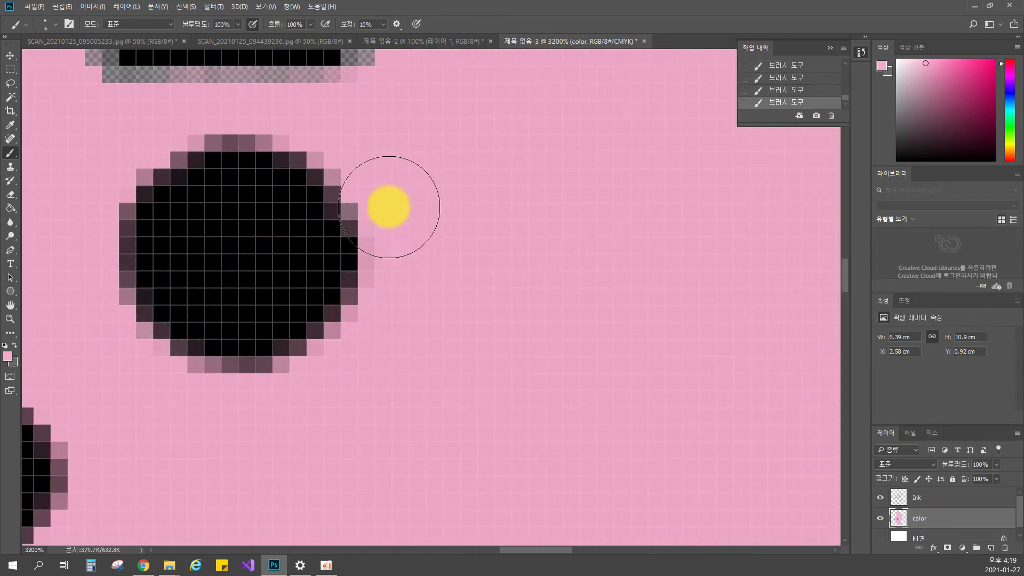
Paint pink beneath the semi-transparent edges of both eyebrows on the color layer
left_click_drag(280, 213, 343, 324)
mouse_move(274, 253)
left_mouse_down()
mouse_move(312, 277)
mouse_move(447, 161)
left_mouse_up()
left_click_drag(180, 284, 693, 280)
mouse_move(578, 258)
left_mouse_down()
mouse_move(455, 160)
mouse_move(638, 176)
mouse_move(577, 364)
left_mouse_up()
mouse_move(155, 119)
left_mouse_down()
mouse_move(393, 192)
mouse_move(153, 212)
mouse_move(403, 444)
mouse_move(425, 448)
left_mouse_up()
scroll(356, 389, "down", 3)
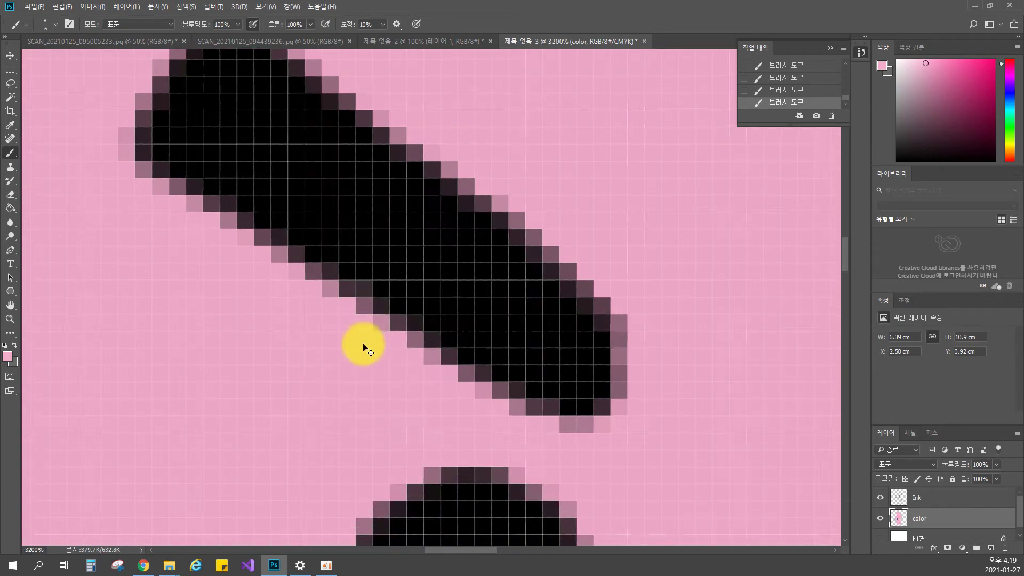
Paint pink along the inner side of the head's left outline up towards the ears on the color layer
scroll(363, 348, "down", 4)
mouse_move(351, 184)
left_mouse_down()
mouse_move(276, 268)
mouse_move(239, 349)
mouse_move(235, 454)
mouse_move(243, 477)
mouse_move(300, 515)
left_mouse_up()
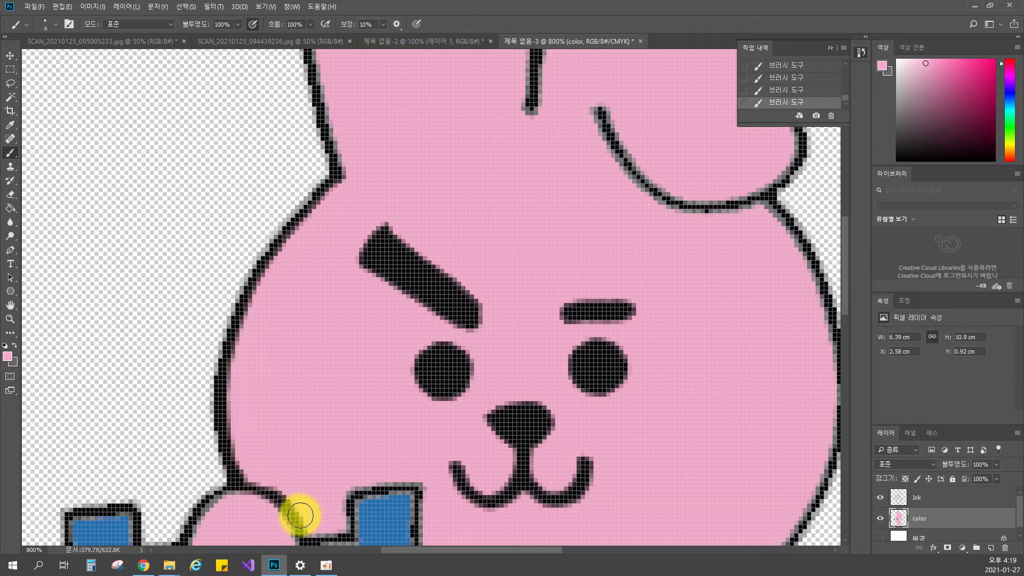
left_click_drag(464, 155, 368, 451)
left_click_drag(267, 454, 256, 511)
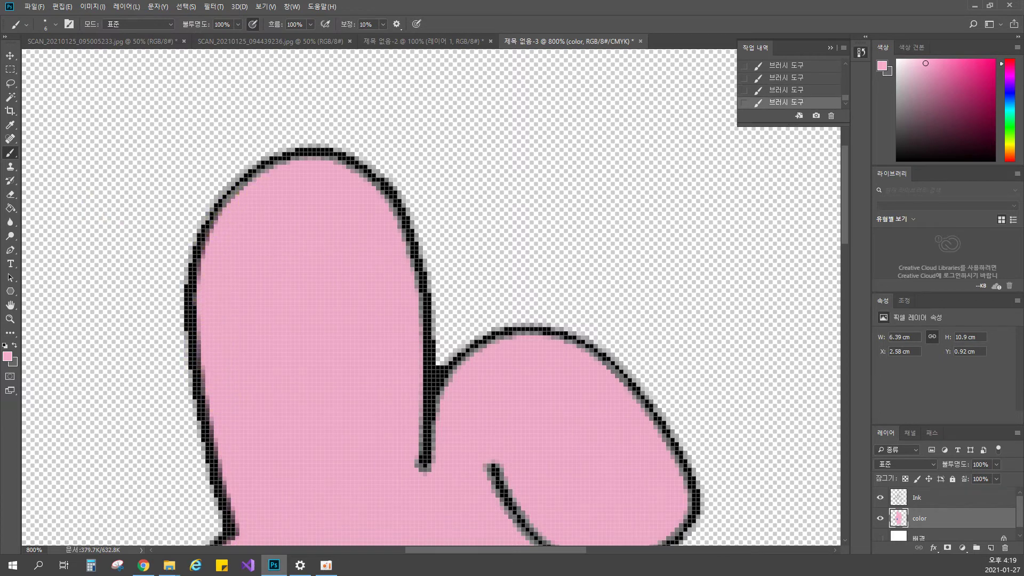
Reduce the Brush to 5 pixels and paint pink along the inner edges of the ear outlines
right_click(14, 152)
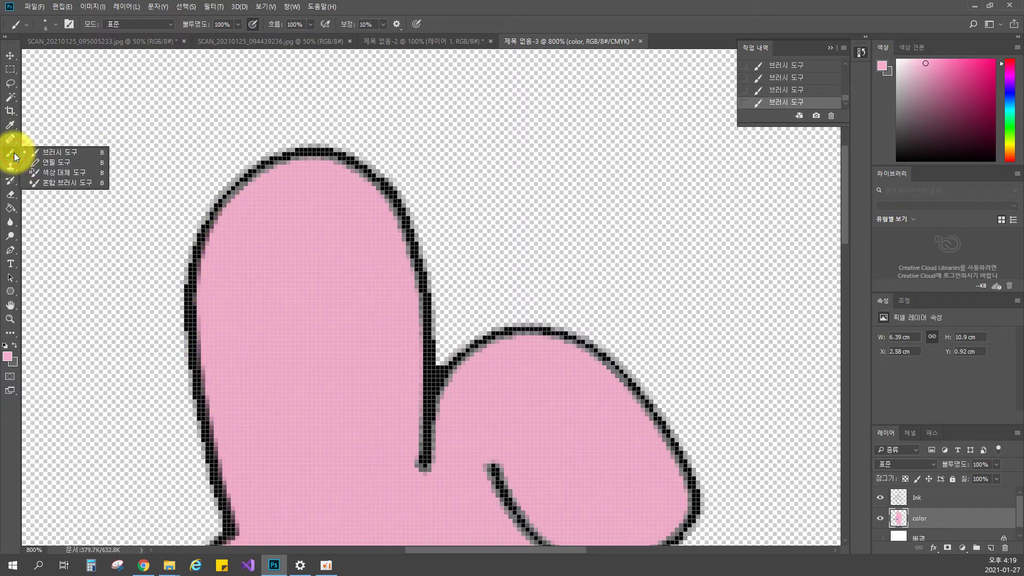
left_click(48, 151)
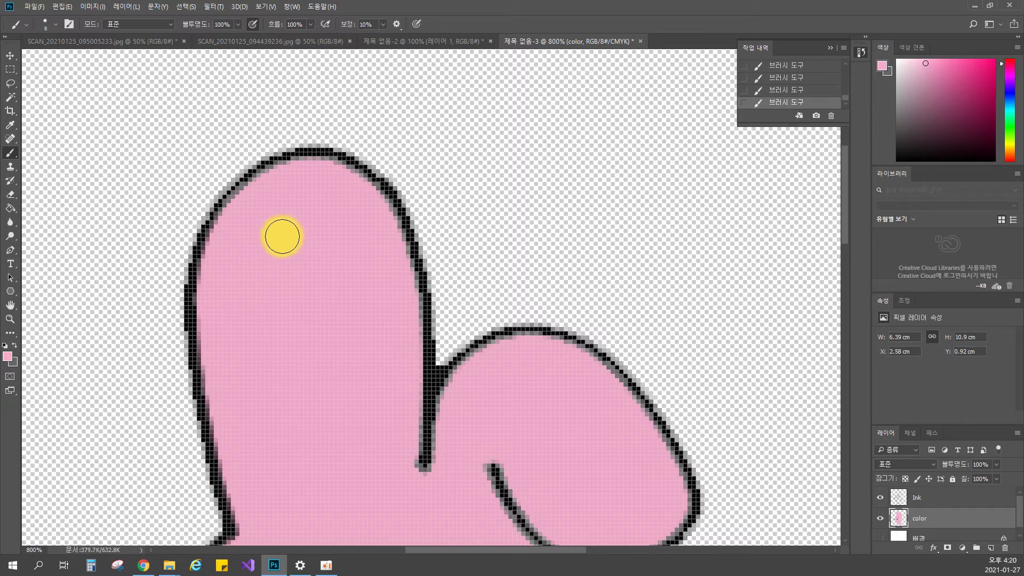
key("[")
mouse_move(239, 203)
left_mouse_down()
mouse_move(278, 176)
mouse_move(305, 171)
mouse_move(284, 171)
mouse_move(330, 166)
mouse_move(358, 177)
mouse_move(389, 225)
mouse_move(387, 216)
mouse_move(416, 303)
mouse_move(412, 464)
mouse_move(430, 452)
mouse_move(459, 376)
mouse_move(483, 353)
mouse_move(549, 343)
mouse_move(537, 343)
mouse_move(565, 347)
mouse_move(630, 387)
mouse_move(650, 414)
mouse_move(630, 444)
mouse_move(540, 287)
left_mouse_up()
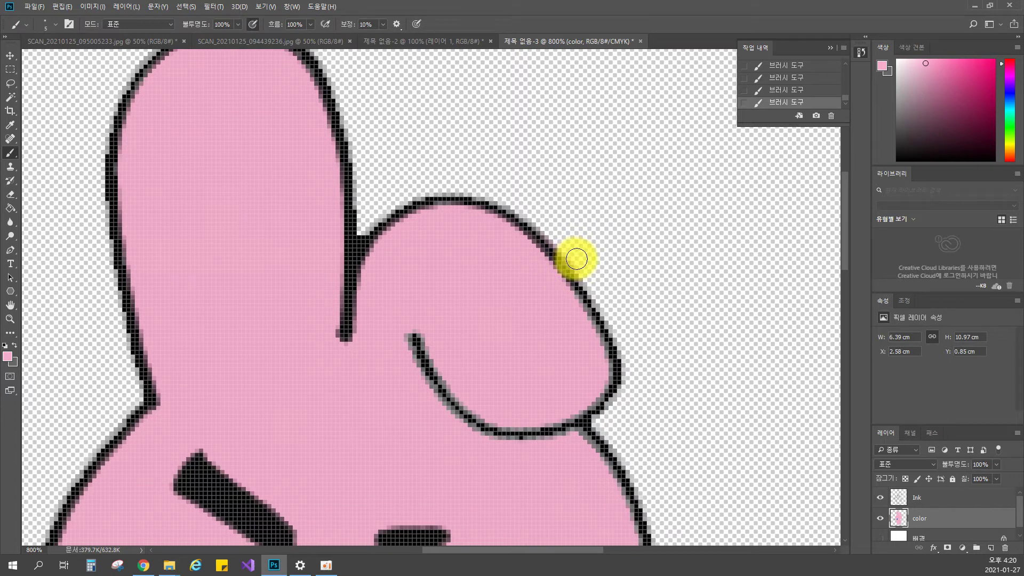
Erase the stray pink outside the folded ear's outline and paint pink beneath the edges of its fold line
left_click(15, 199)
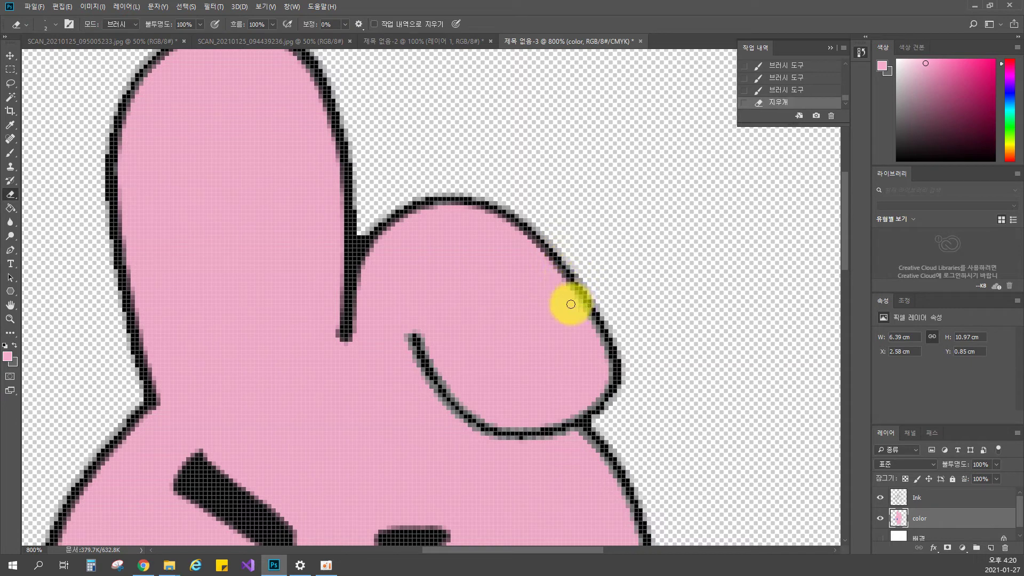
key("b")
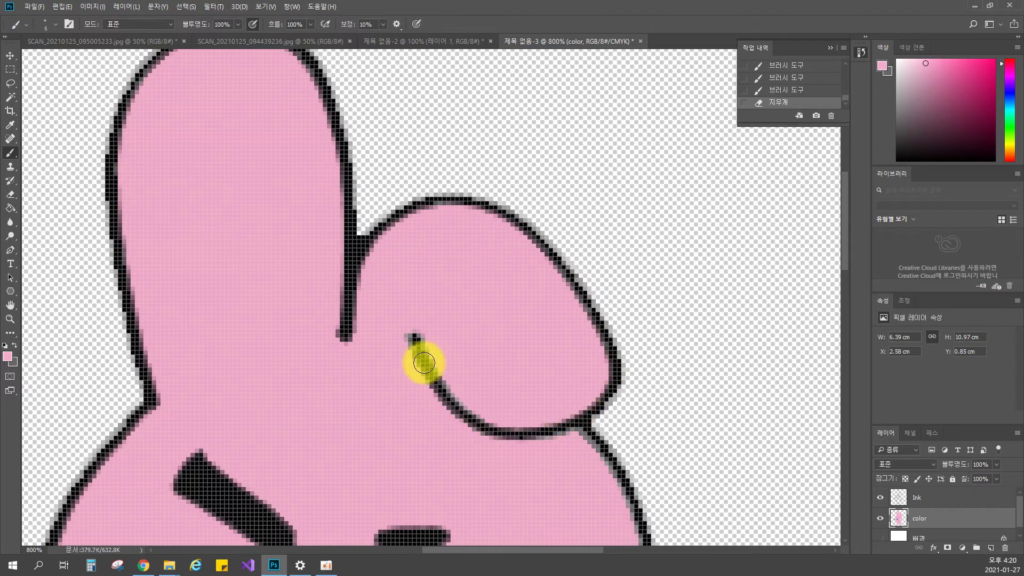
left_click(500, 426)
left_click(465, 326)
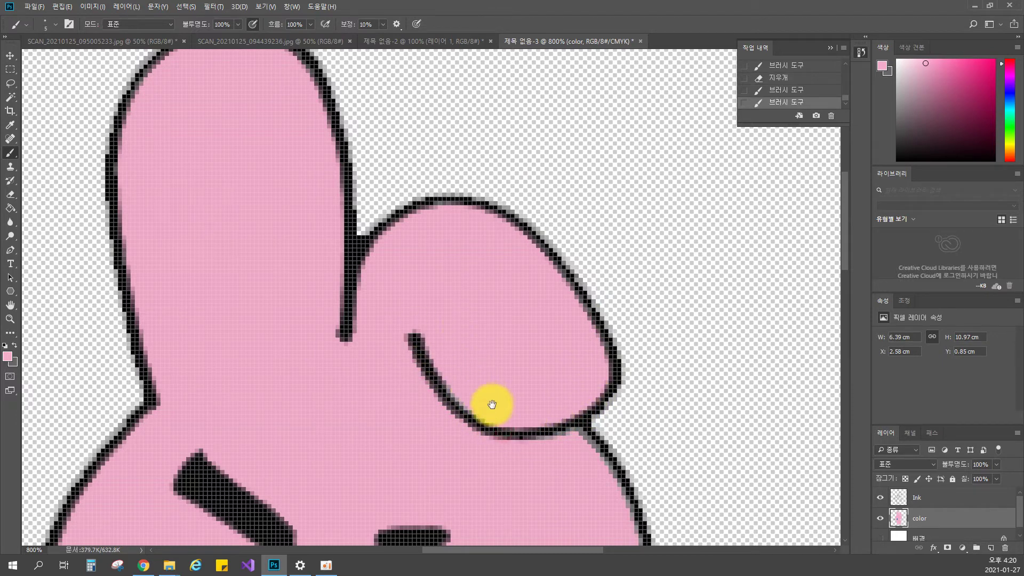
mouse_move(489, 407)
left_mouse_down()
mouse_move(458, 304)
mouse_move(451, 332)
mouse_move(531, 332)
left_mouse_up()
mouse_move(571, 365)
left_mouse_down()
mouse_move(635, 431)
mouse_move(605, 393)
mouse_move(613, 430)
mouse_move(564, 325)
mouse_move(624, 377)
mouse_move(641, 425)
mouse_move(638, 469)
mouse_move(664, 414)
mouse_move(631, 334)
mouse_move(579, 284)
left_mouse_up()
Erase the pink spilled outside the head below the folded ear and paint pink along the inside of that head outline
key("e")
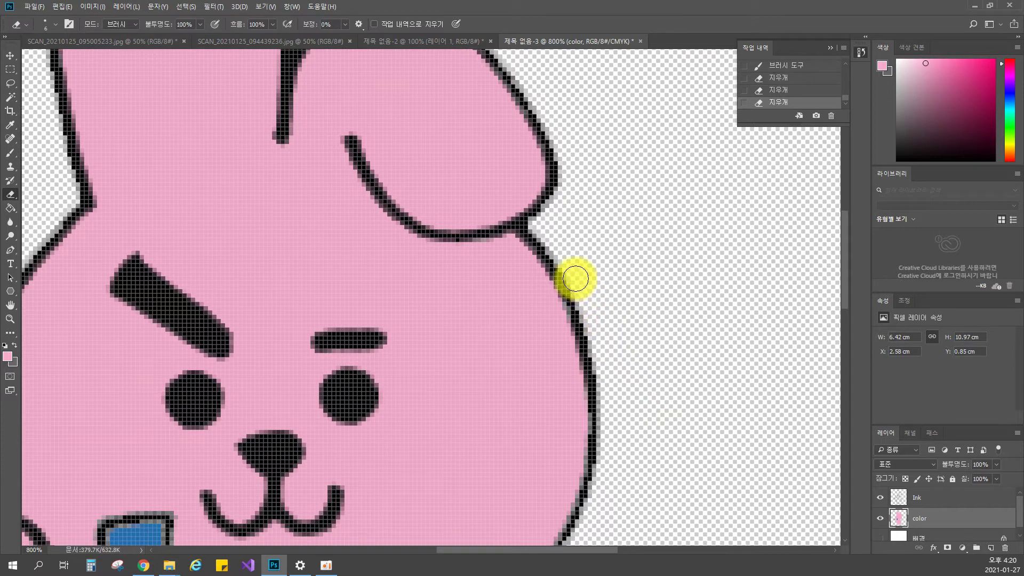
key("b")
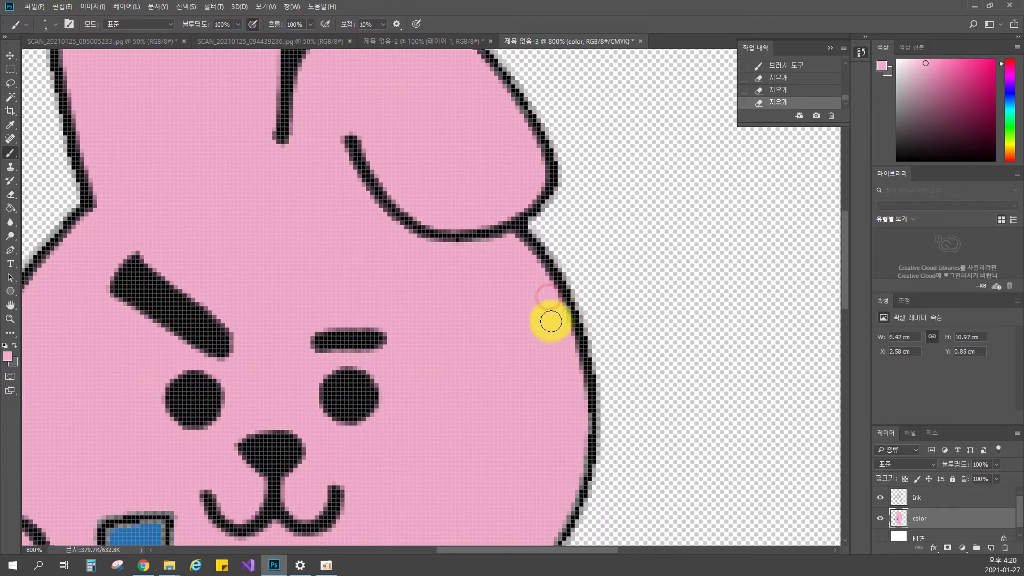
left_click_drag(582, 380, 584, 434)
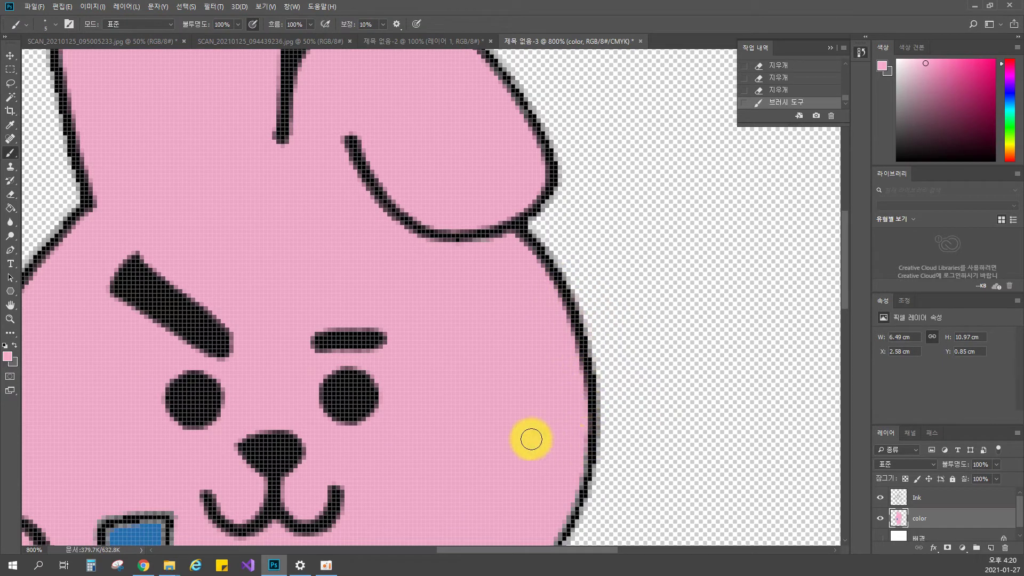
Paint pink beneath the inner edges of the lower head outline and the raised arm's outline on the color layer
left_click_drag(491, 430, 520, 308)
mouse_move(603, 311)
left_mouse_down()
mouse_move(600, 374)
mouse_move(552, 453)
mouse_move(518, 427)
mouse_move(563, 306)
mouse_move(586, 273)
mouse_move(591, 283)
mouse_move(610, 276)
mouse_move(618, 284)
mouse_move(610, 303)
mouse_move(585, 326)
mouse_move(521, 364)
mouse_move(544, 351)
mouse_move(427, 383)
mouse_move(420, 404)
mouse_move(334, 394)
mouse_move(329, 380)
mouse_move(291, 379)
mouse_move(287, 364)
mouse_move(278, 395)
mouse_move(279, 222)
left_mouse_up()
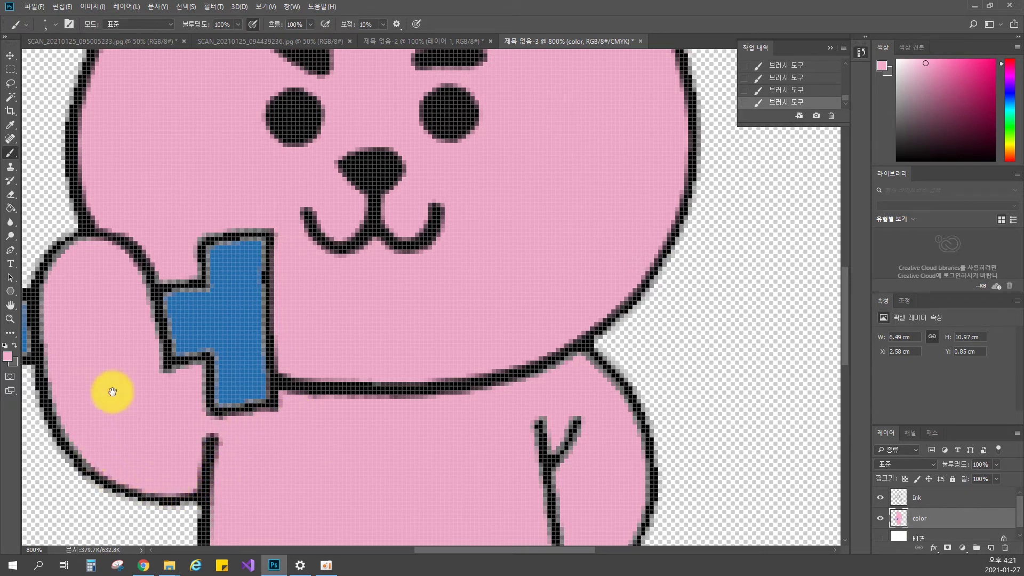
scroll(114, 405, "left", 5)
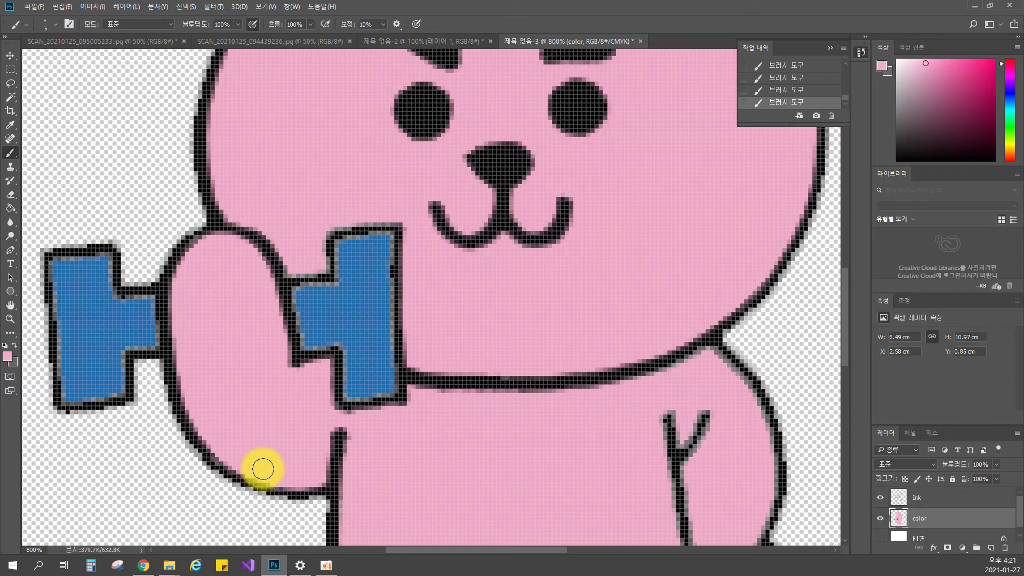
left_click_drag(731, 540, 631, 281)
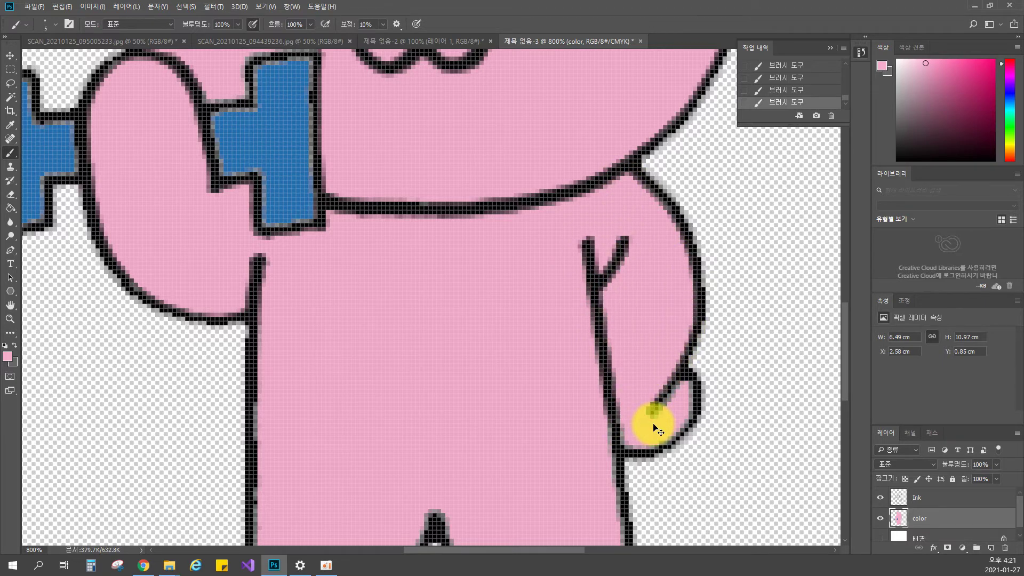
Zoom in to 3200% and paint pink beneath the edges of the lowered arm's hand and its short diagonal line
key("ctrl+plus")
key("ctrl+plus")
left_click_drag(652, 417, 374, 266)
left_click_drag(619, 400, 297, 212)
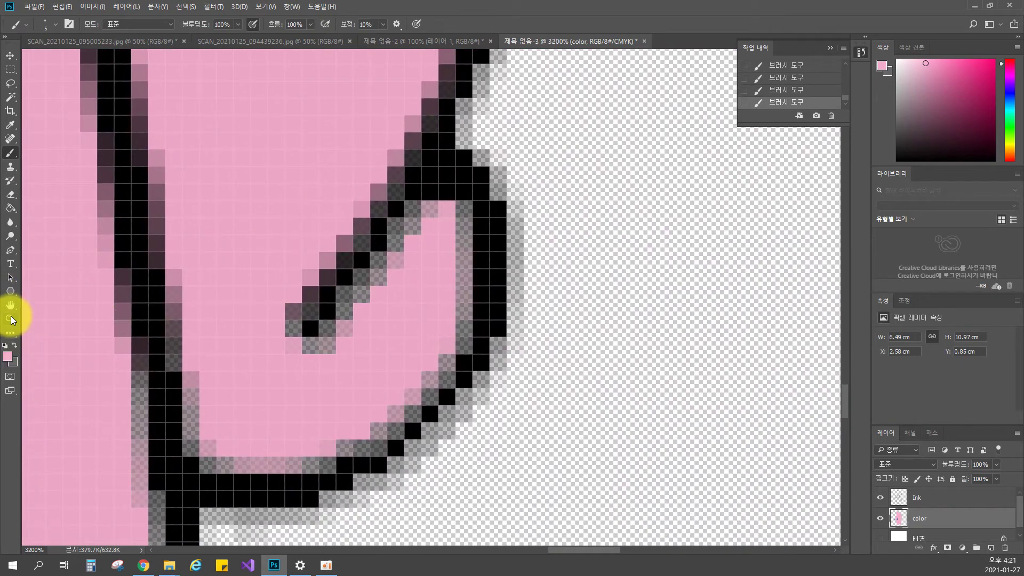
mouse_move(331, 255)
left_mouse_down()
mouse_move(361, 223)
mouse_move(409, 224)
mouse_move(440, 271)
mouse_move(439, 228)
mouse_move(440, 284)
mouse_move(381, 395)
mouse_move(269, 446)
mouse_move(163, 417)
left_mouse_up()
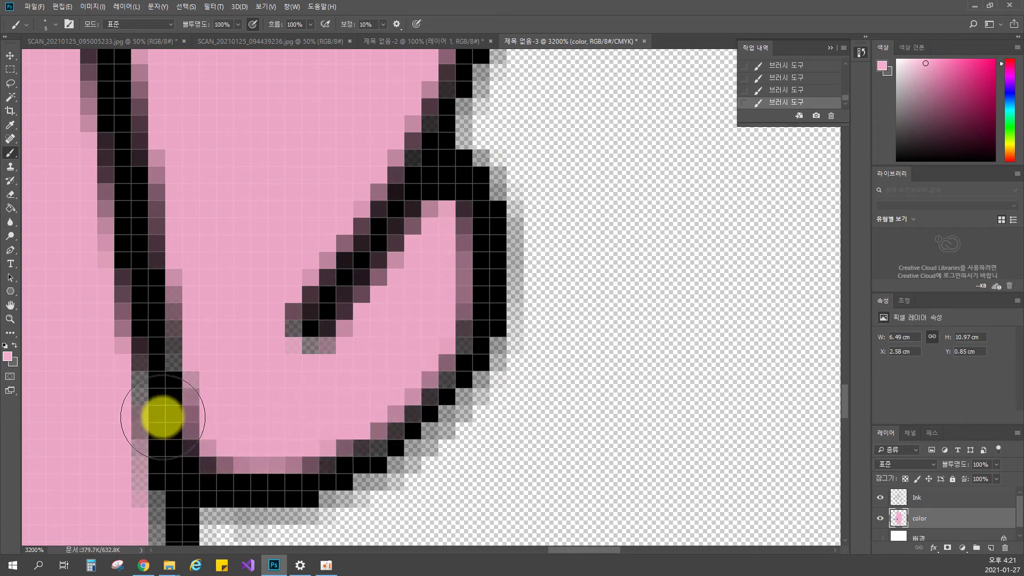
Paint pink along the inner side of the body's right outline from the lowered hand down to the foot
scroll(161, 216, "down", 2)
mouse_move(136, 229)
left_mouse_down()
mouse_move(139, 279)
mouse_move(287, 268)
left_mouse_up()
mouse_move(199, 313)
left_mouse_down()
mouse_move(358, 153)
mouse_move(357, 172)
mouse_move(348, 134)
mouse_move(331, 240)
mouse_move(336, 113)
mouse_move(353, 255)
mouse_move(354, 158)
mouse_move(360, 298)
left_mouse_up()
mouse_move(356, 334)
left_mouse_down()
mouse_move(331, 125)
mouse_move(347, 91)
left_mouse_up()
mouse_move(347, 91)
left_mouse_down()
mouse_move(352, 233)
mouse_move(378, 405)
left_mouse_up()
left_click_drag(377, 405, 358, 218)
mouse_move(372, 161)
left_mouse_down()
mouse_move(398, 234)
mouse_move(383, 369)
left_mouse_up()
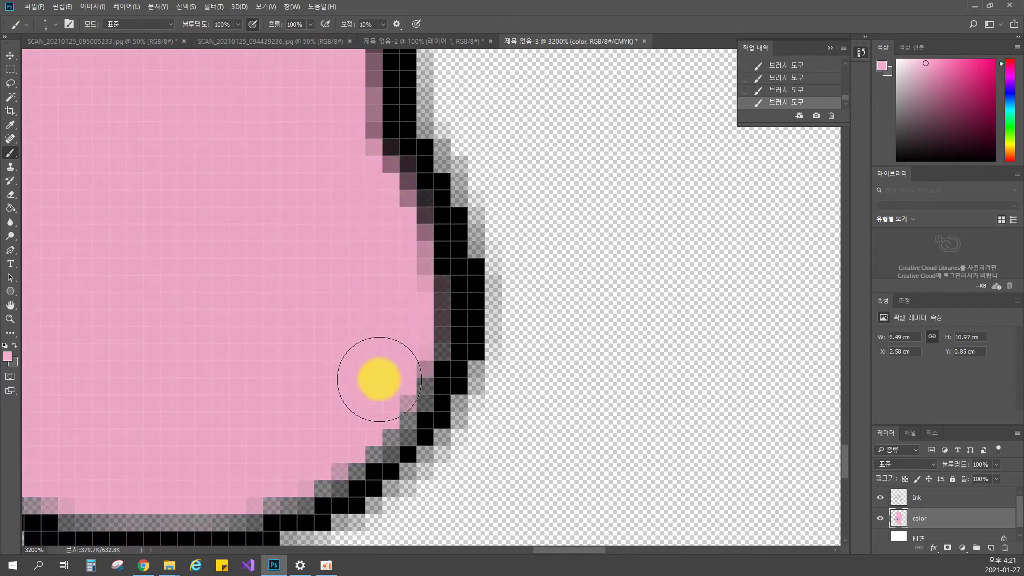
Paint pink beneath the semi-transparent inner edges around the curved sole of the rabbit's right-hand foot
left_click(11, 305)
left_click_drag(356, 201, 574, 192)
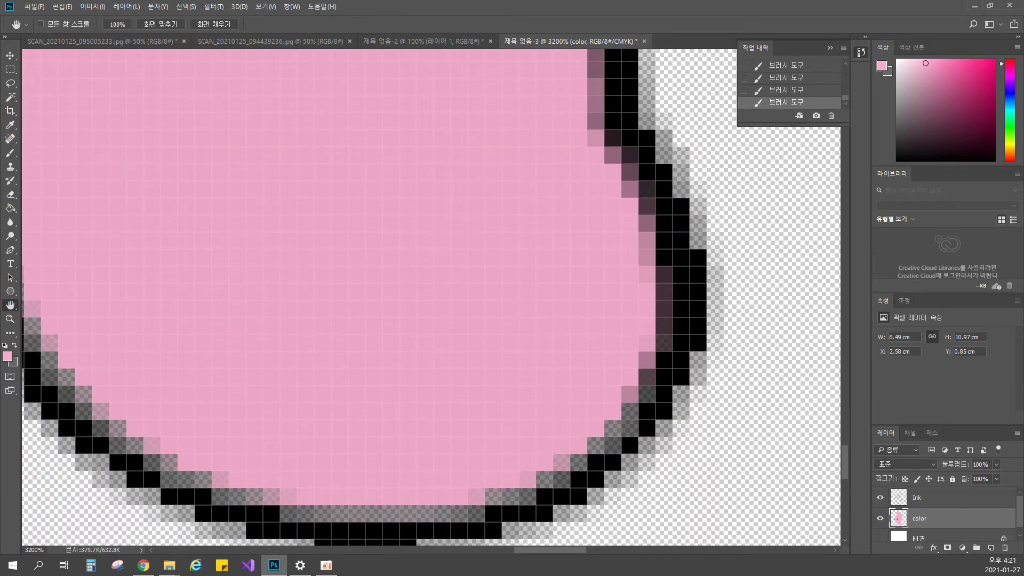
left_click(12, 153)
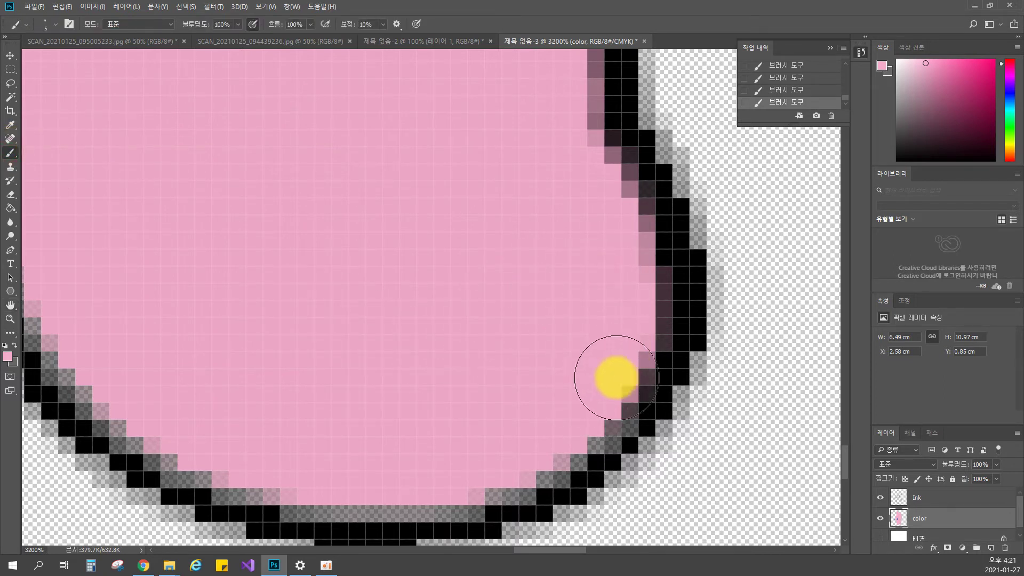
left_click_drag(621, 370, 564, 413)
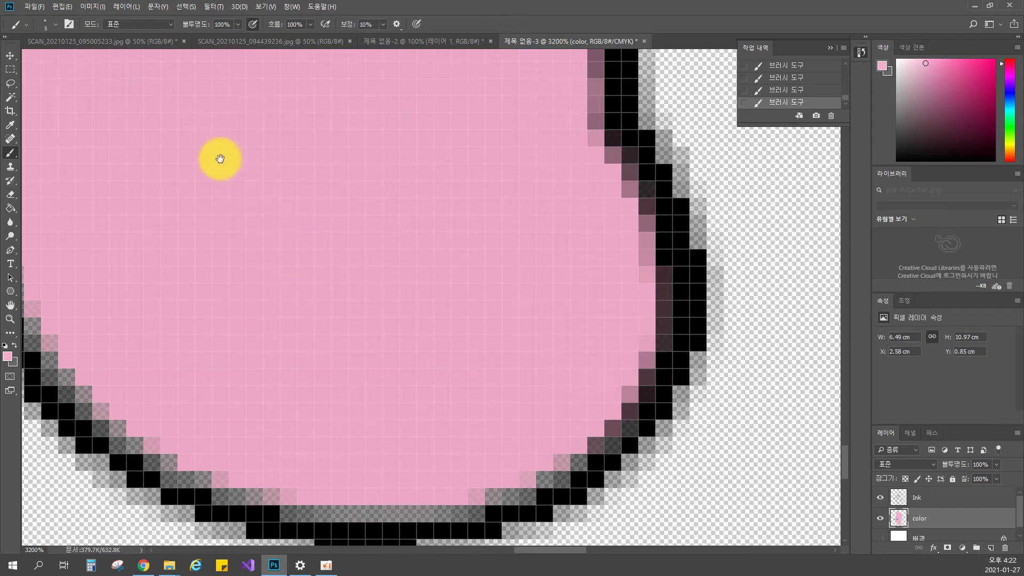
mouse_move(156, 129)
left_mouse_down()
mouse_move(190, 146)
mouse_move(469, 160)
mouse_move(402, 27)
mouse_move(378, 83)
mouse_move(297, 92)
mouse_move(315, 167)
left_mouse_up()
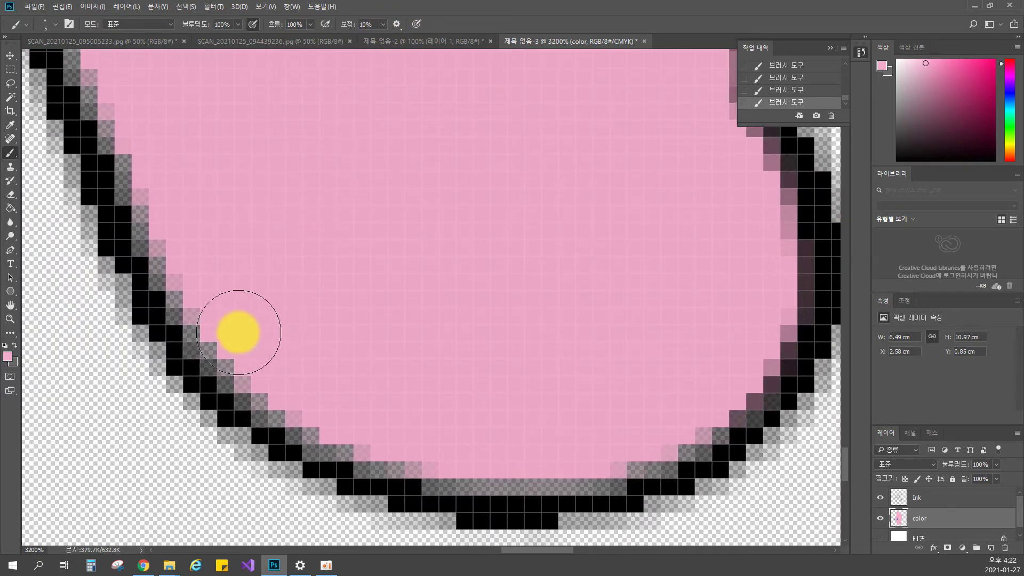
mouse_move(194, 288)
left_mouse_down()
mouse_move(225, 345)
mouse_move(332, 422)
mouse_move(496, 466)
mouse_move(563, 464)
mouse_move(666, 435)
mouse_move(722, 390)
mouse_move(743, 343)
left_mouse_up()
mouse_move(213, 211)
left_mouse_down()
mouse_move(281, 315)
mouse_move(380, 384)
left_mouse_up()
mouse_move(213, 151)
left_mouse_down()
mouse_move(273, 221)
mouse_move(344, 355)
mouse_move(297, 280)
mouse_move(351, 408)
mouse_move(388, 462)
left_mouse_up()
left_click_drag(434, 377, 480, 213)
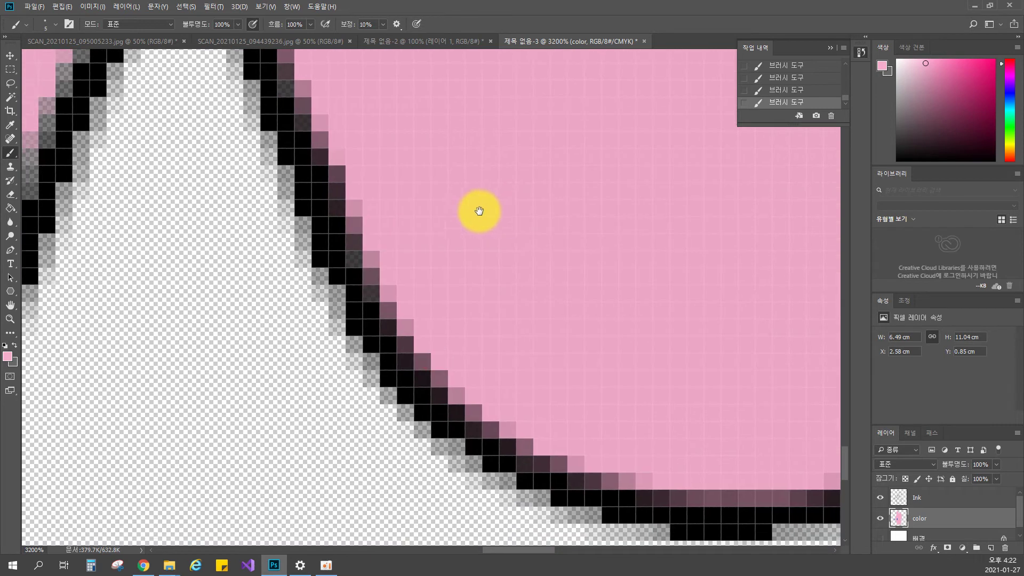
Paint pink beneath the edges of both inner leg outlines and around the peak where the legs meet
left_click_drag(366, 216, 416, 308)
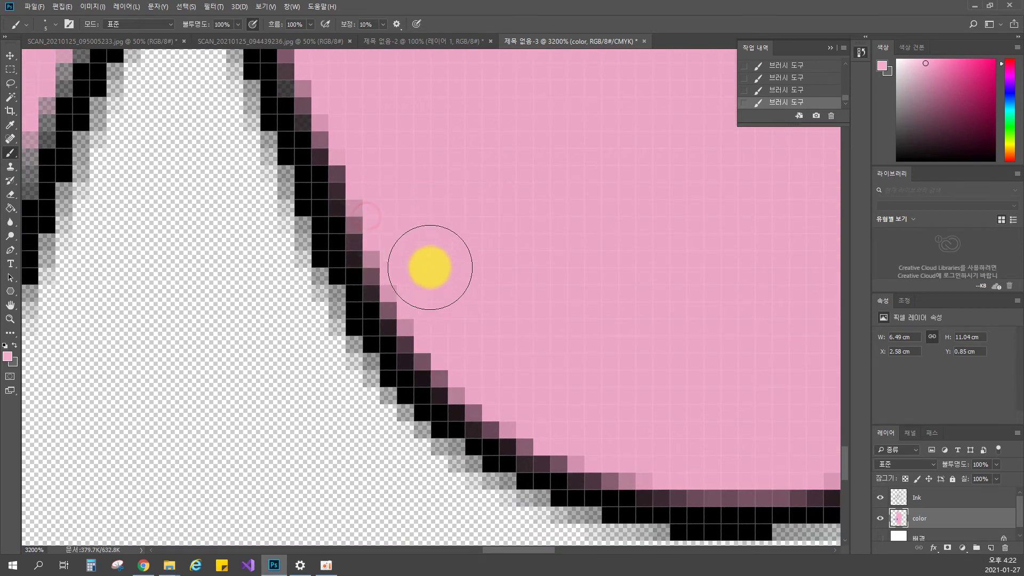
left_click_drag(418, 197, 513, 391)
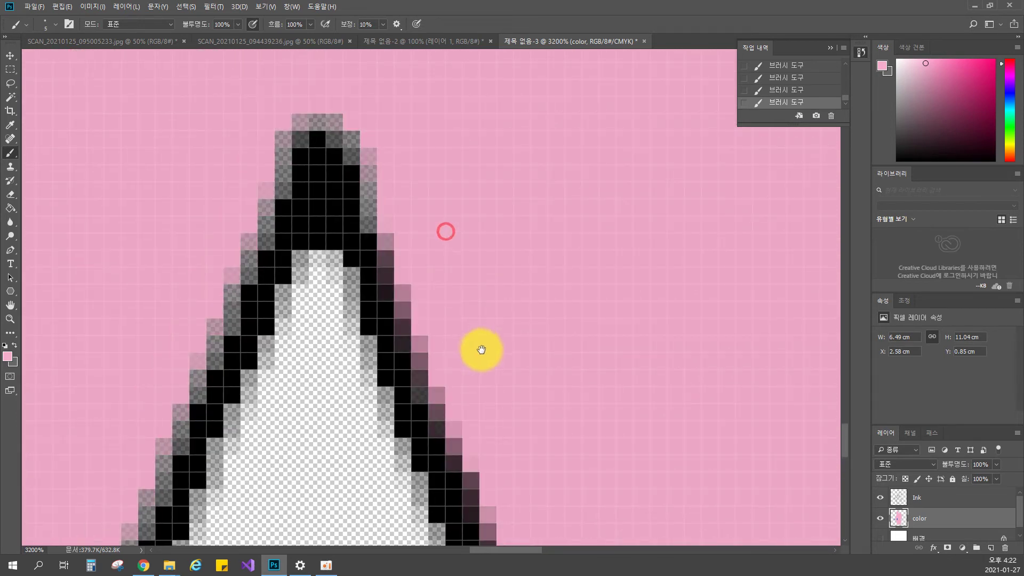
left_click_drag(376, 210, 305, 271)
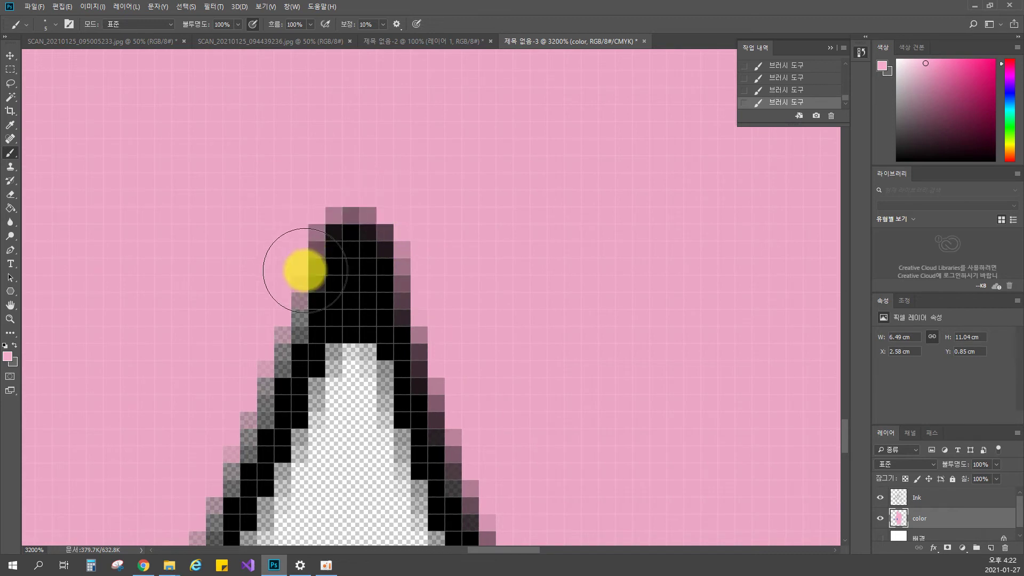
left_click_drag(250, 287, 366, 142)
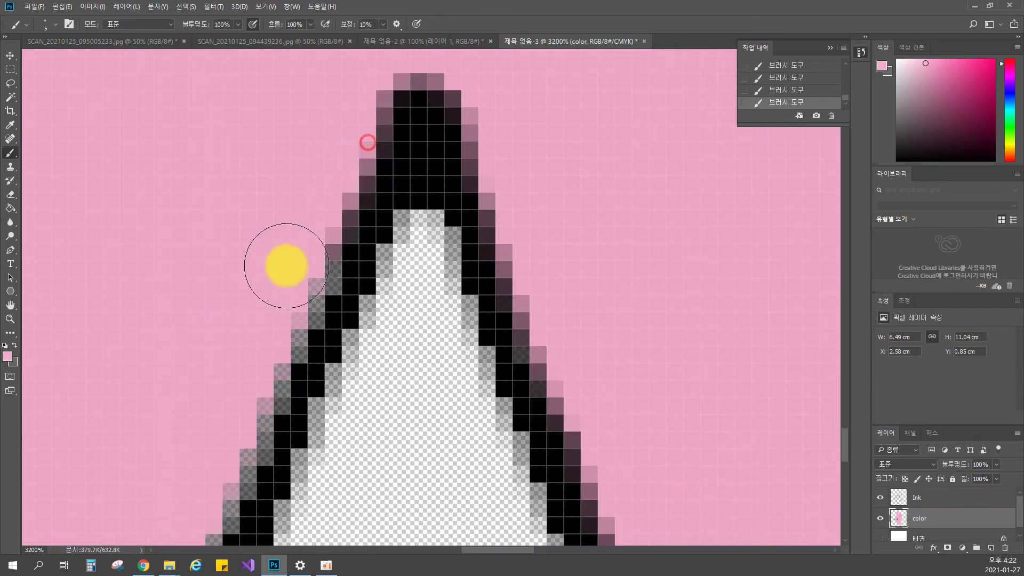
left_click_drag(265, 345, 308, 222)
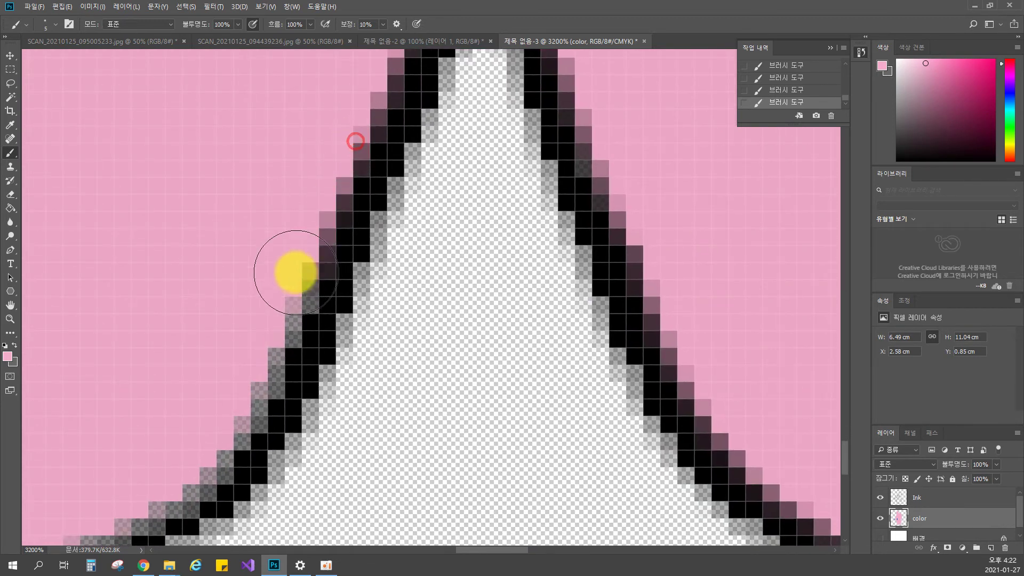
left_click_drag(219, 373, 302, 262)
left_click_drag(210, 309, 453, 258)
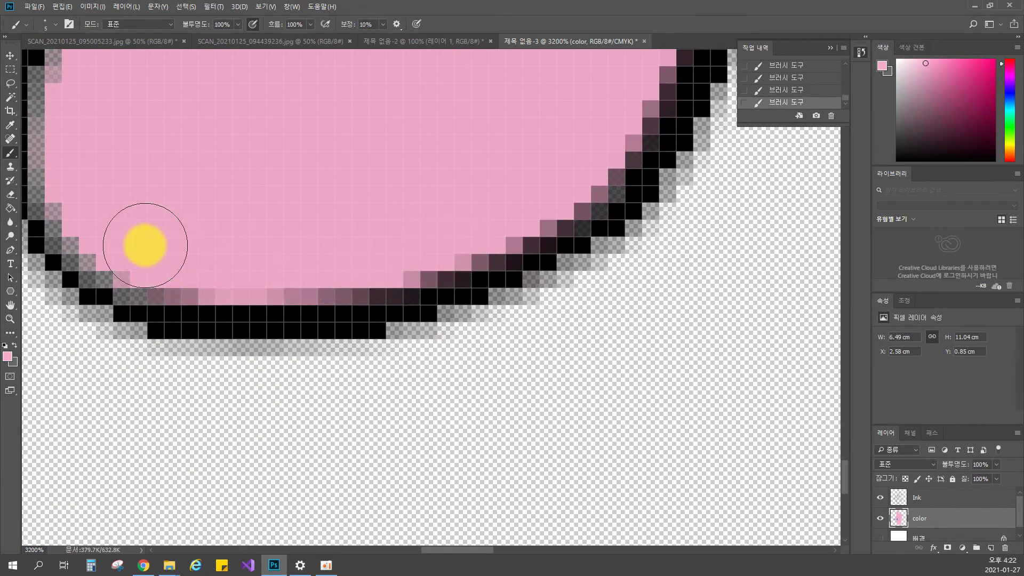
Paint pink beneath the inner edges of the left-hand foot and up the start of the body's left outline
mouse_move(146, 202)
left_mouse_down()
mouse_move(238, 304)
mouse_move(226, 361)
left_mouse_up()
mouse_move(224, 146)
left_mouse_down()
mouse_move(221, 268)
mouse_move(171, 370)
left_mouse_up()
left_click_drag(306, 155, 306, 384)
left_click_drag(315, 182, 357, 465)
left_click_drag(345, 265, 345, 361)
mouse_move(297, 264)
left_mouse_down()
mouse_move(297, 433)
mouse_move(306, 391)
left_mouse_up()
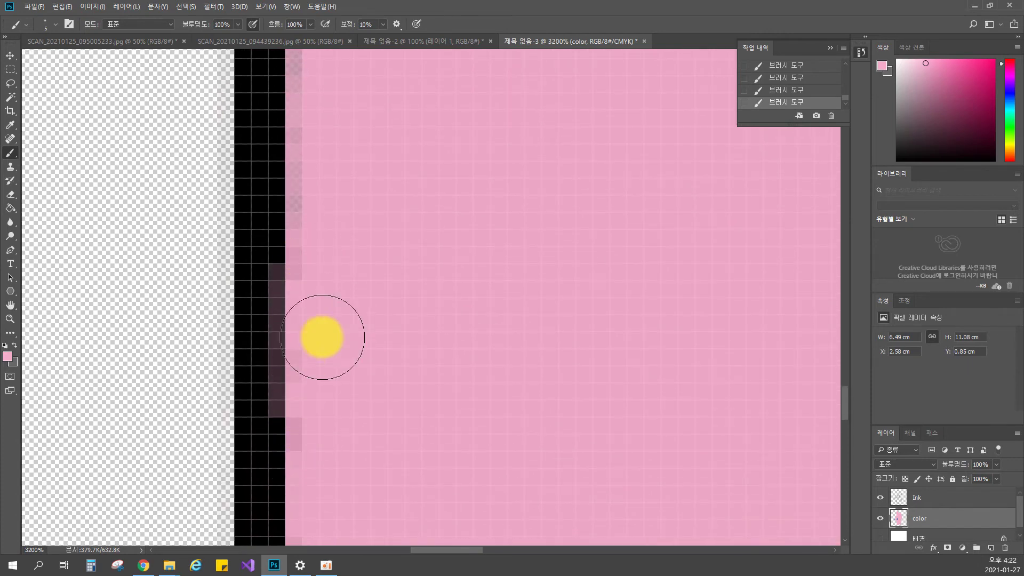
Paint pink along the rest of the body's left outline and the line edges just below the dumbbell
left_click_drag(335, 198, 335, 452)
left_click_drag(360, 204, 380, 485)
left_click_drag(384, 322, 395, 389)
left_click_drag(256, 288, 309, 465)
left_click_drag(360, 331, 356, 350)
left_click_drag(328, 290, 311, 412)
left_click_drag(274, 256, 261, 377)
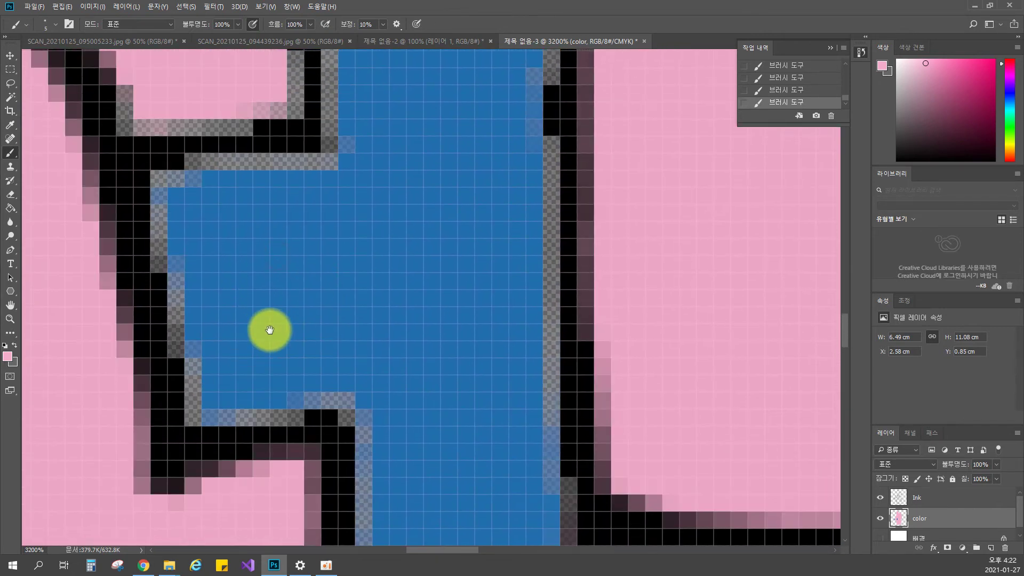
Sample the dumbbell's blue and paint it beneath the inner edges of the dumbbell end beside the face
left_click(327, 272, "alt")
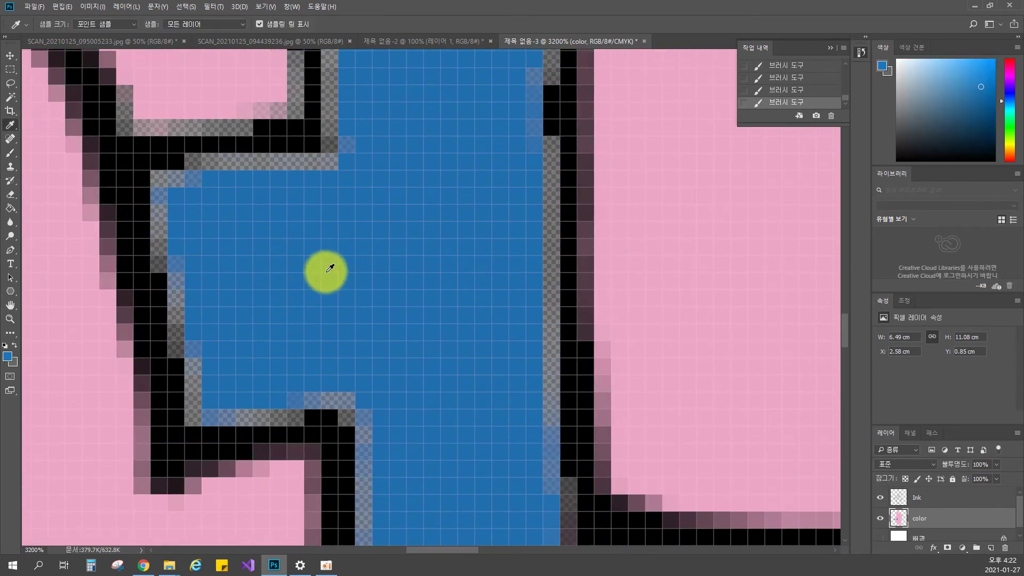
mouse_move(181, 201)
left_mouse_down()
mouse_move(317, 172)
mouse_move(332, 181)
mouse_move(200, 231)
mouse_move(186, 426)
mouse_move(382, 382)
left_mouse_up()
left_click_drag(432, 209, 366, 418)
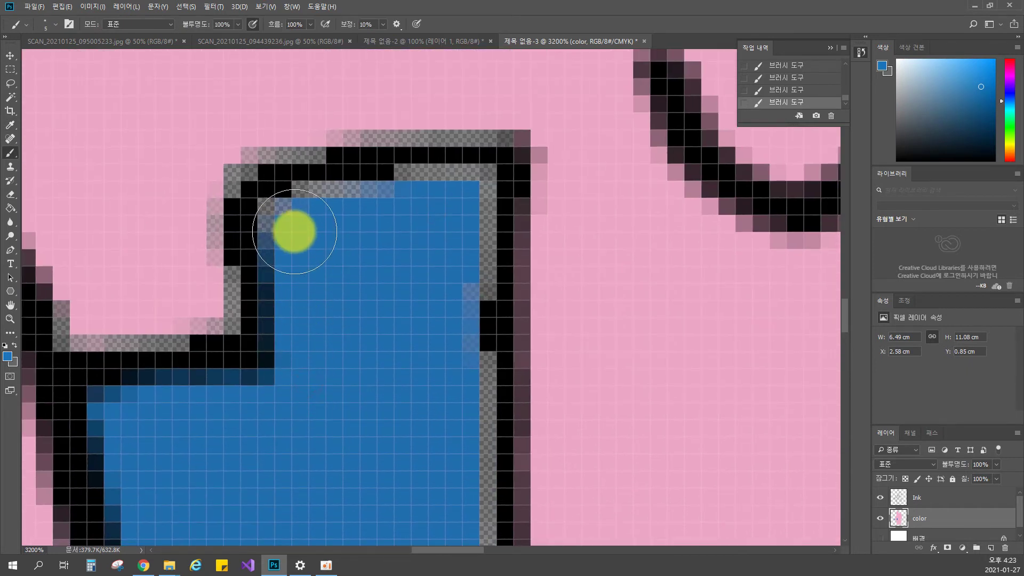
mouse_move(423, 191)
left_mouse_down()
mouse_move(463, 190)
mouse_move(459, 459)
mouse_move(449, 435)
mouse_move(436, 180)
mouse_move(457, 209)
mouse_move(437, 453)
left_mouse_up()
mouse_move(471, 358)
left_mouse_down()
mouse_move(469, 486)
mouse_move(458, 447)
left_mouse_up()
left_click_drag(414, 381, 424, 354)
mouse_move(341, 244)
left_mouse_down()
mouse_move(326, 393)
mouse_move(365, 432)
mouse_move(478, 418)
left_mouse_up()
Paint blue beneath the inner edges of the dumbbell's outer end on the far side of the raised arm
left_click_drag(237, 302, 681, 235)
left_click_drag(317, 249, 370, 410)
mouse_move(482, 269)
left_mouse_down()
mouse_move(457, 393)
mouse_move(574, 395)
mouse_move(584, 236)
mouse_move(375, 234)
left_mouse_up()
left_click_drag(345, 173, 334, 302)
mouse_move(180, 230)
left_mouse_down()
mouse_move(345, 197)
mouse_move(357, 361)
left_mouse_up()
mouse_move(172, 243)
left_mouse_down()
mouse_move(178, 423)
mouse_move(191, 475)
left_mouse_up()
mouse_move(281, 418)
left_mouse_down()
mouse_move(290, 169)
mouse_move(240, 290)
mouse_move(249, 470)
mouse_move(377, 472)
mouse_move(457, 450)
mouse_move(485, 281)
mouse_move(585, 256)
mouse_move(201, 379)
left_mouse_up()
left_click_drag(600, 260, 240, 286)
left_click_drag(661, 234, 298, 245)
left_click_drag(347, 241, 466, 348)
Sample the body pink, reduce the Brush to 1 pixel and paint beneath the dumbbell outline's outer edges against the face
key("i")
left_click(263, 142)
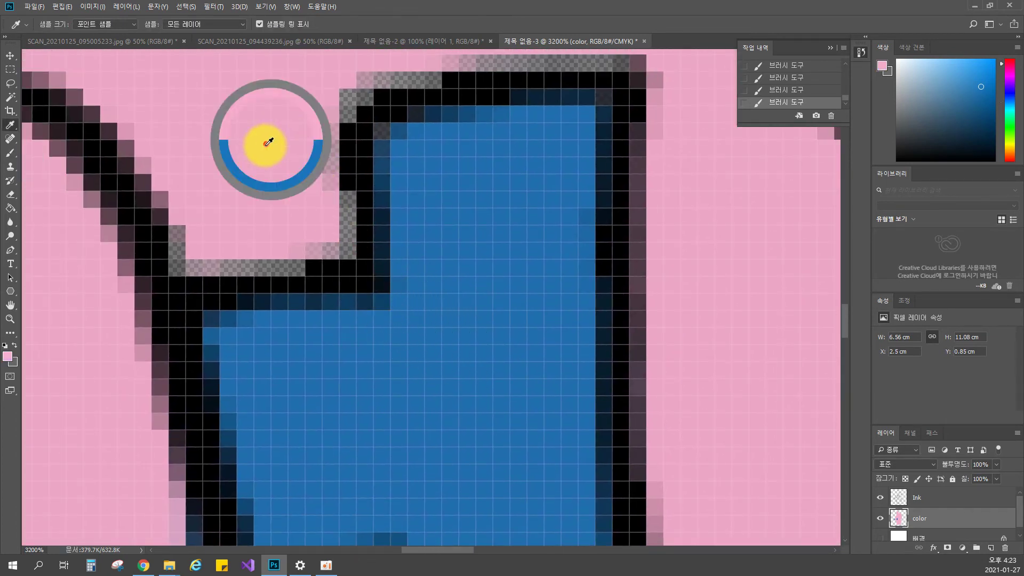
key("b")
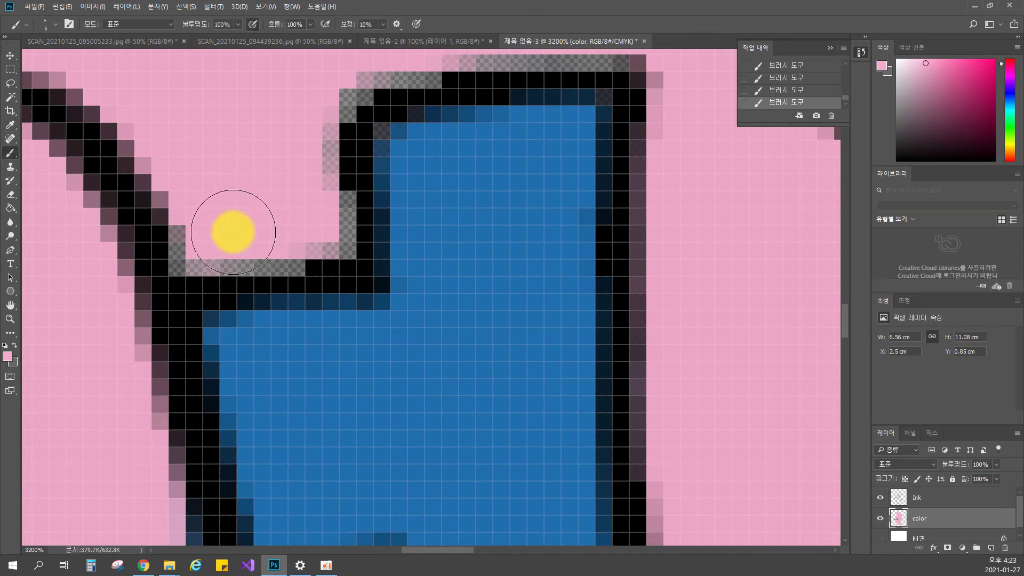
key("bracketleft")
key("bracketleft")
key("bracketleft")
key("bracketleft")
left_click_drag(159, 214, 159, 280)
mouse_move(183, 231)
left_mouse_down()
mouse_move(283, 274)
mouse_move(329, 260)
mouse_move(340, 208)
left_mouse_up()
mouse_move(347, 116)
left_mouse_down()
mouse_move(326, 201)
mouse_move(381, 159)
left_mouse_up()
mouse_move(318, 198)
left_mouse_down()
mouse_move(373, 157)
mouse_move(677, 135)
mouse_move(660, 156)
left_mouse_up()
left_click_drag(601, 147, 628, 167)
left_click_drag(487, 159, 616, 122)
mouse_move(320, 328)
left_mouse_down()
mouse_move(402, 215)
mouse_move(240, 290)
mouse_move(325, 297)
mouse_move(288, 247)
left_mouse_up()
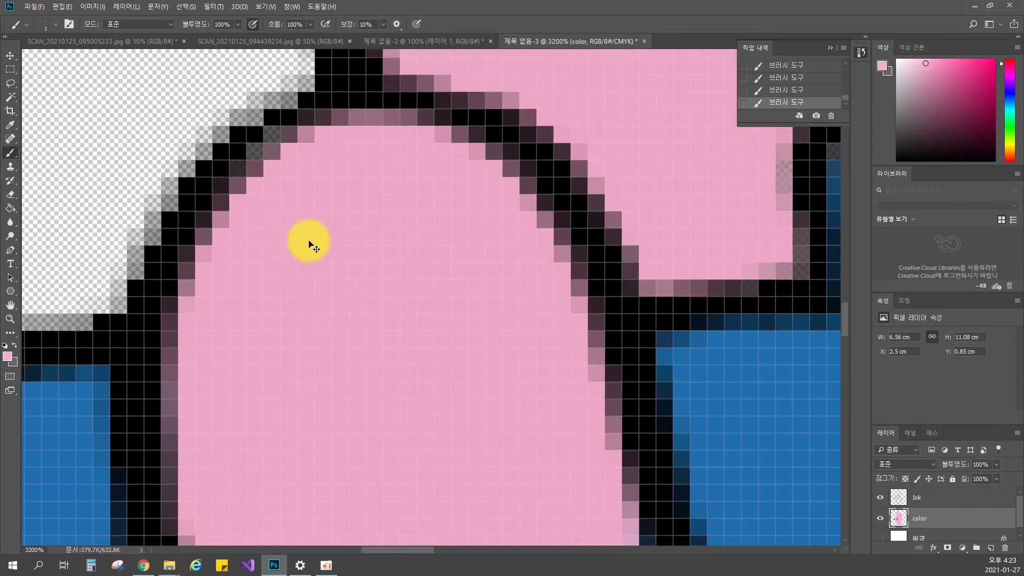
On the Ink layer, erase the corners of the thick slanted eyebrow's inner end to round it off
scroll(309, 242, "down", 6)
left_click_drag(349, 240, 160, 325)
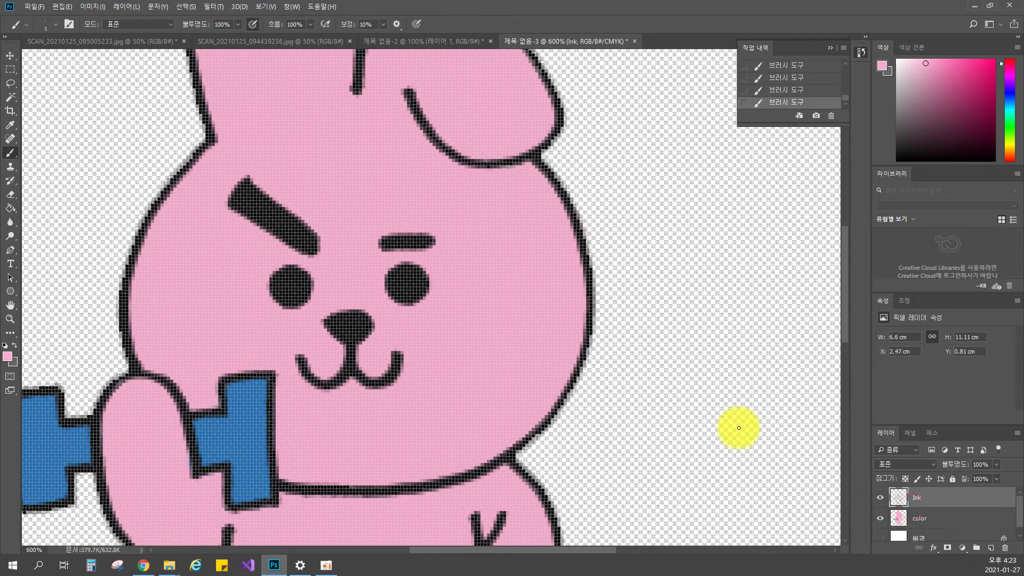
scroll(320, 183, "up", 5)
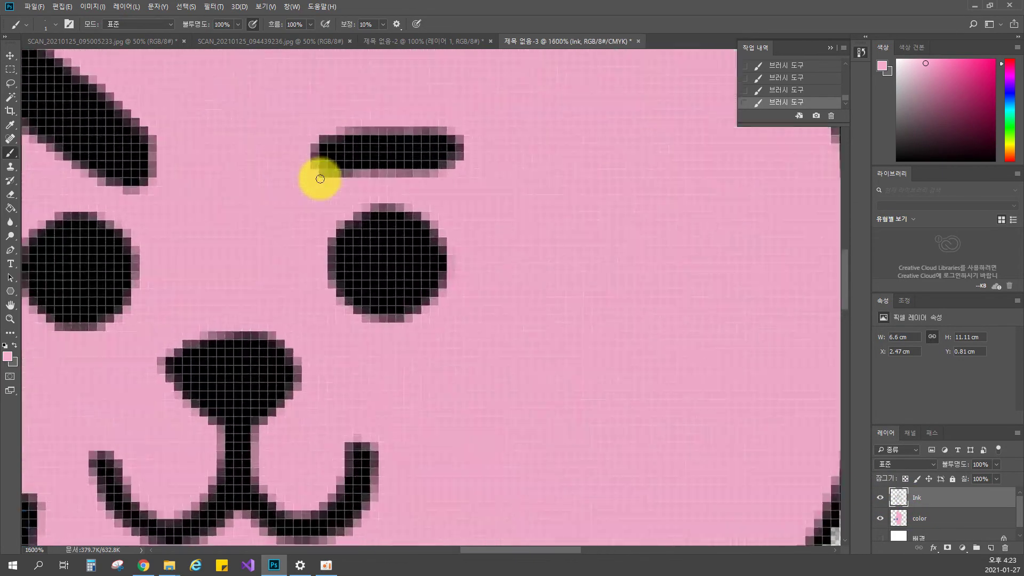
left_click_drag(206, 231, 325, 332)
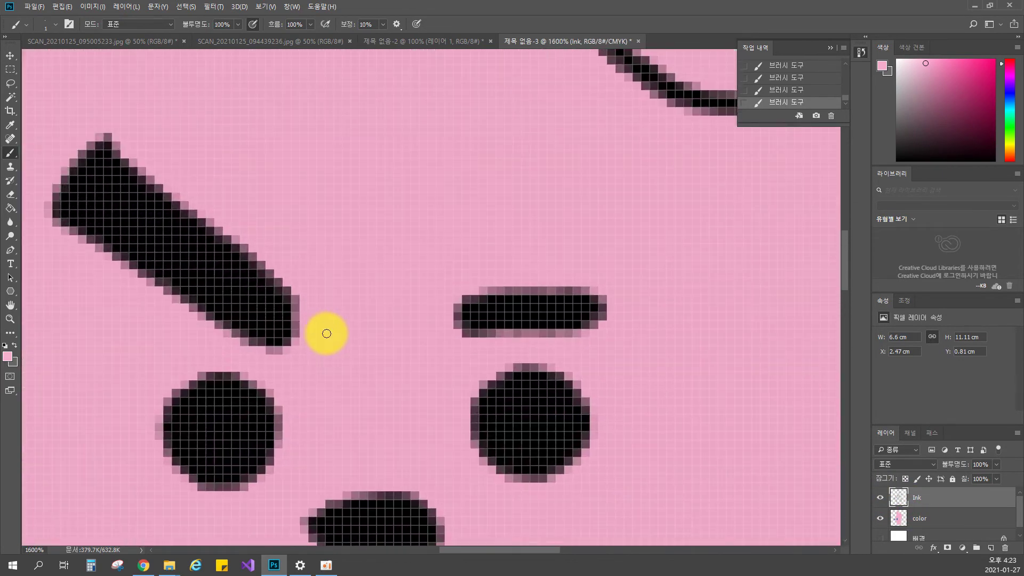
key("e")
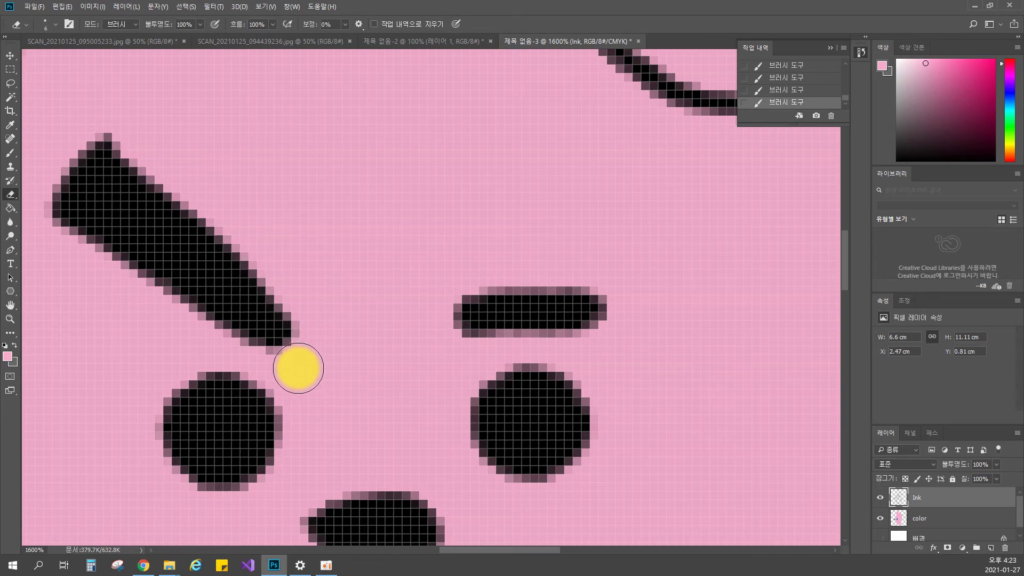
left_click(315, 308)
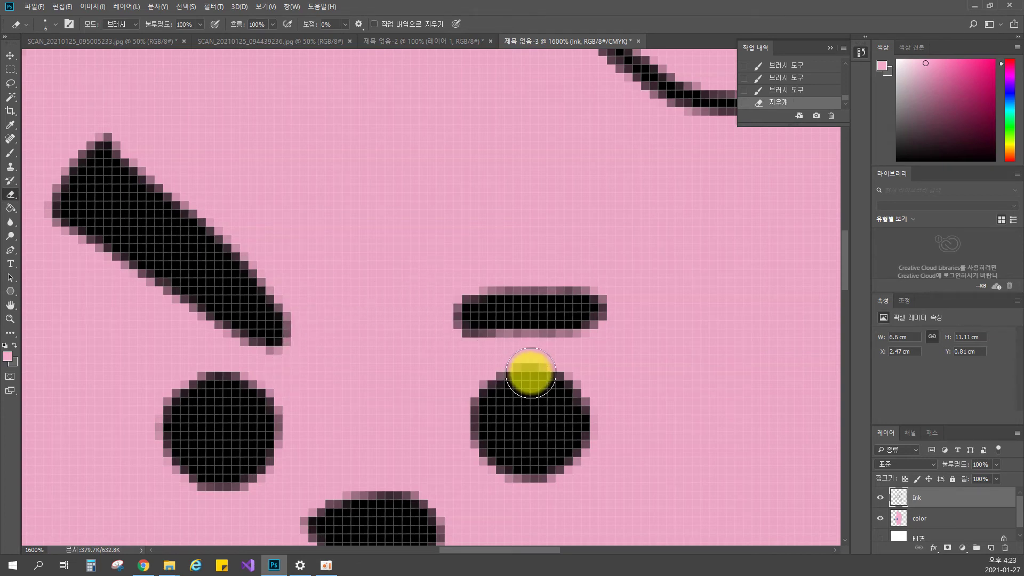
On the Ink layer, erase the pointed corner of the thick slanted eyebrow's outer end and smooth its upper edge
key("ctrl+0")
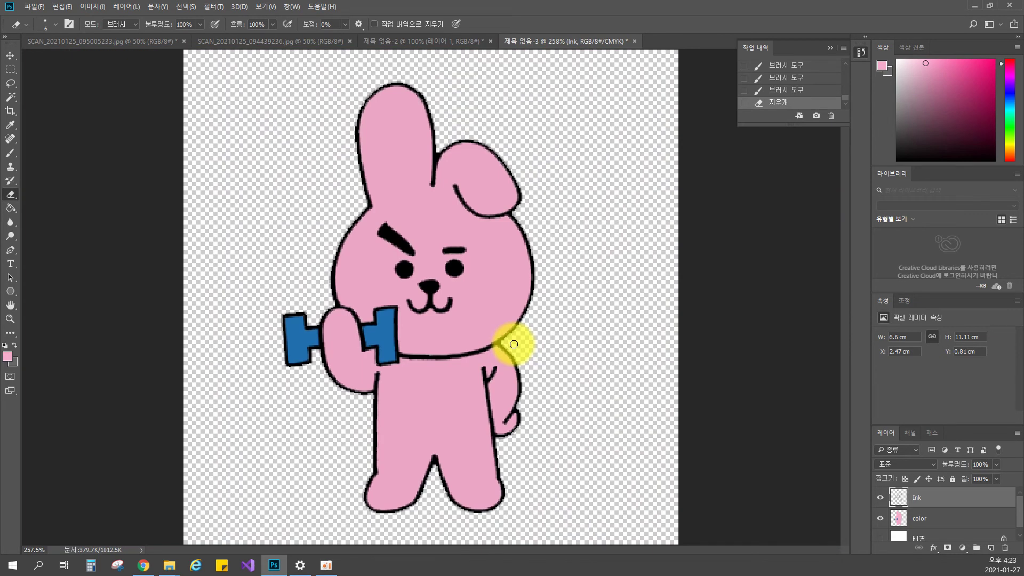
key("z")
left_click(395, 212)
left_click(359, 228)
left_click(379, 219)
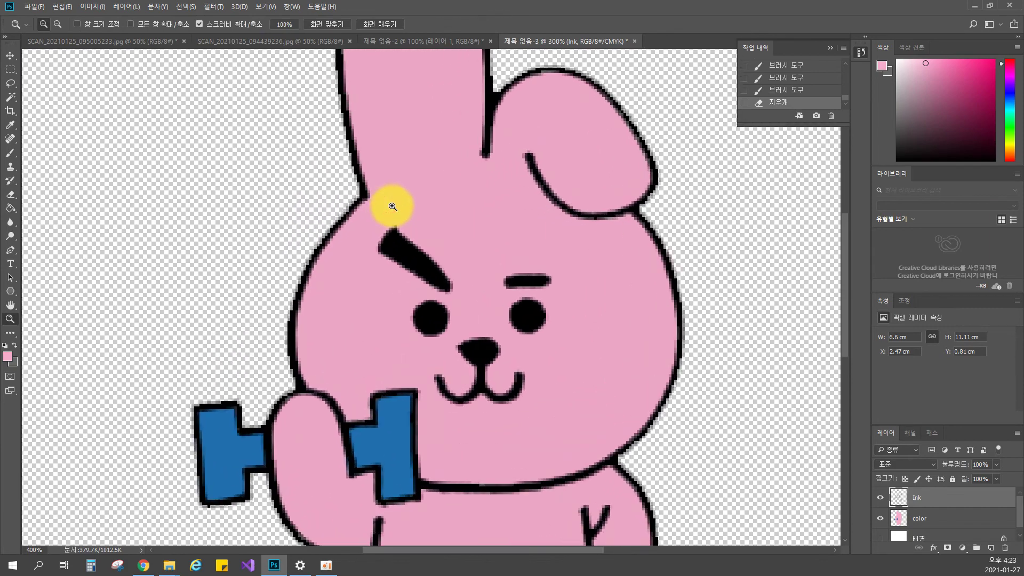
left_click(393, 209)
left_click(396, 216)
left_click(401, 230)
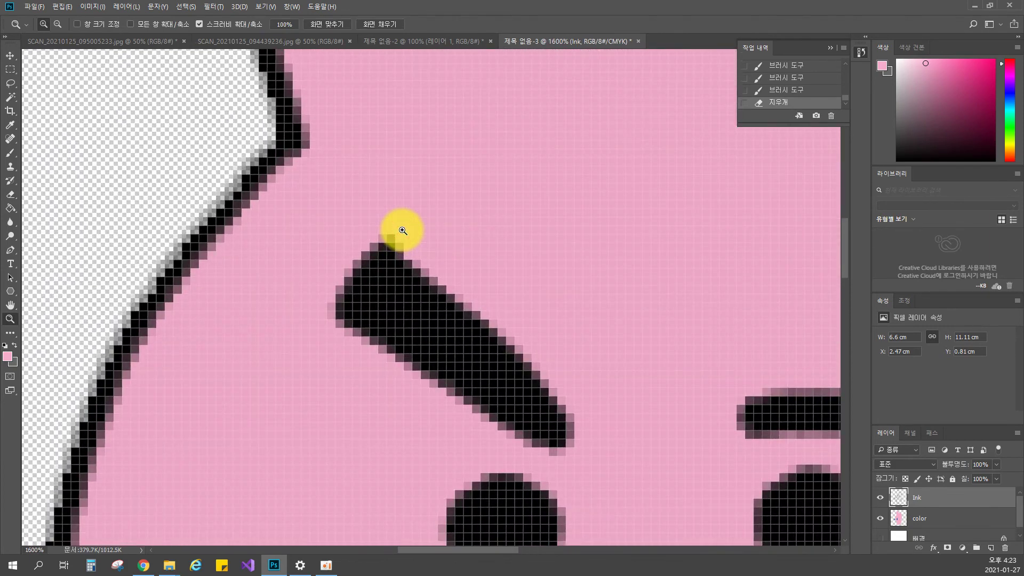
key("e")
mouse_move(405, 226)
left_mouse_down()
mouse_move(581, 384)
mouse_move(586, 373)
left_mouse_up()
key("ctrl+0")
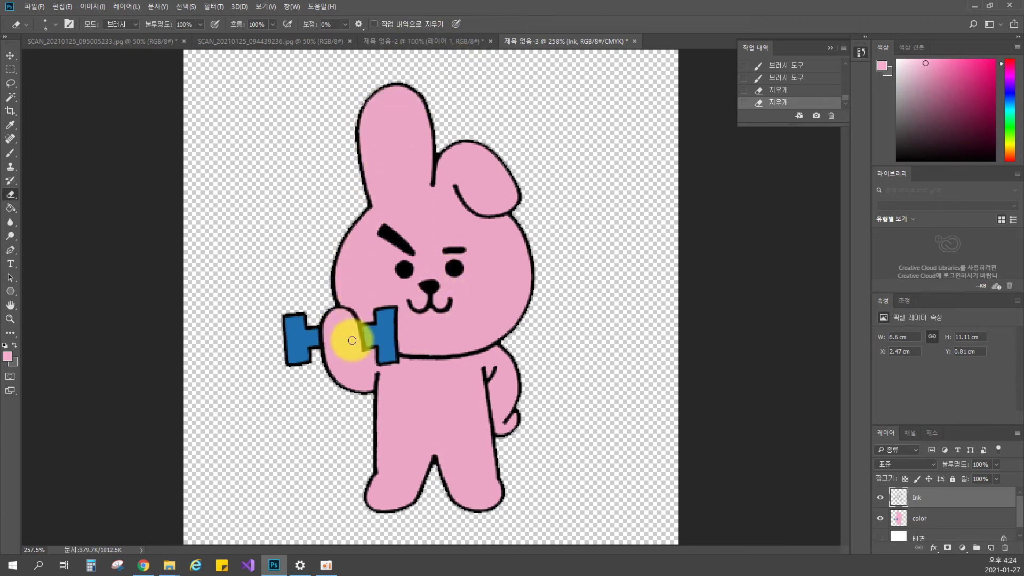
Check the cream areas in the coloured reference rabbit and create a new path in the line art document
left_click(402, 37)
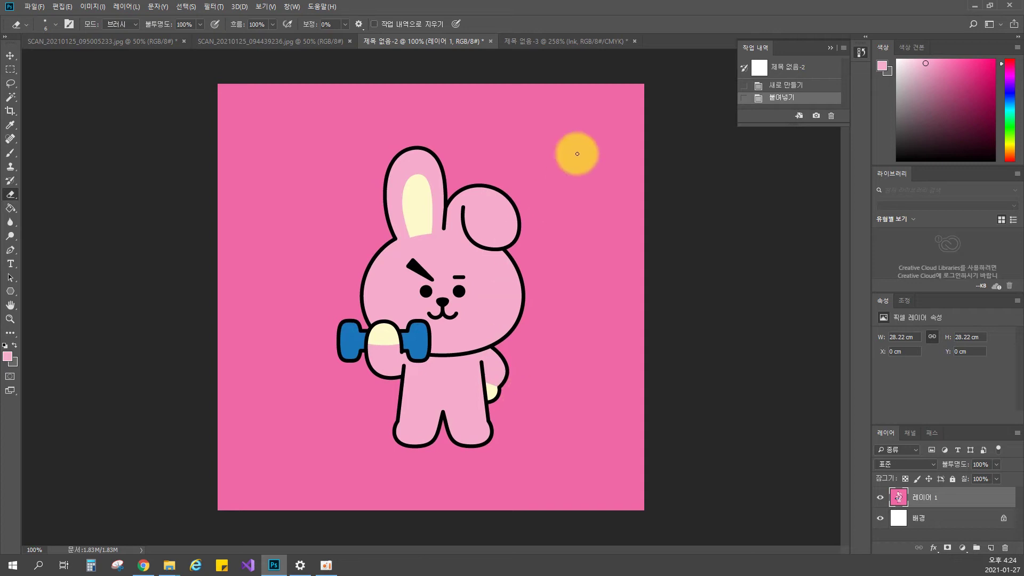
left_click(507, 47)
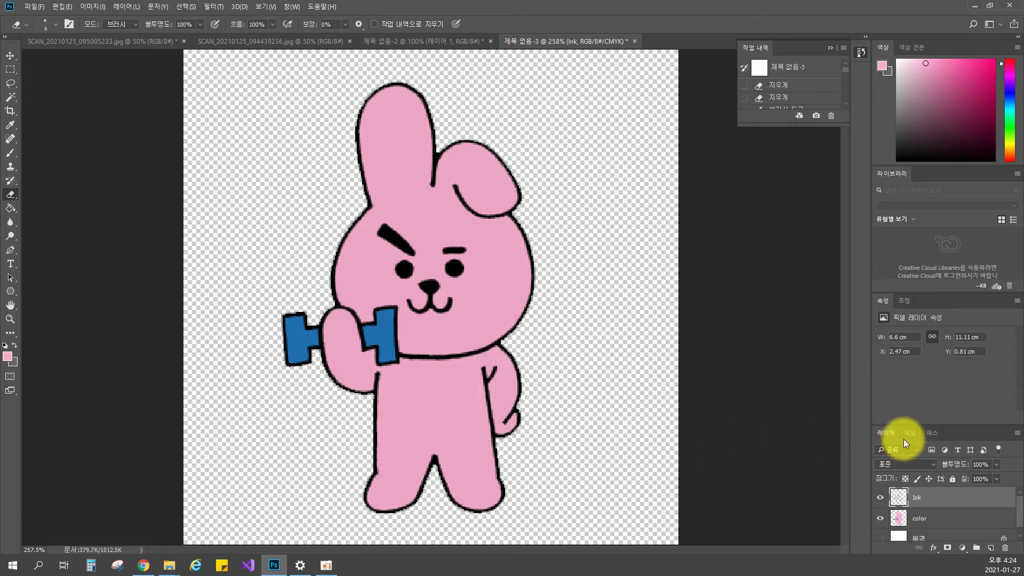
left_click(932, 433)
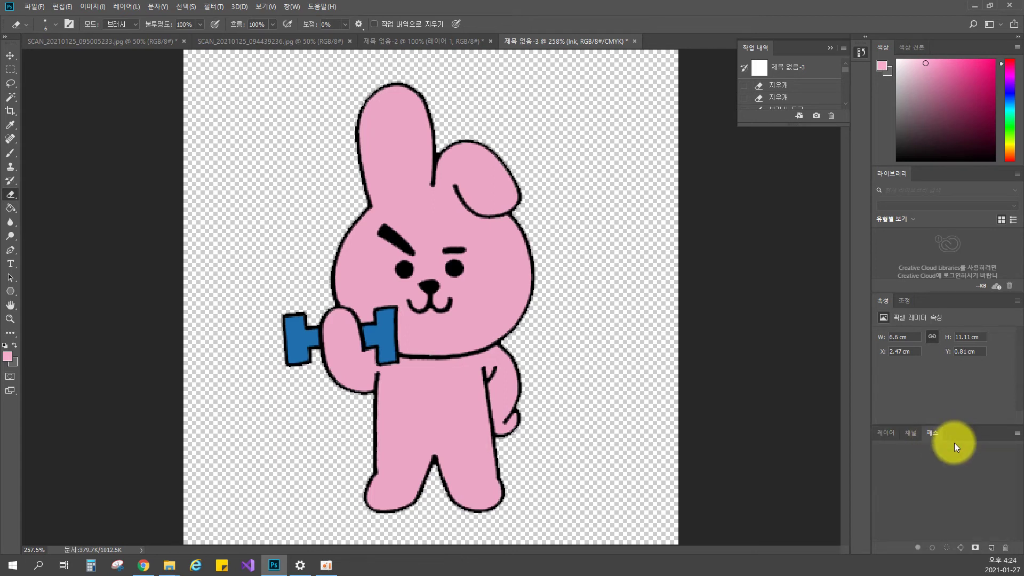
left_click(990, 549)
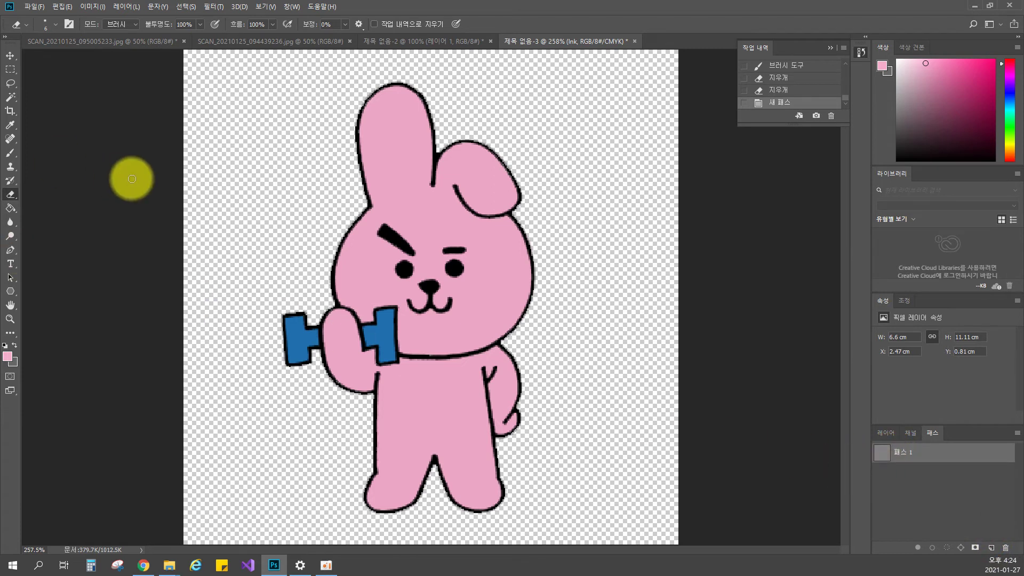
With the Pen tool, draw the curved base edge of the inner-ear shape across the bottom of the upright ear
left_click(11, 250)
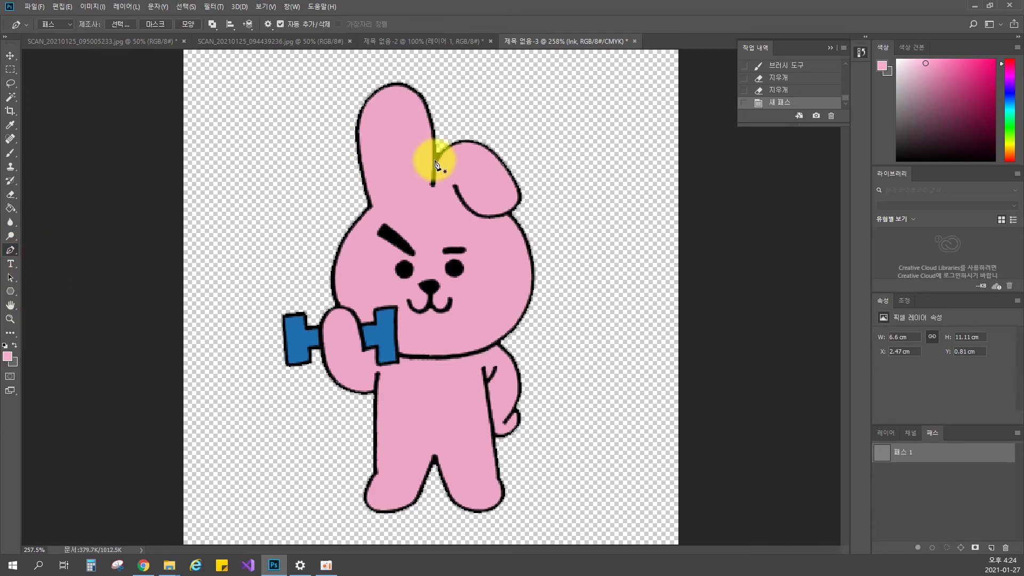
scroll(449, 168, "up", 5)
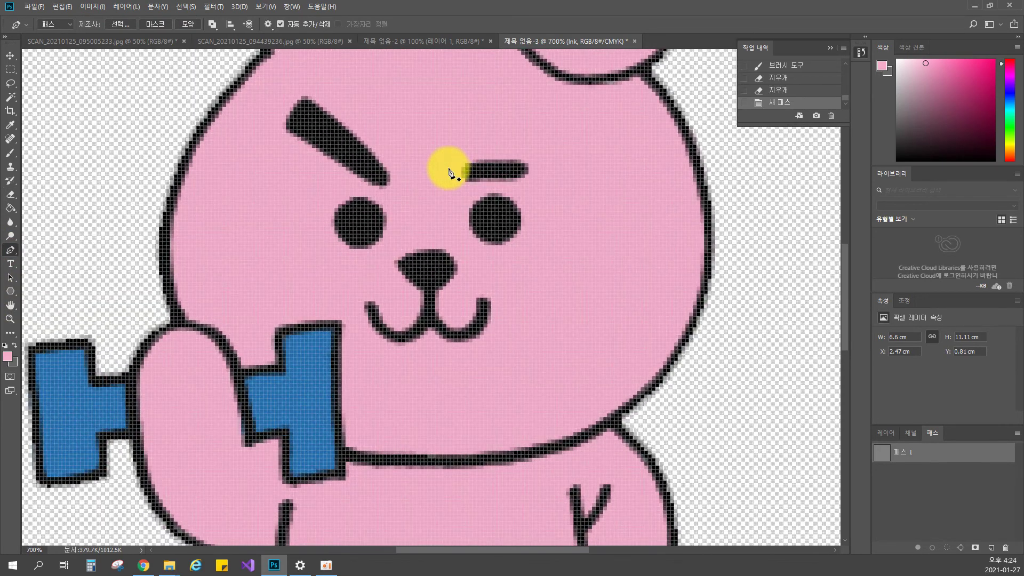
left_click_drag(386, 114, 390, 414)
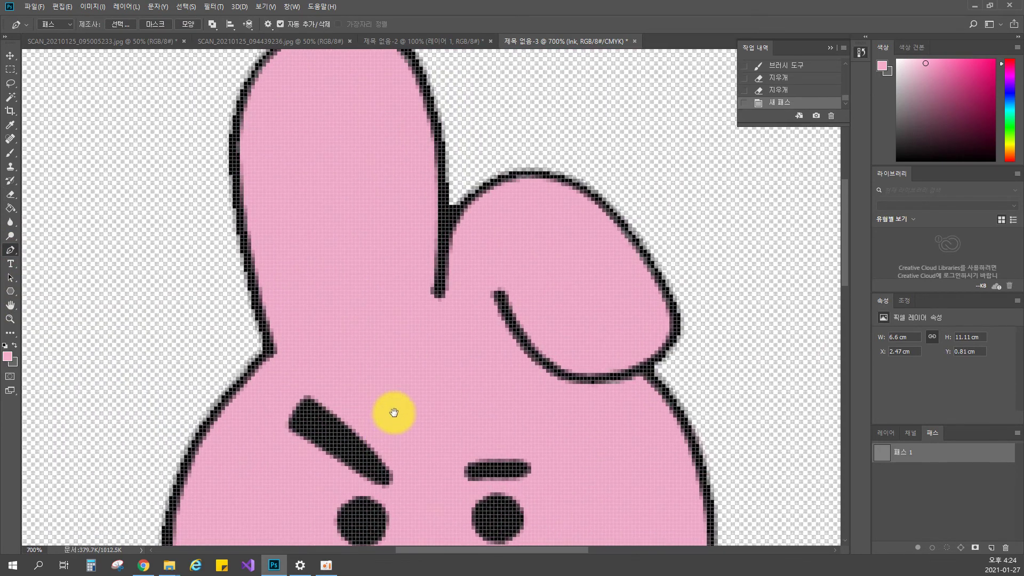
scroll(435, 290, "up", 1)
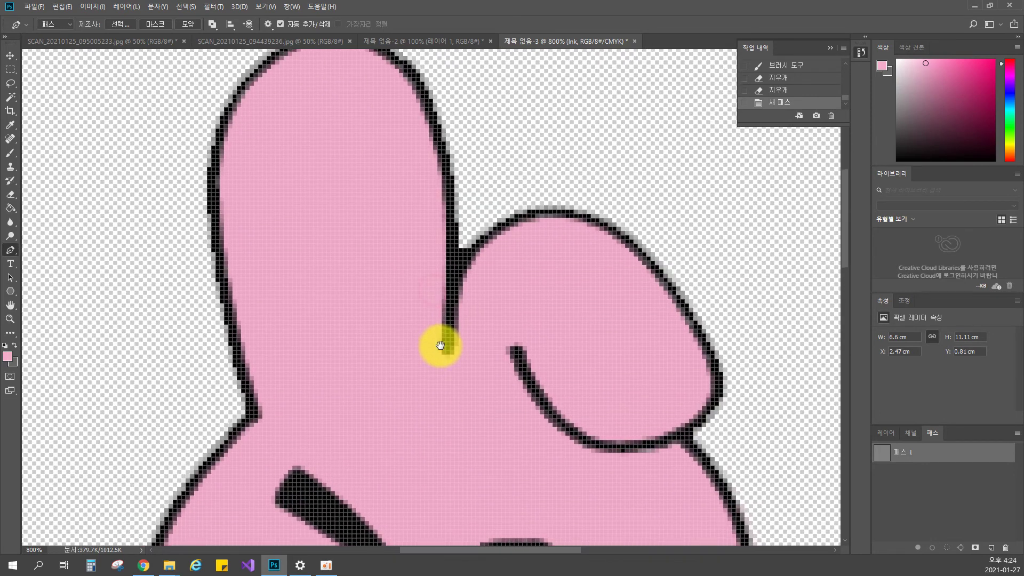
left_click(305, 393)
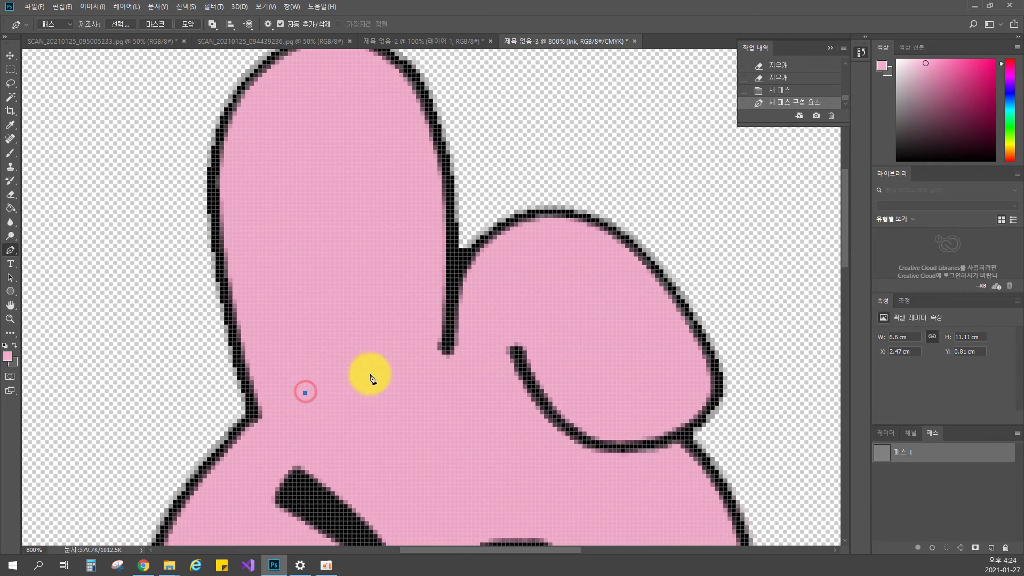
left_click_drag(407, 358, 465, 355)
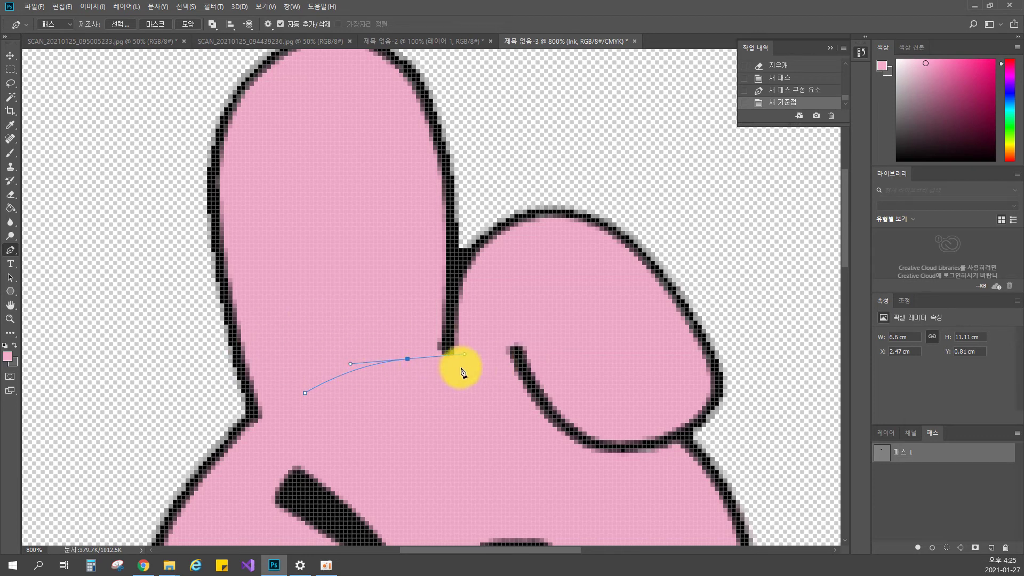
left_click(382, 214)
left_click_drag(335, 195, 296, 207)
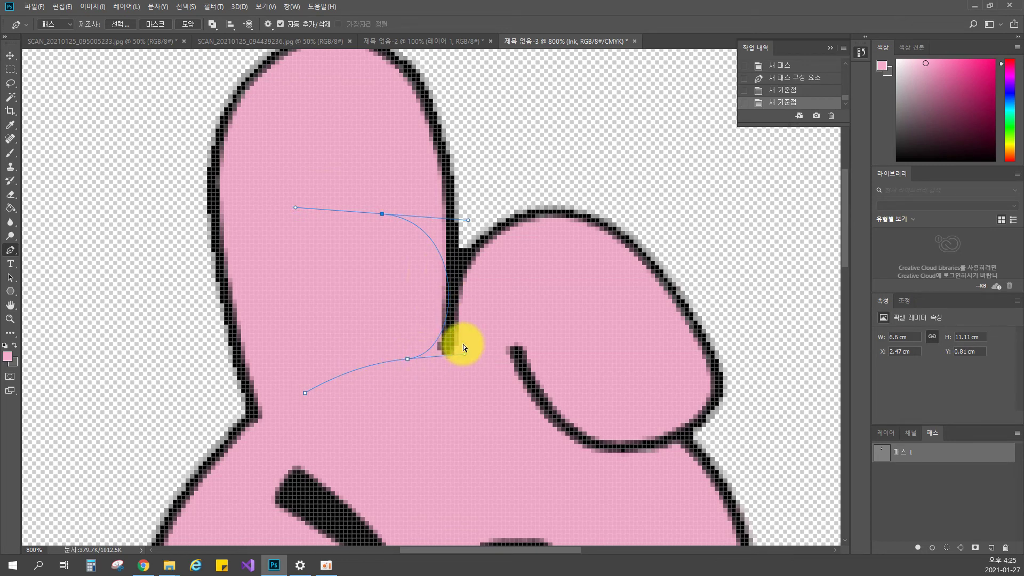
key("ctrl+z")
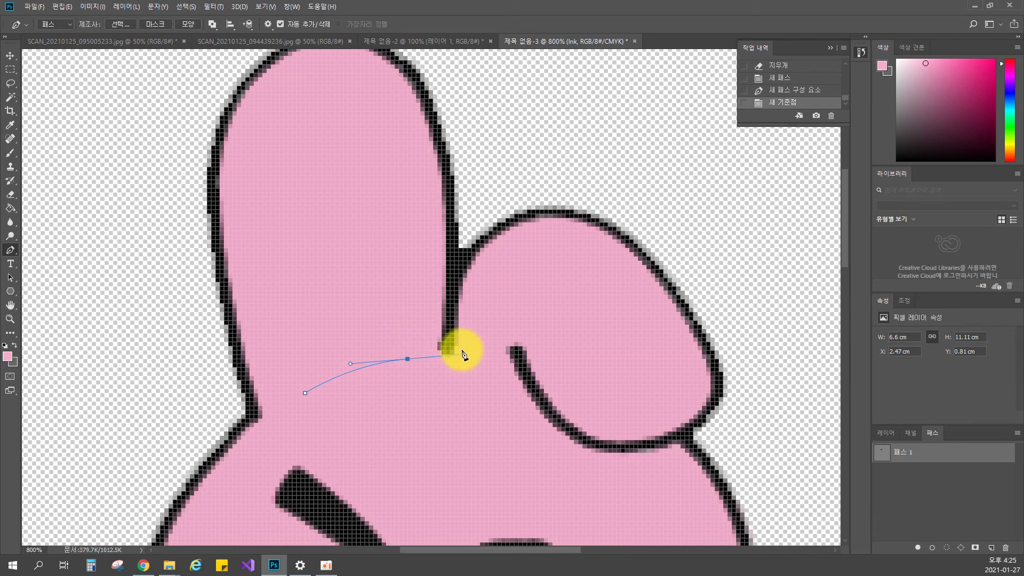
Make the second anchor a corner and close the inner-ear path with a rounded top inside the upright ear
left_click(407, 359)
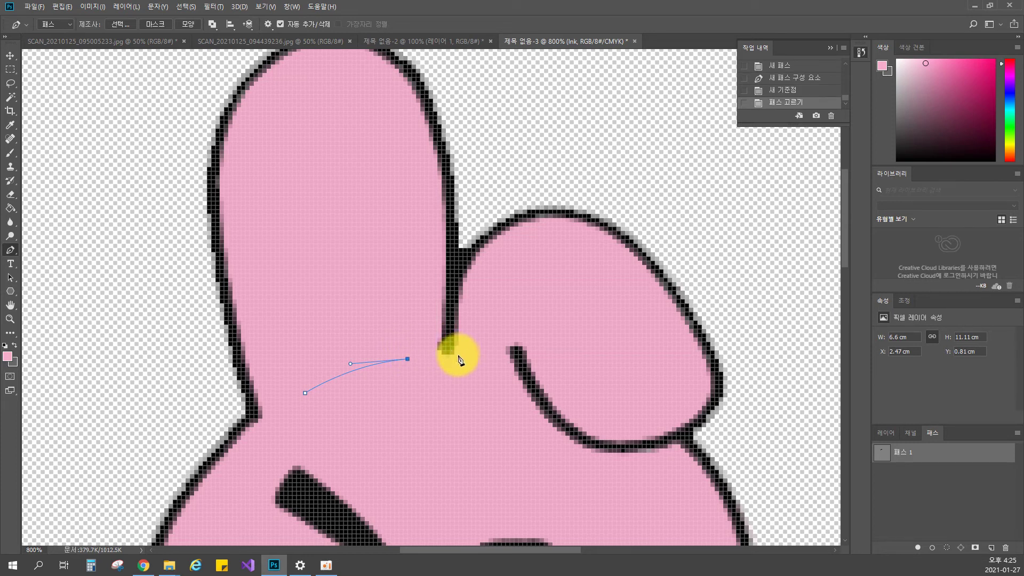
left_click_drag(313, 158, 222, 162)
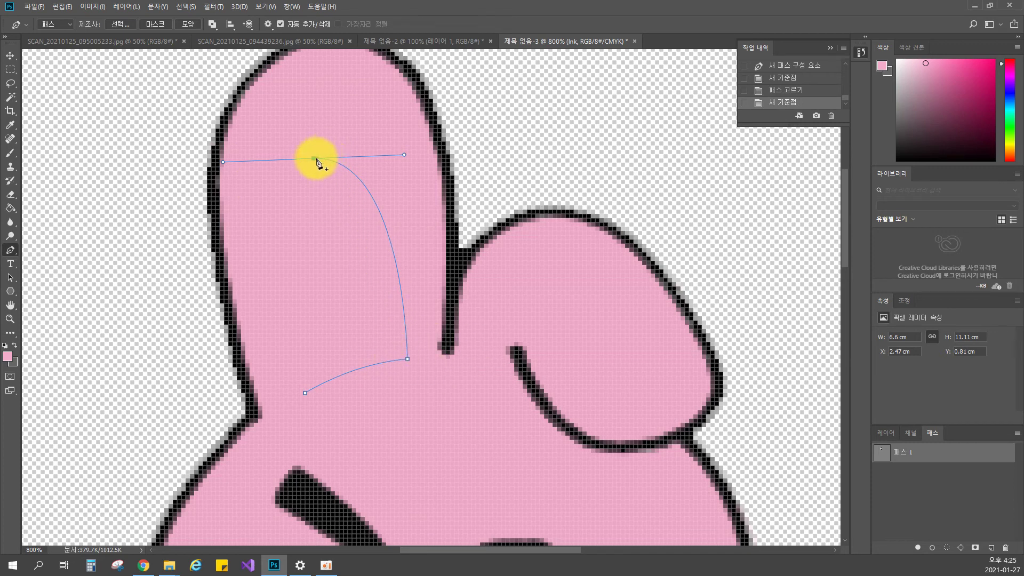
left_click_drag(306, 395, 327, 448)
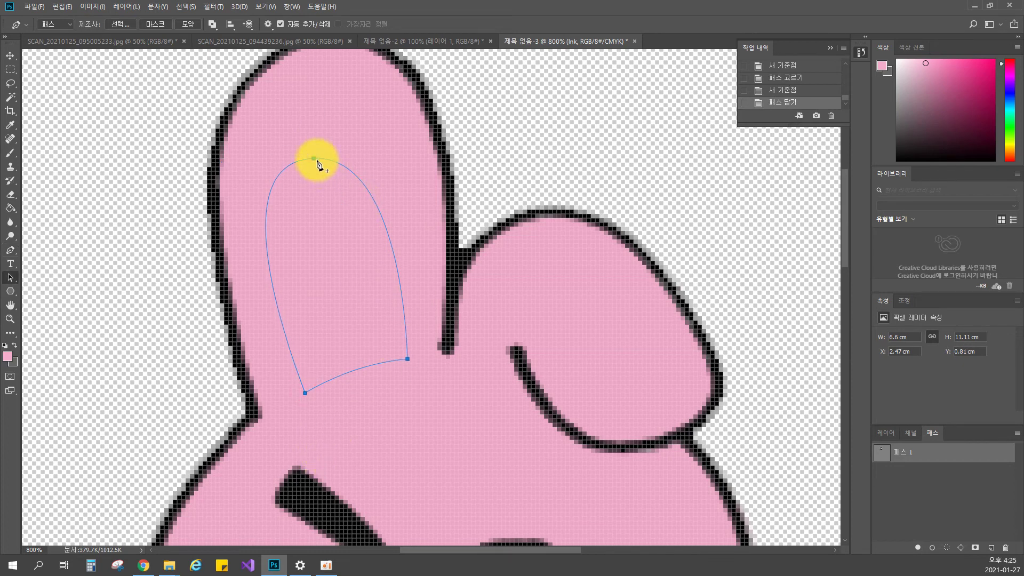
key("a")
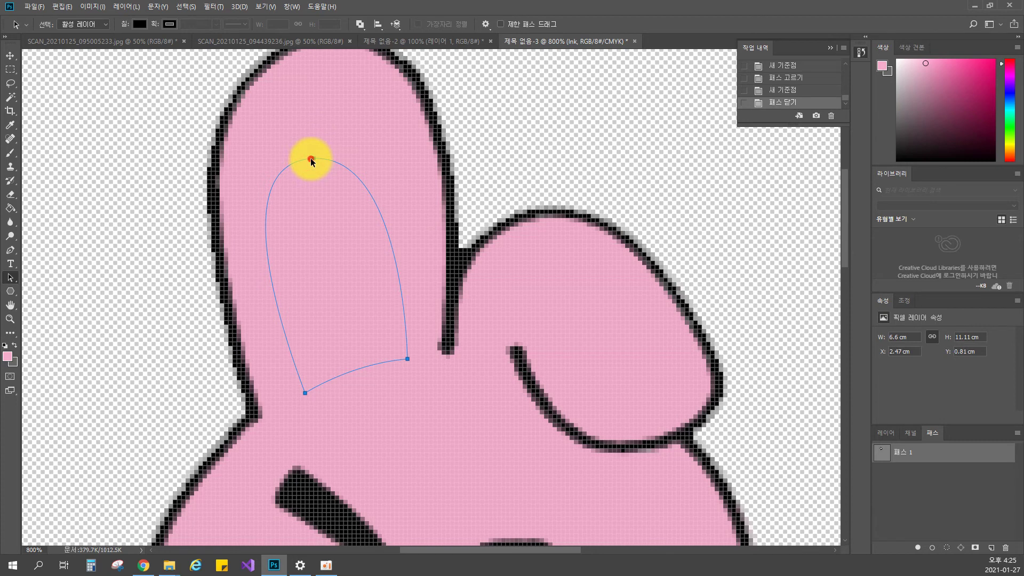
left_click_drag(309, 368, 366, 310)
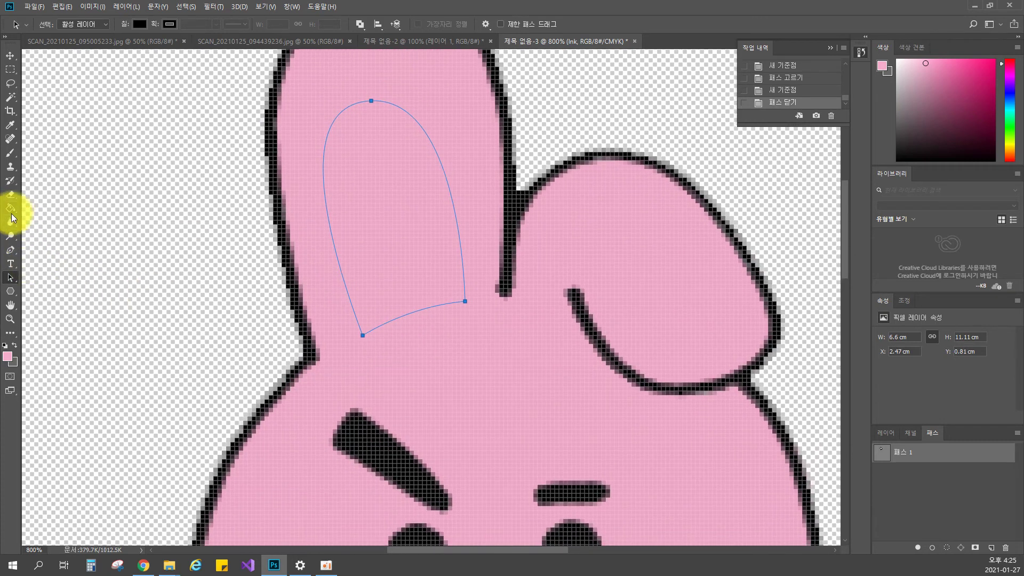
left_click(11, 277)
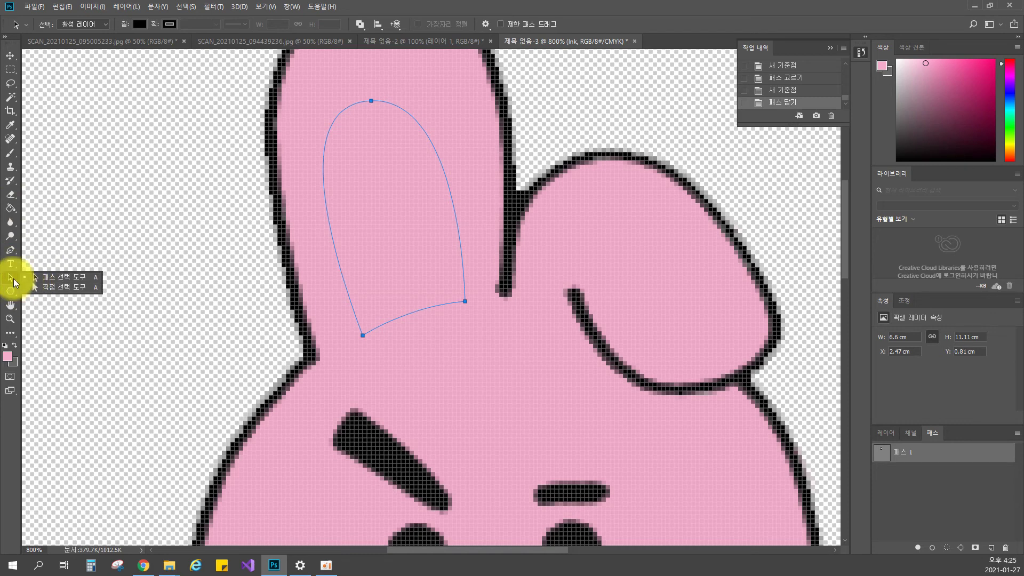
Draw a closed Pen path around the upper part of the raised hand, with a curved lower edge between the dumbbell ends
left_click(10, 250)
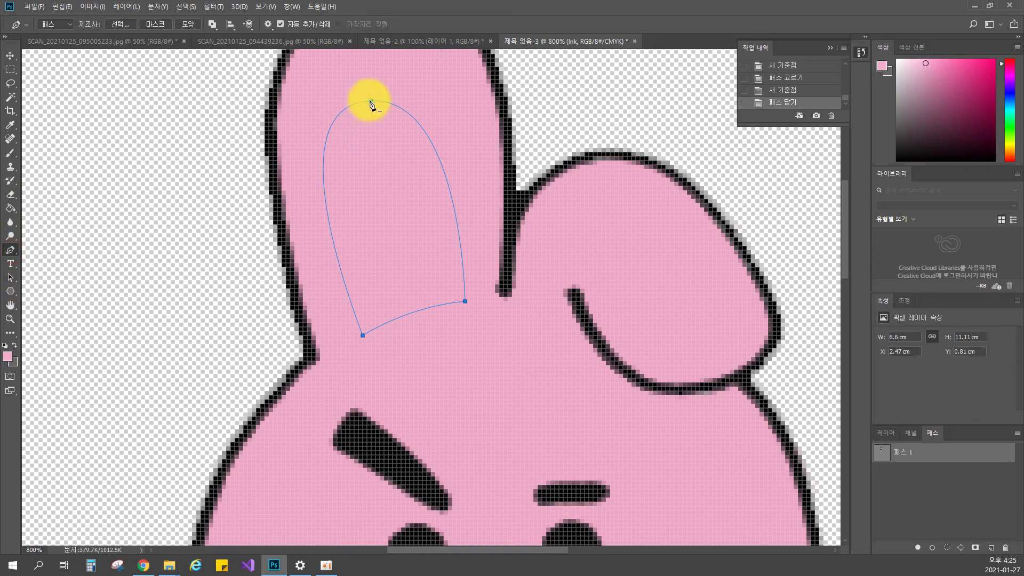
scroll(411, 245, "down", 5)
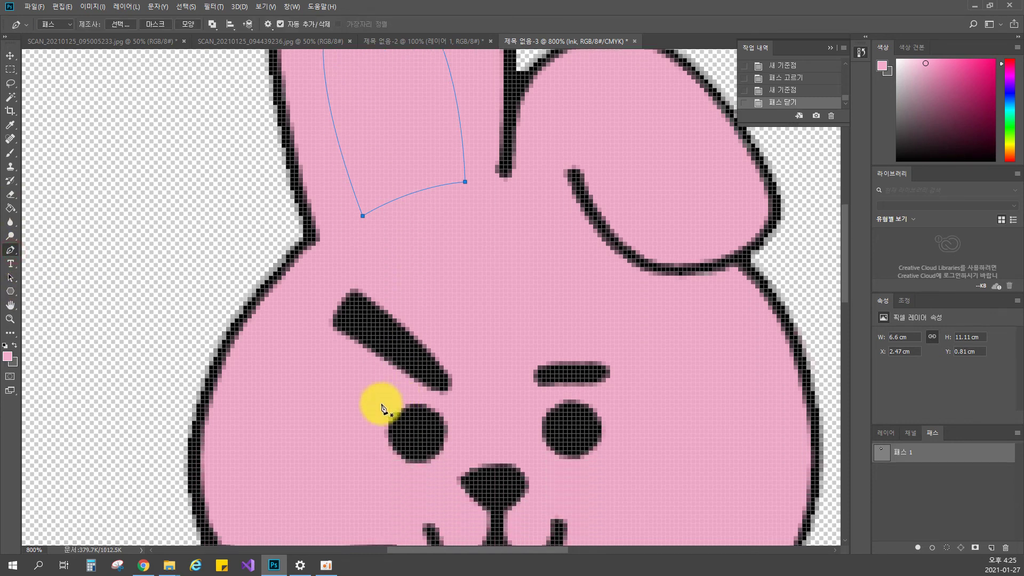
scroll(392, 407, "down", 15)
scroll(392, 406, "left", 7)
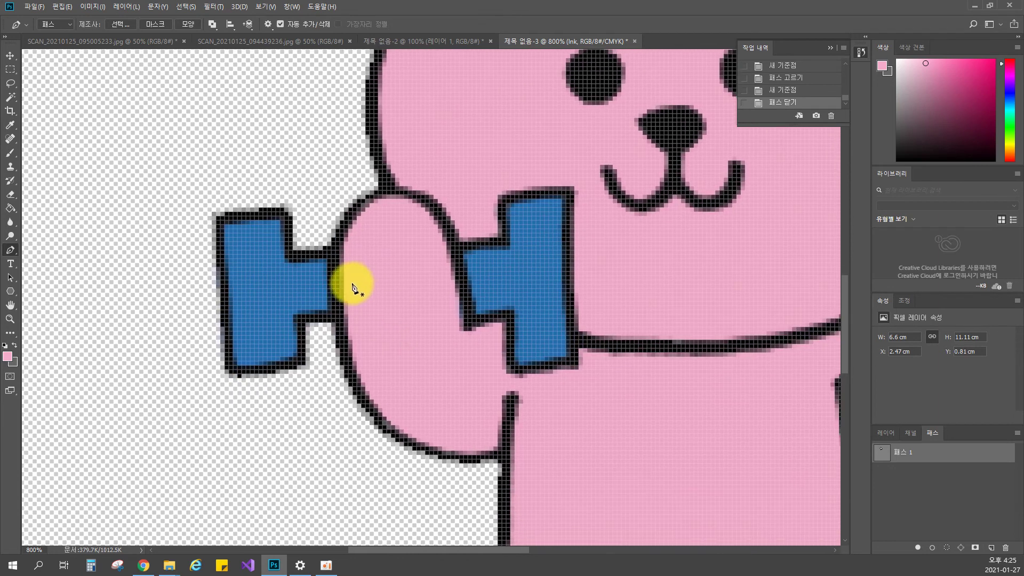
left_click(339, 288)
left_click_drag(457, 271, 535, 233)
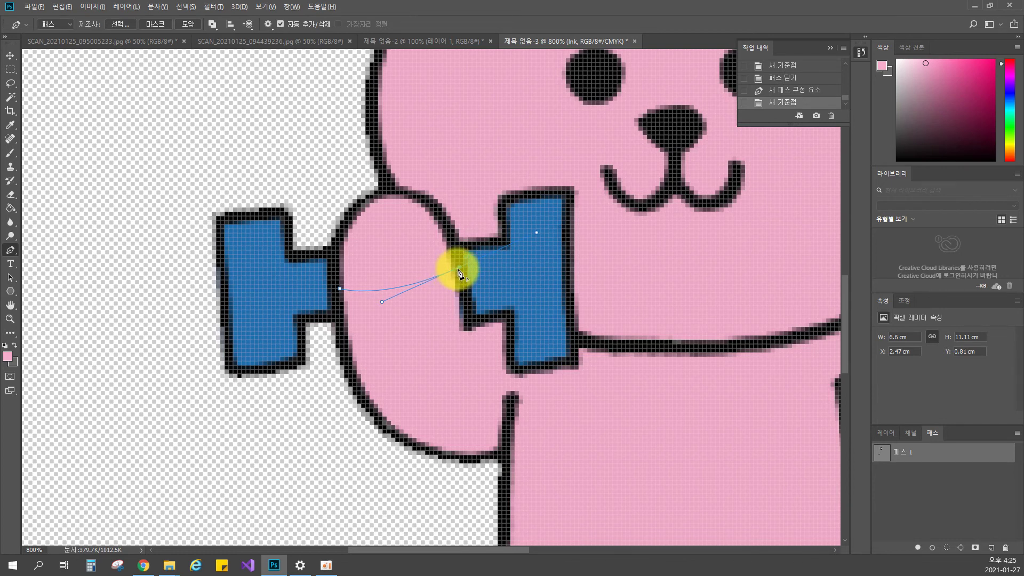
left_click(459, 268, "alt")
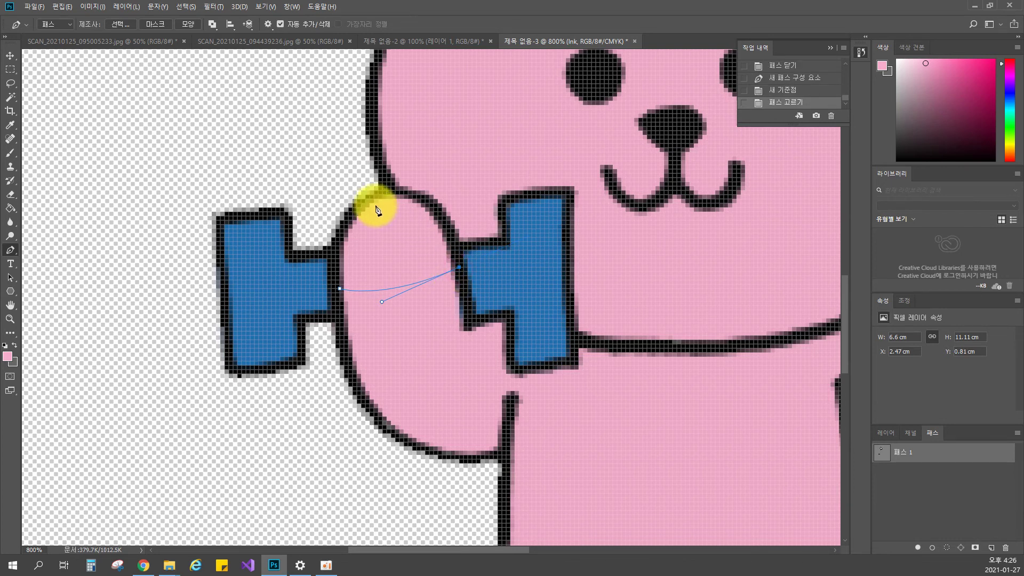
left_click_drag(386, 195, 318, 203)
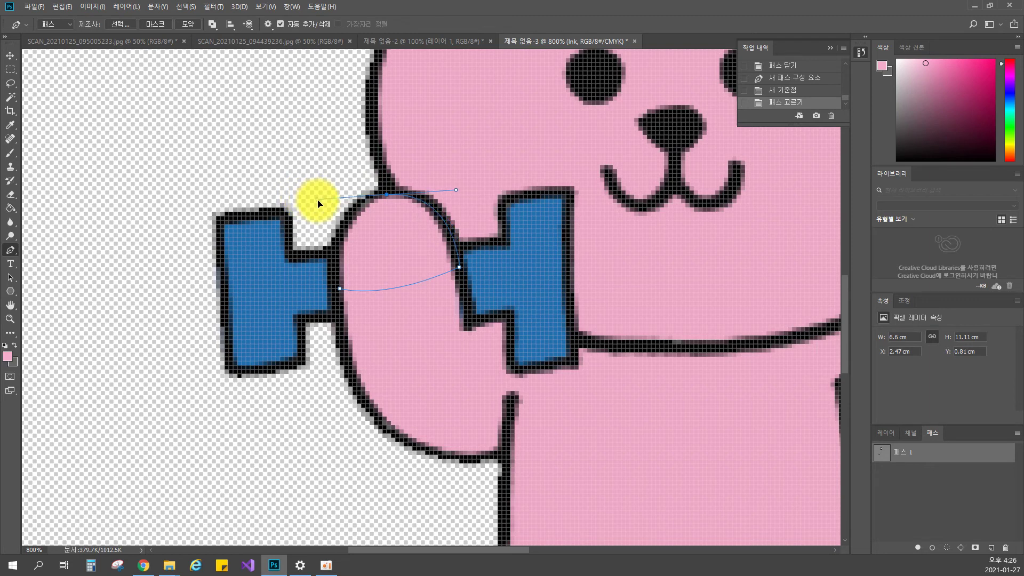
left_click(340, 289)
Draw a curved Pen segment across the lowered hand from the body line to its outer outline, ending in a corner anchor
left_click_drag(564, 327, 201, 137)
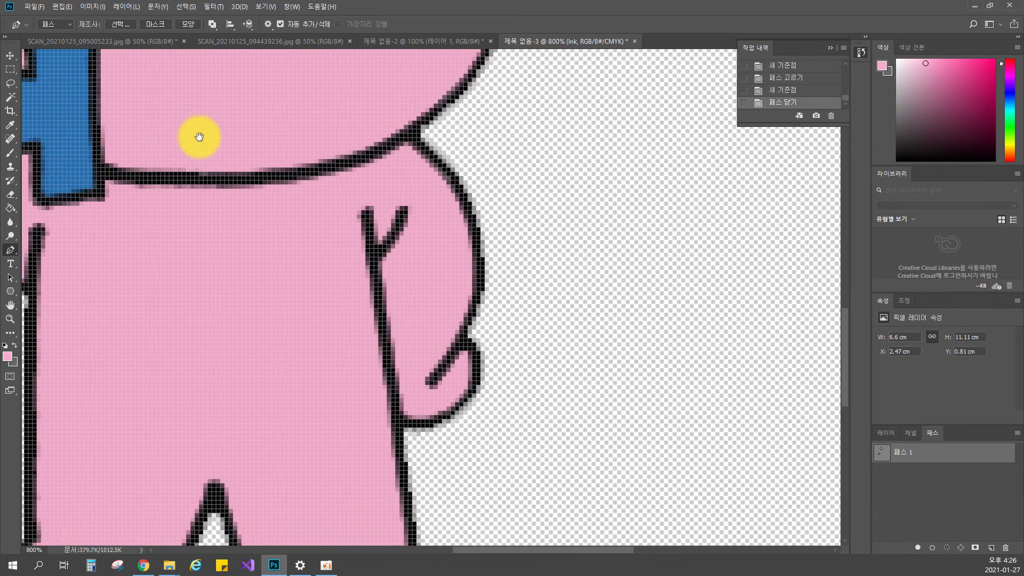
left_click(391, 372)
left_click_drag(454, 339, 485, 321)
key("ctrl+z")
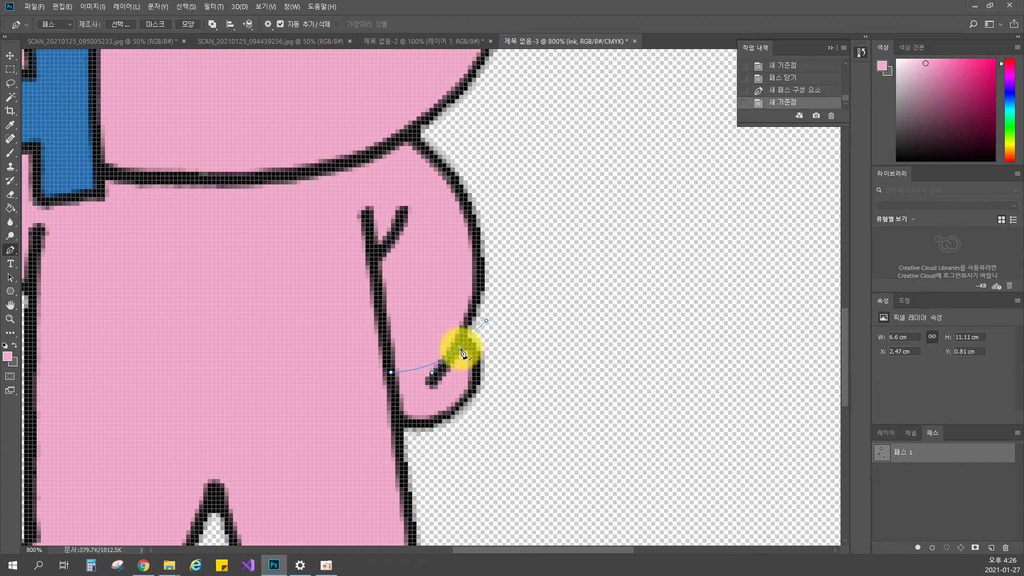
left_click(459, 346, "alt")
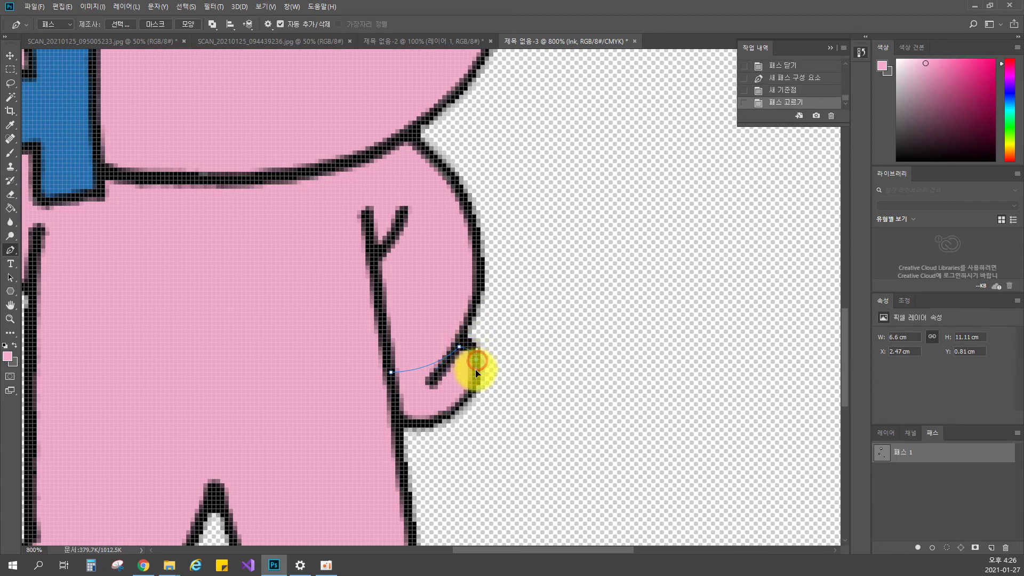
Trace the lowered hand's outer outline around to the body line and close the path at its starting anchor
left_click_drag(477, 381, 395, 435)
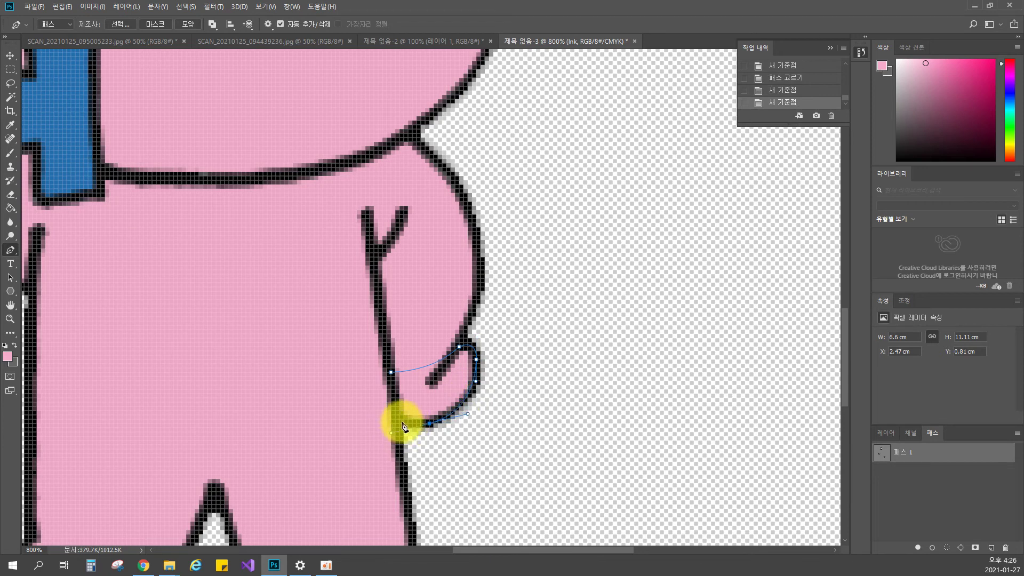
left_click(428, 424, "alt")
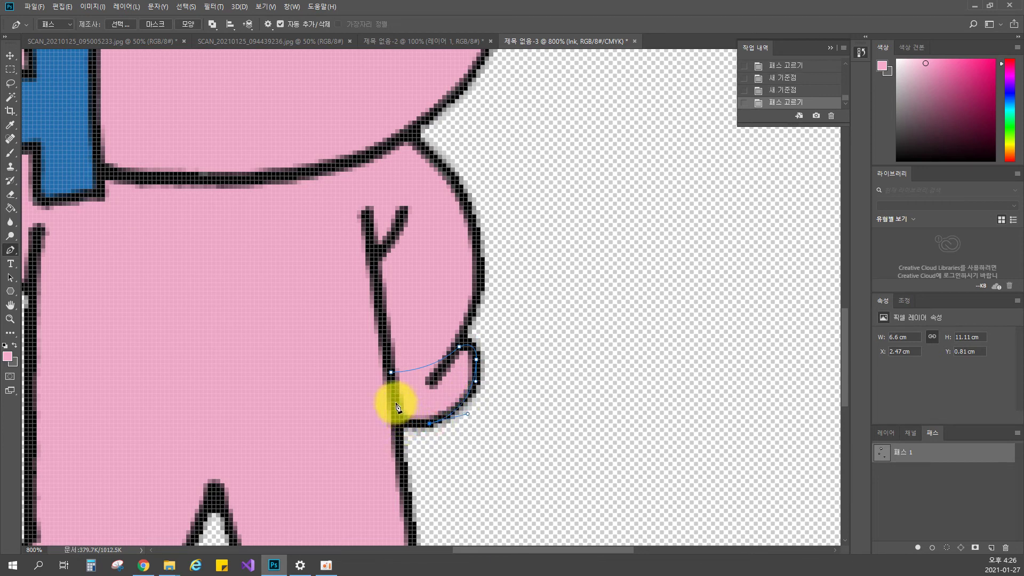
left_click_drag(394, 400, 391, 377)
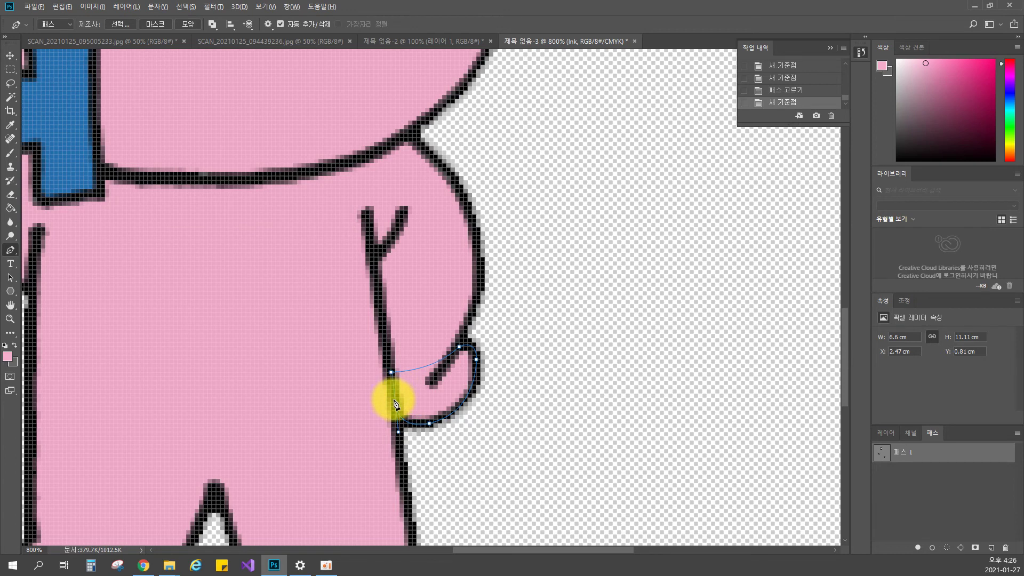
left_click(396, 378, "alt")
left_click(391, 376)
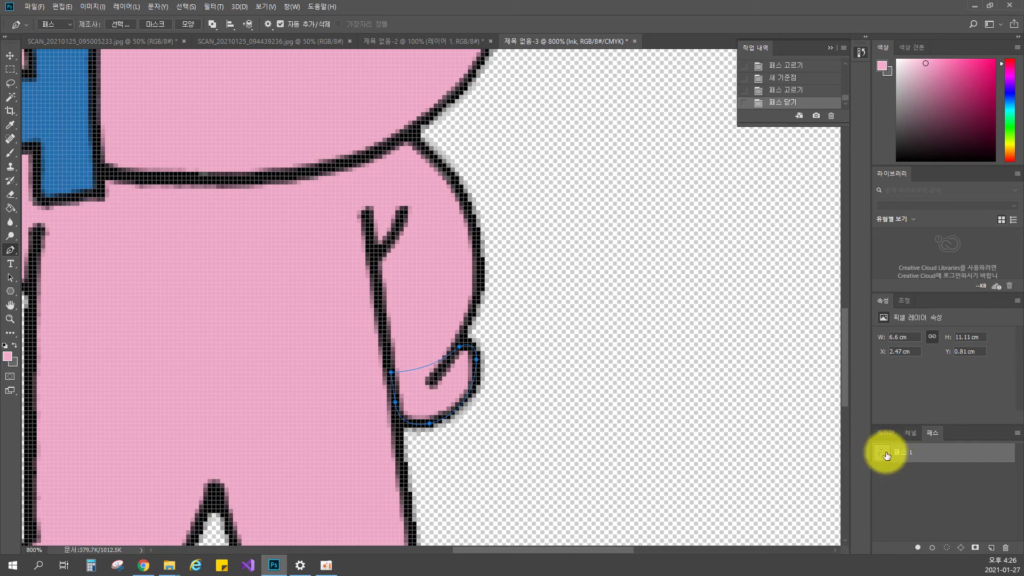
Load the inner-ear and hand paths as a selection and make the color layer active
key("ctrl+minus")
key("ctrl+minus")
key("ctrl+minus")
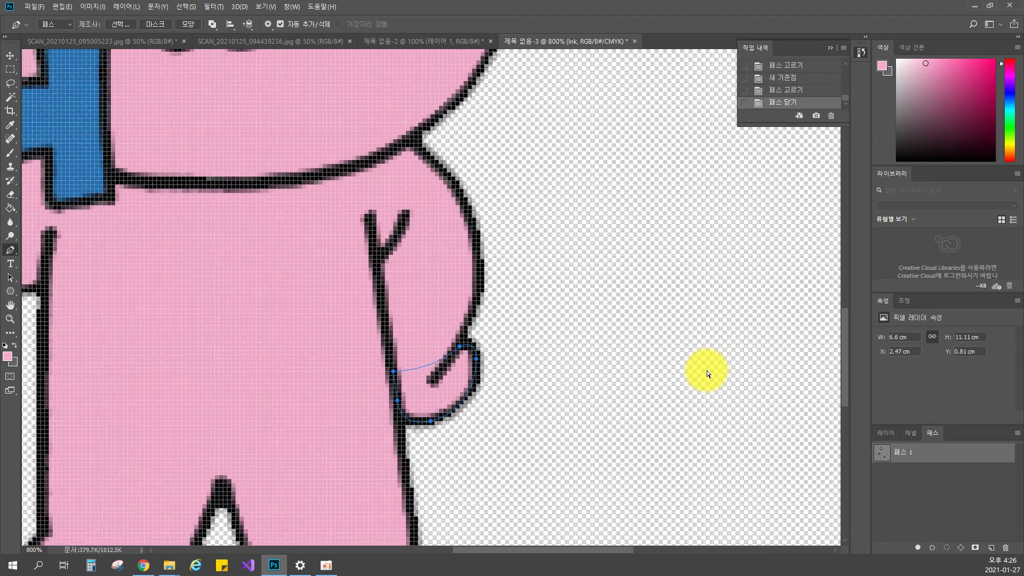
left_click_drag(537, 223, 622, 411)
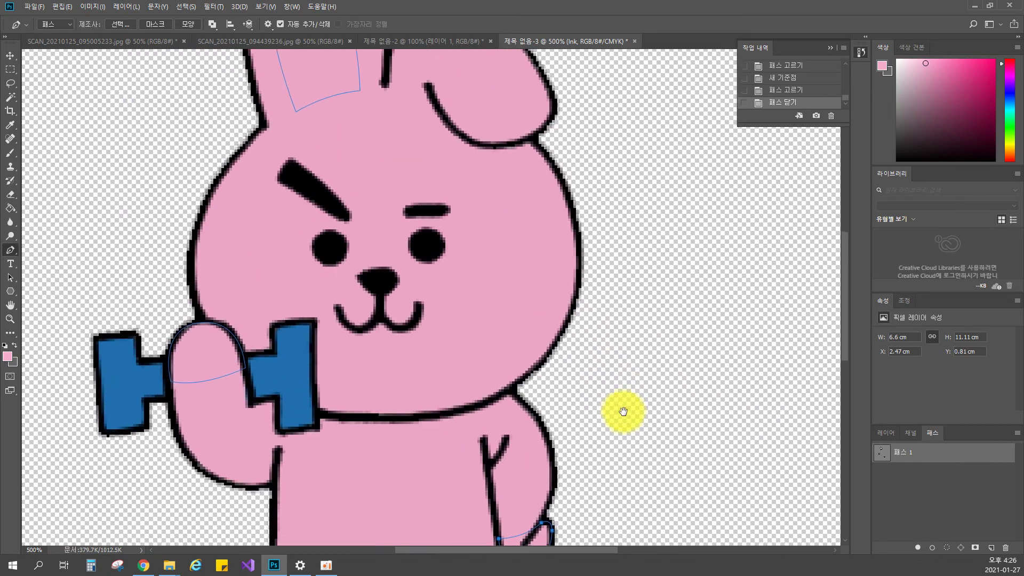
key("ctrl+minus")
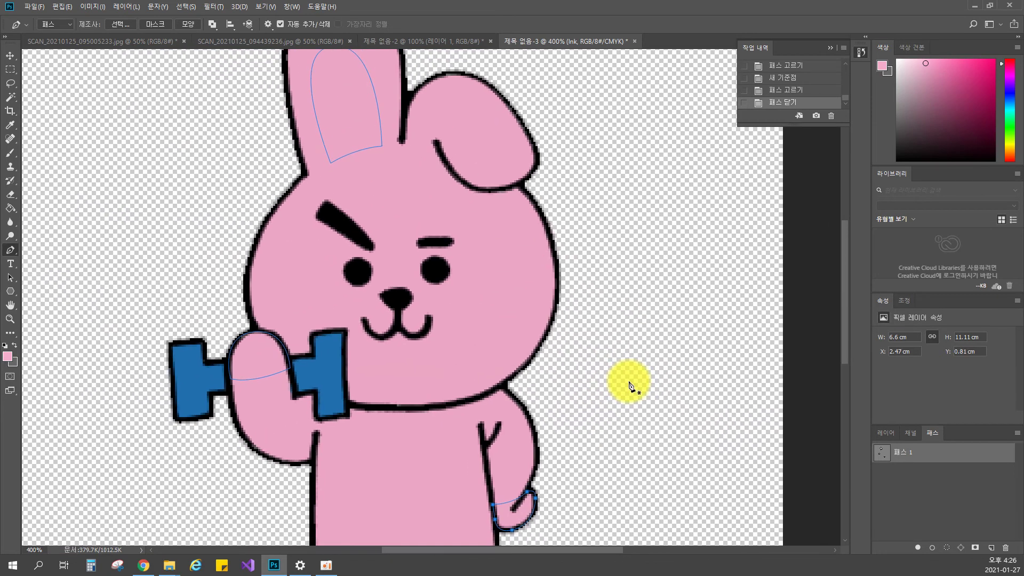
key("ctrl+minus")
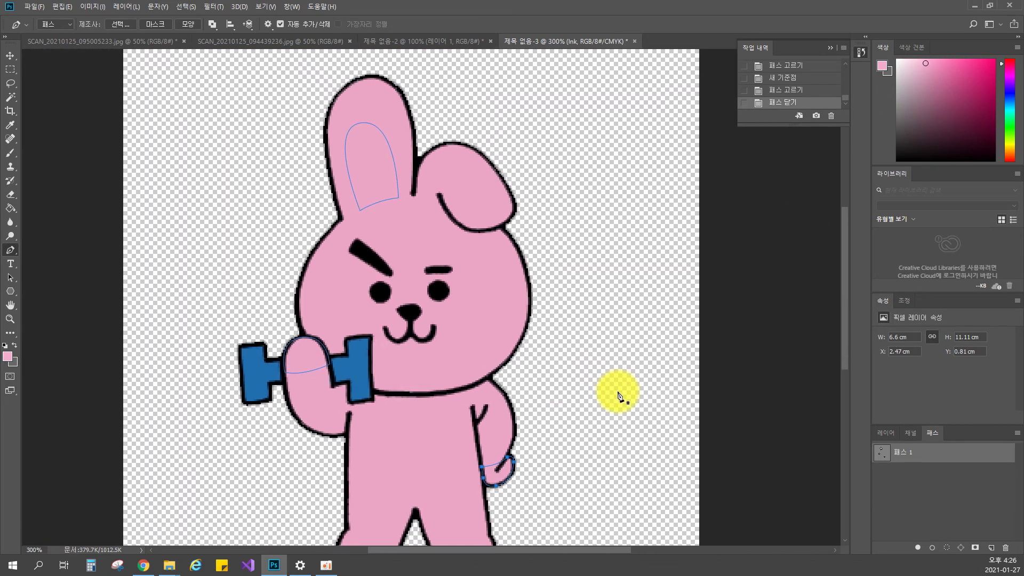
left_click(882, 456, "ctrl")
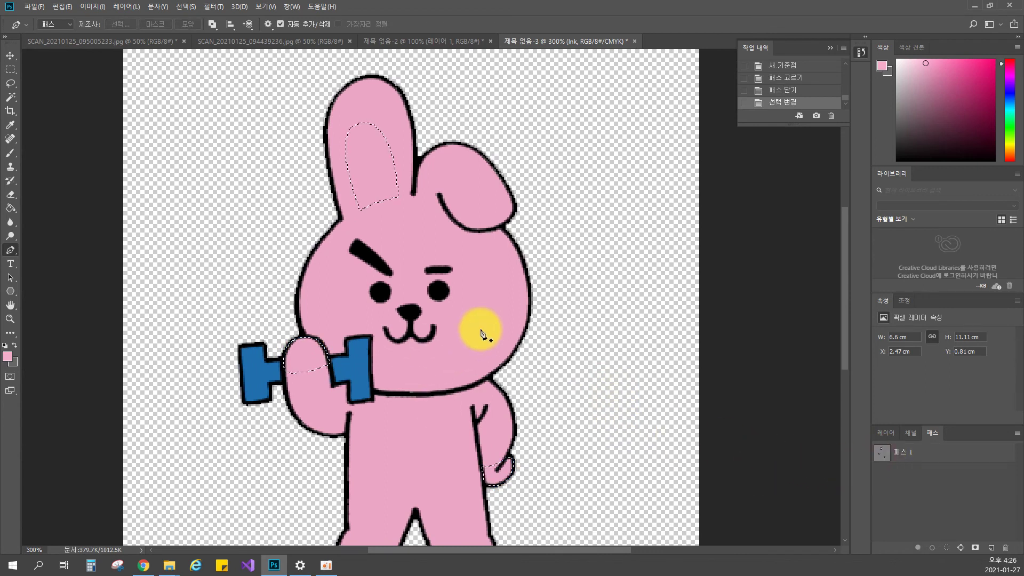
left_click(886, 432)
left_click(925, 517)
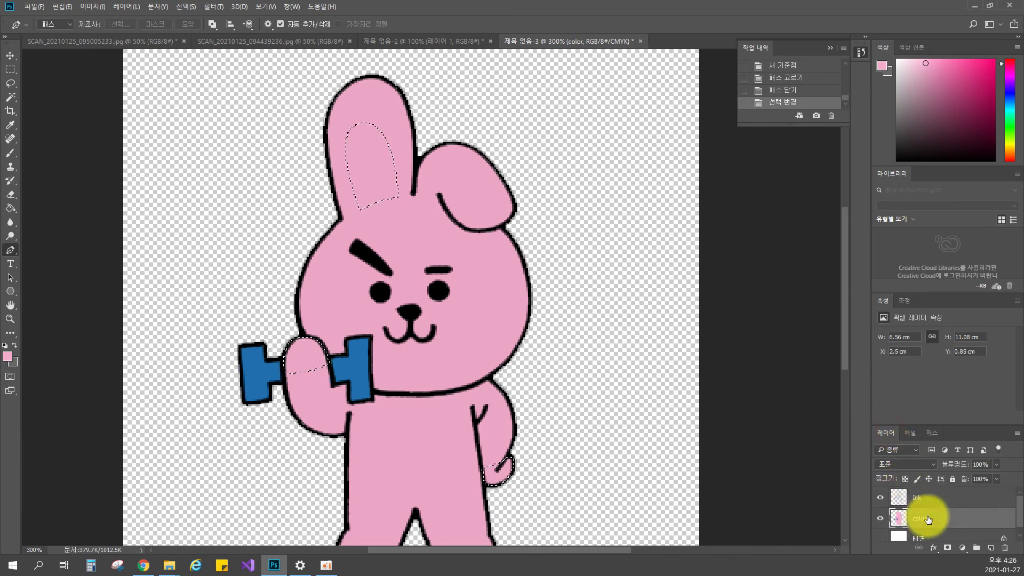
Sample the cream colour from the inner ear in the reference rabbit document and return to the drawing
left_click(424, 40)
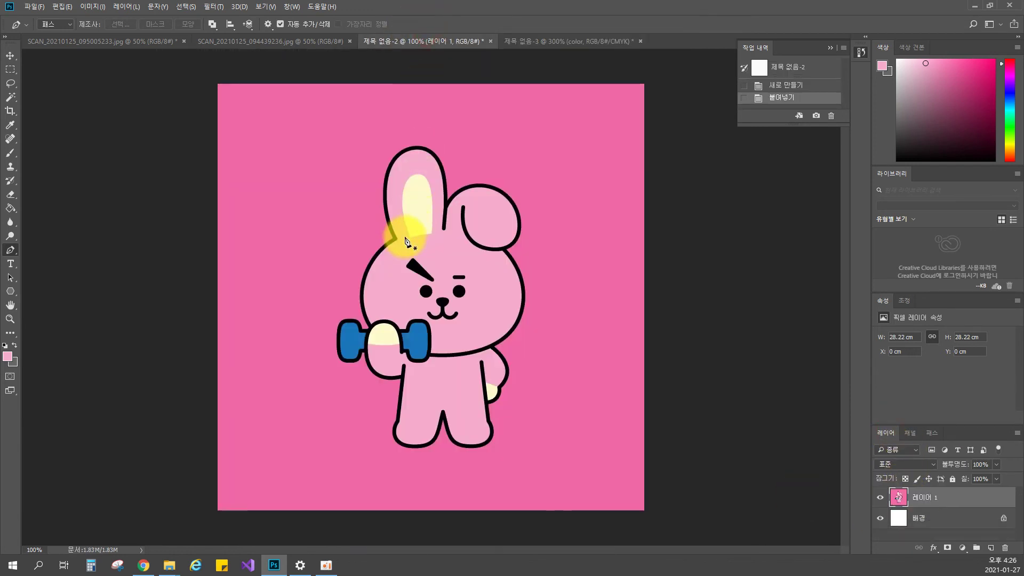
key("i")
left_click(419, 213)
left_click(518, 42)
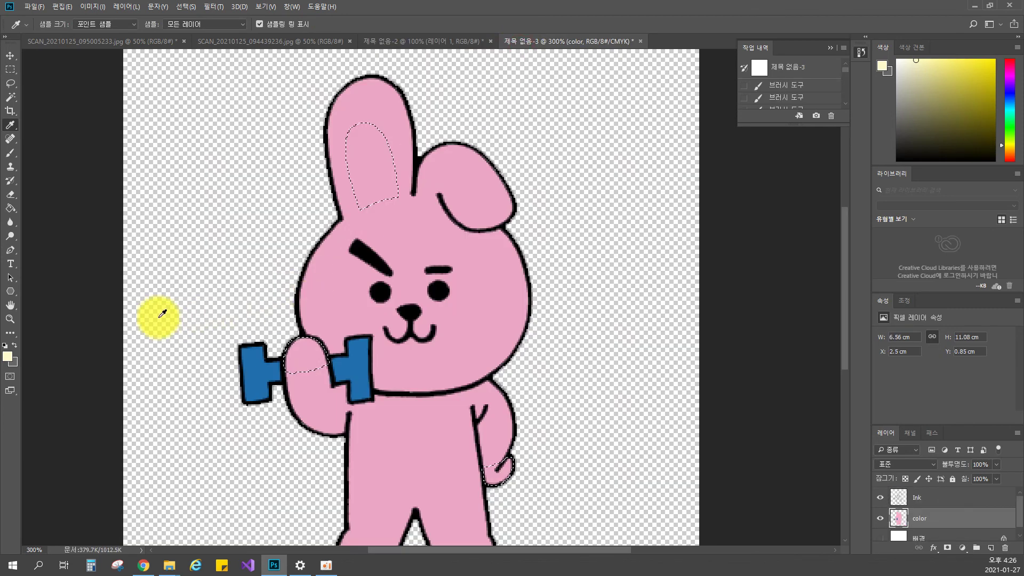
Fill the selected inner ear and both hands with cream using the Paint Bucket, and deselect
left_click(10, 208)
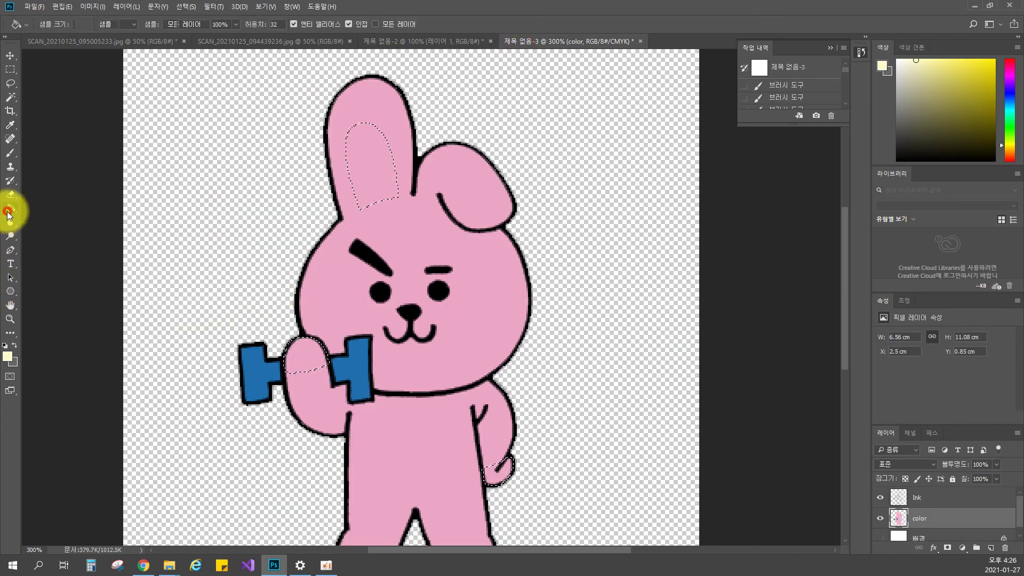
left_click(373, 161)
key("ctrl+d")
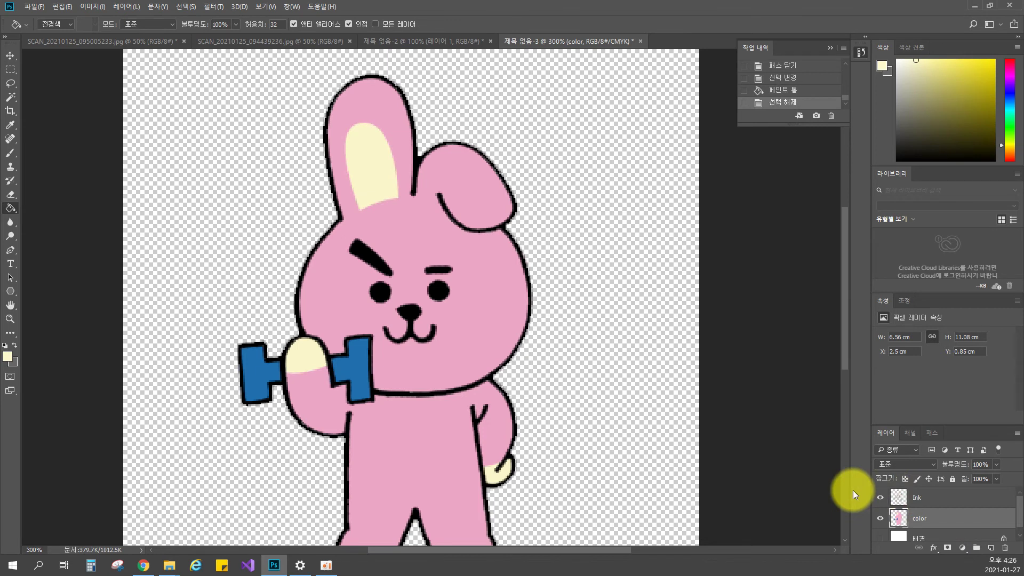
Add a second, empty path to the document for working on the rabbit's face
scroll(577, 440, "down", 5)
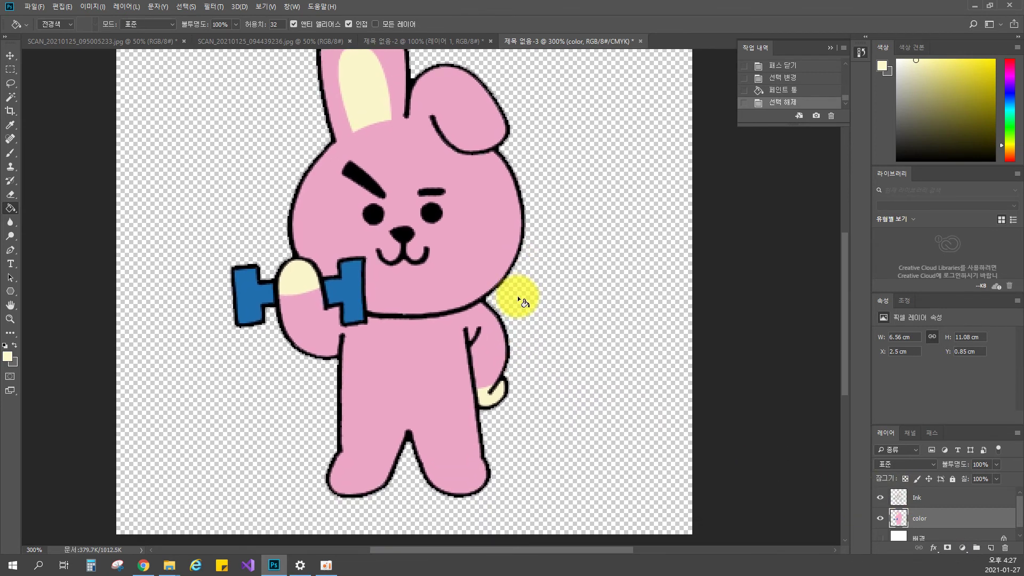
left_click(932, 433)
key("ctrl+plus")
key("ctrl+plus")
key("ctrl+plus")
key("ctrl+plus")
key("ctrl+plus")
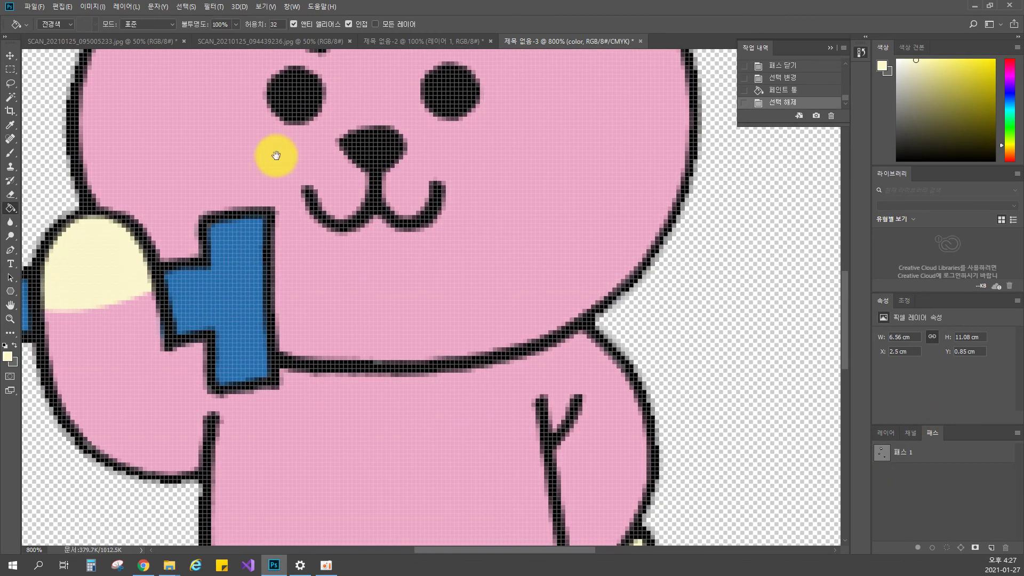
left_click_drag(276, 155, 284, 272)
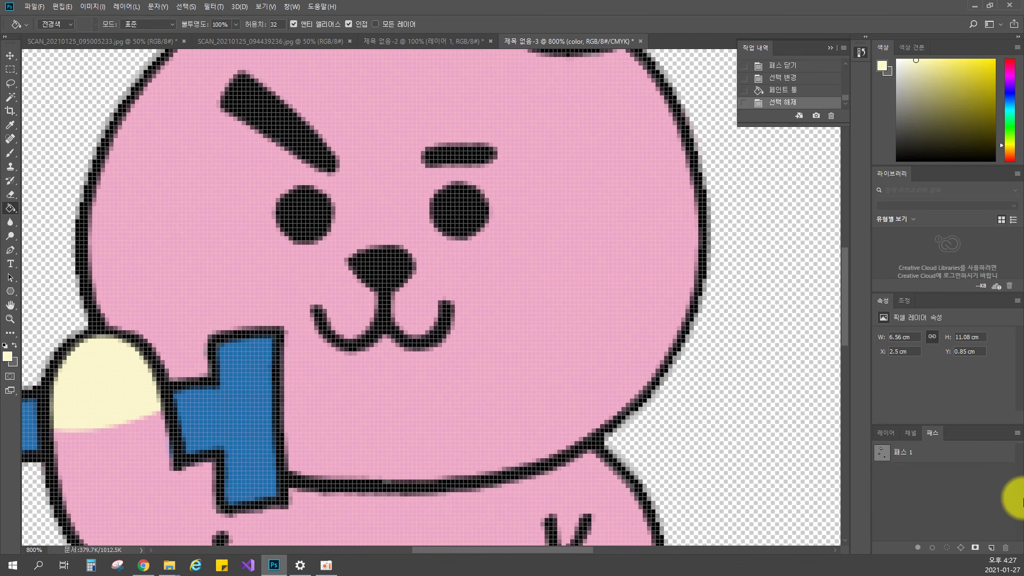
left_click(991, 548)
scroll(284, 136, "up", 1)
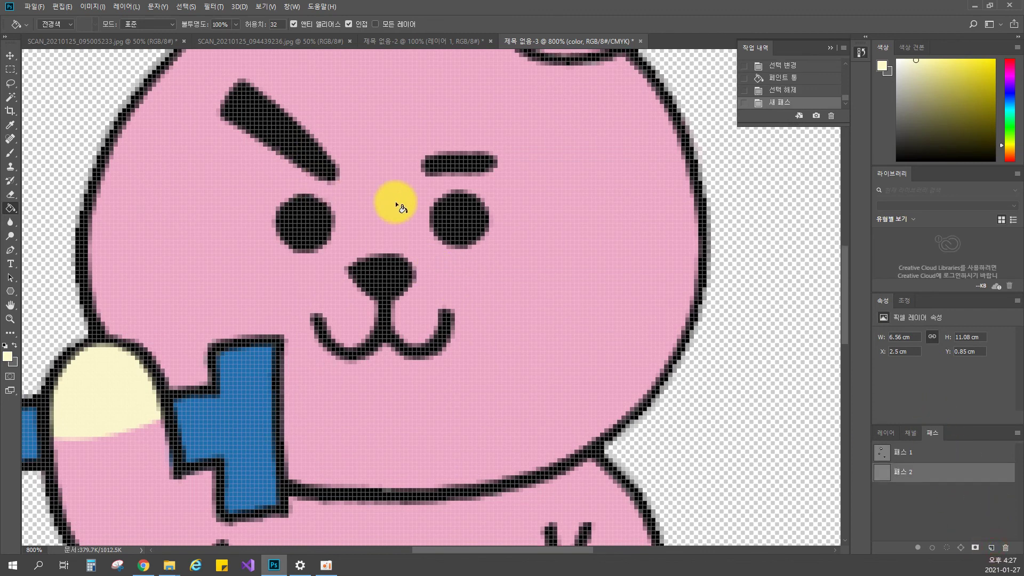
key("ctrl+plus")
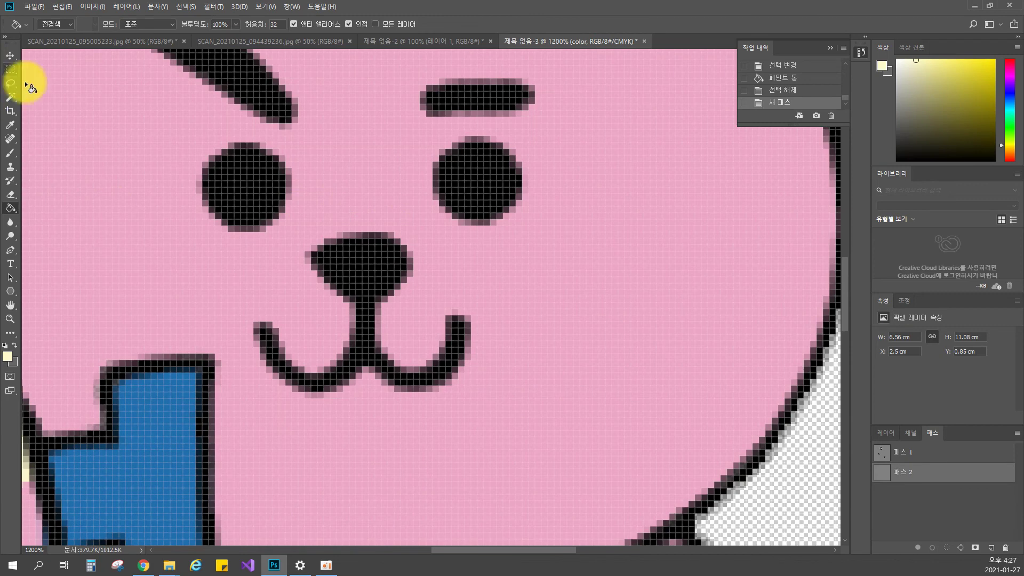
Try to draw a circle about 15 px wide over the eye beneath the short eyebrow with the Ellipse tool, and undo it
left_click(10, 265)
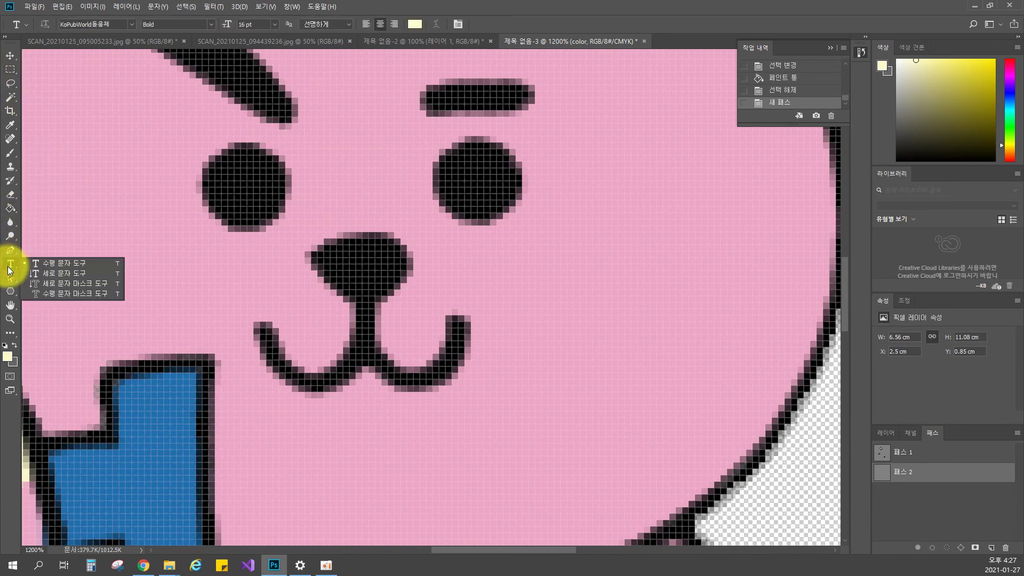
right_click(10, 295)
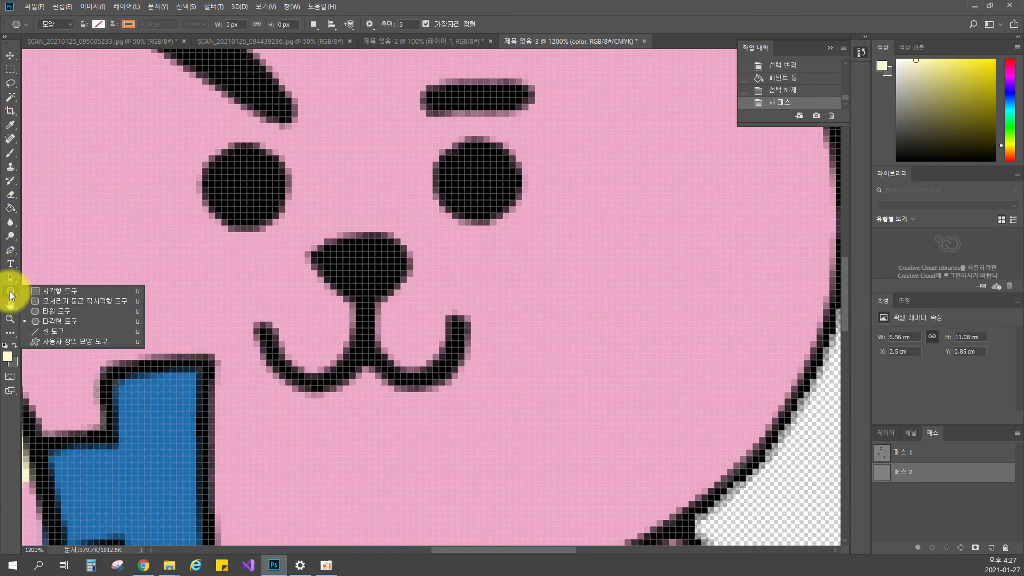
left_click(44, 311)
left_click_drag(439, 129, 529, 246)
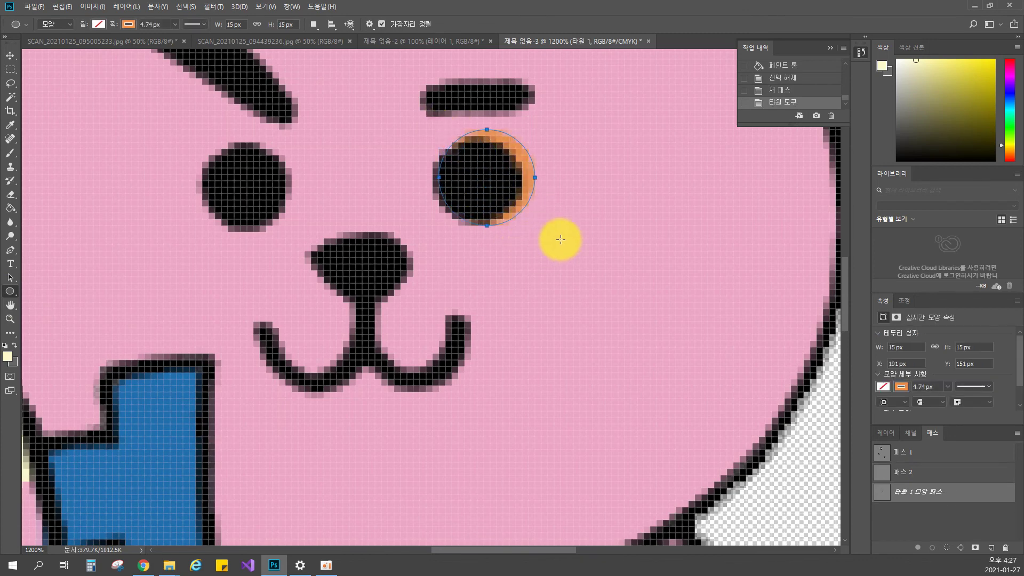
key("ctrl+z")
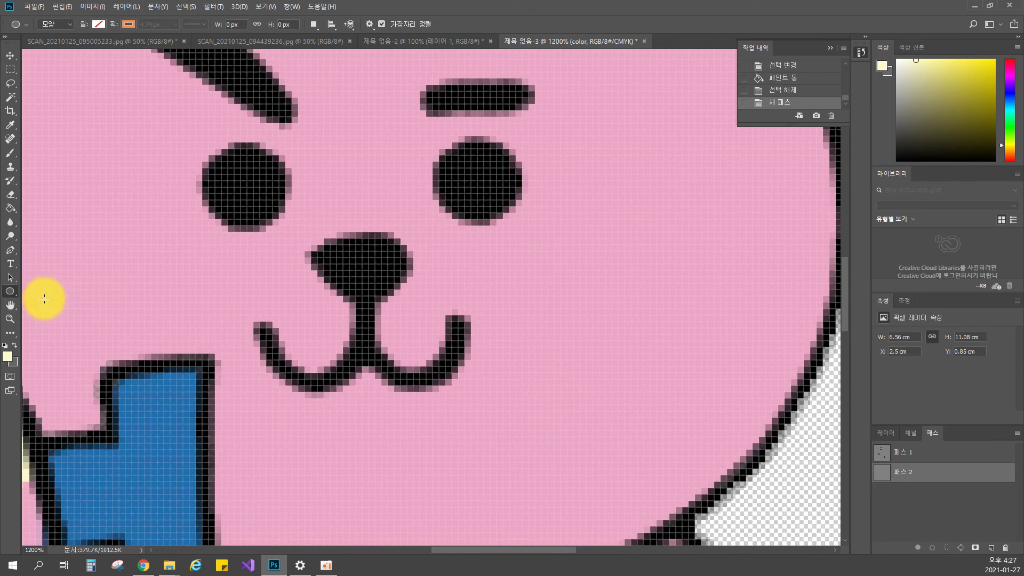
Delete the empty second path and return to the document's layers
right_click(16, 295)
left_click(17, 295)
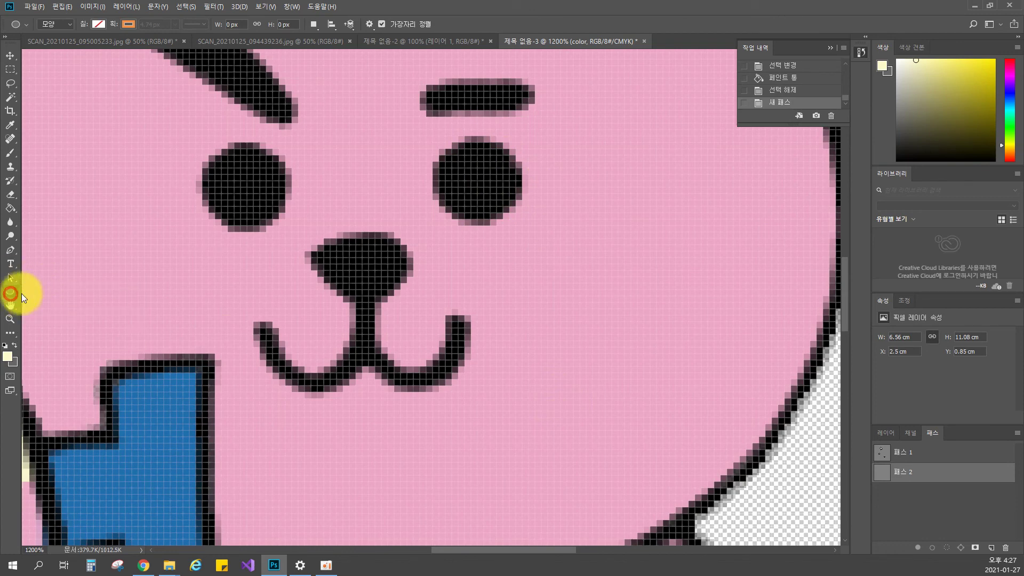
left_click_drag(913, 476, 1005, 548)
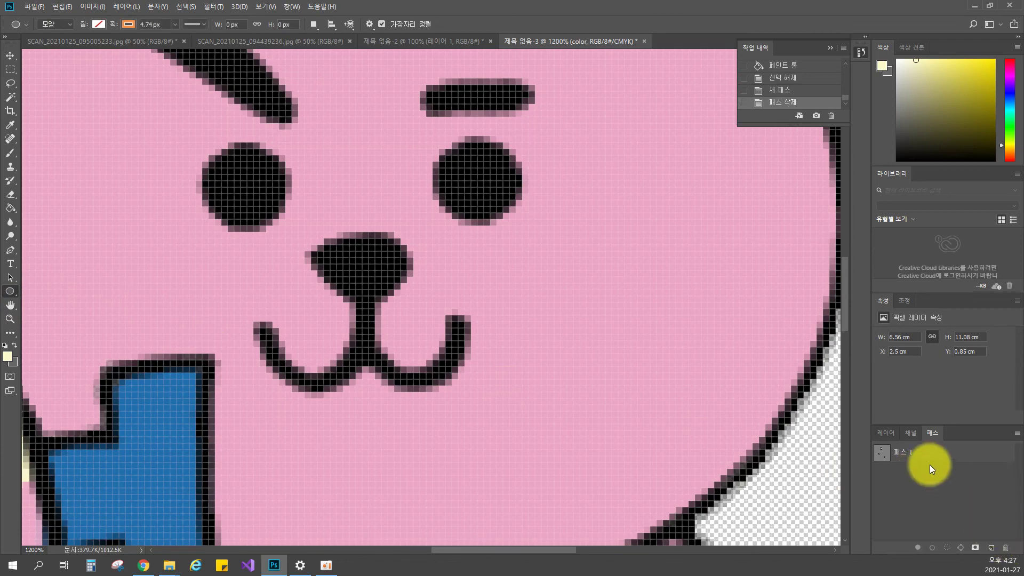
left_click(884, 432)
scroll(514, 290, "down", 7)
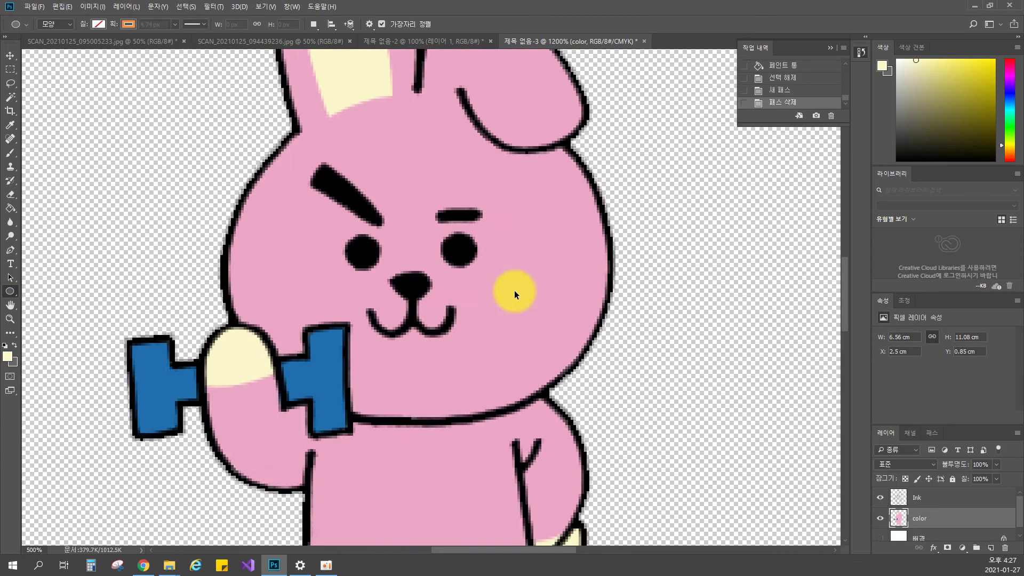
scroll(514, 290, "down", 1)
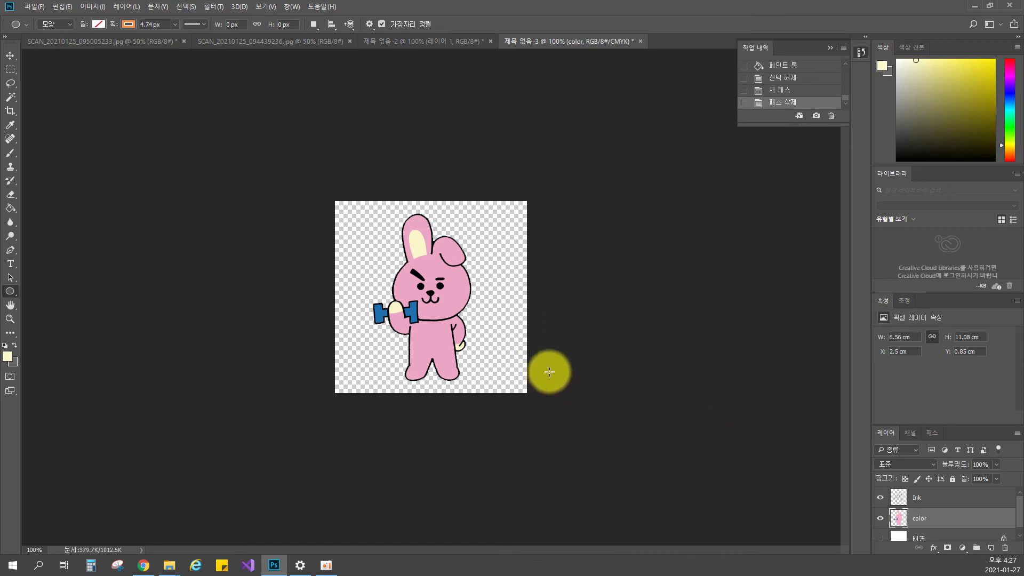
Save the rabbit for web as a transparent PNG-24 named 1.png on the desktop
left_click(28, 10)
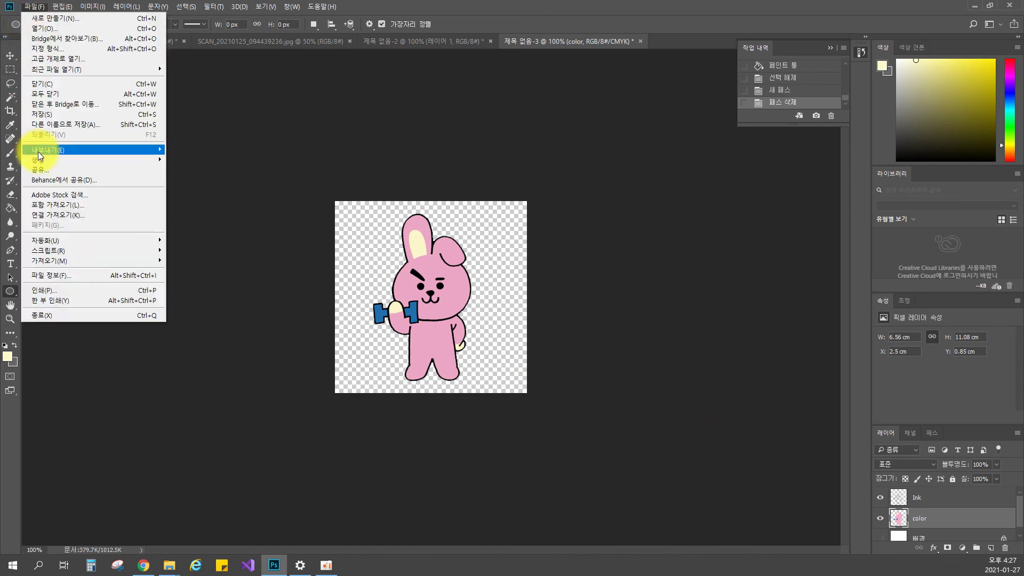
mouse_move(40, 151)
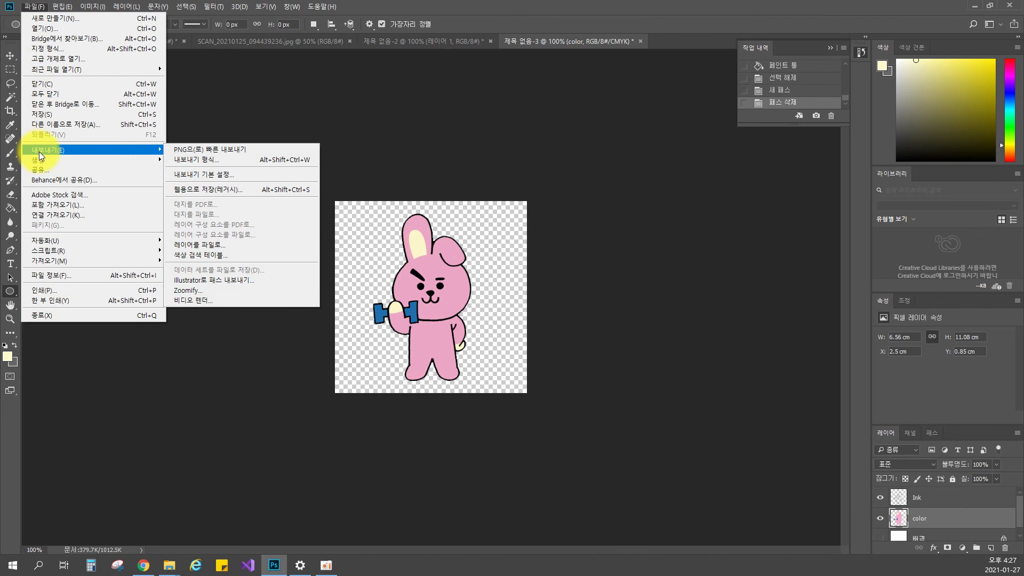
left_click(261, 189)
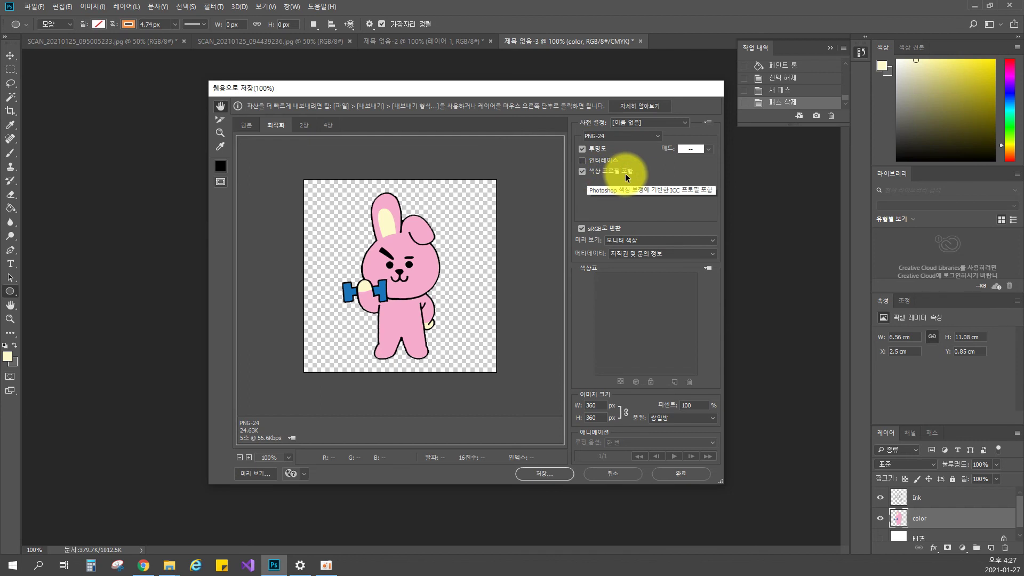
left_click(555, 474)
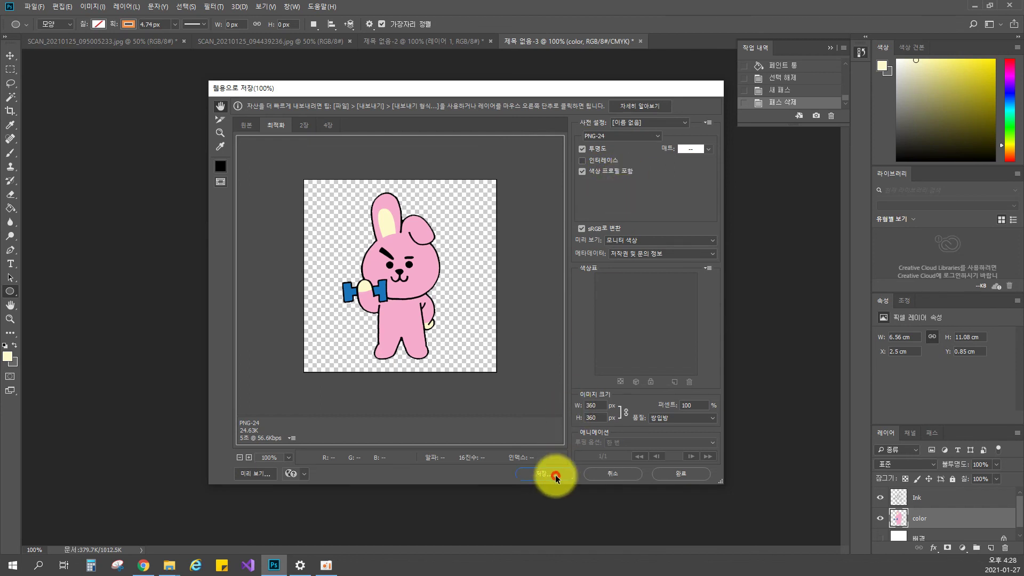
left_click(402, 281)
left_click_drag(373, 281, 318, 281)
type("₩B")
key("BackSpace")
key("BackSpace")
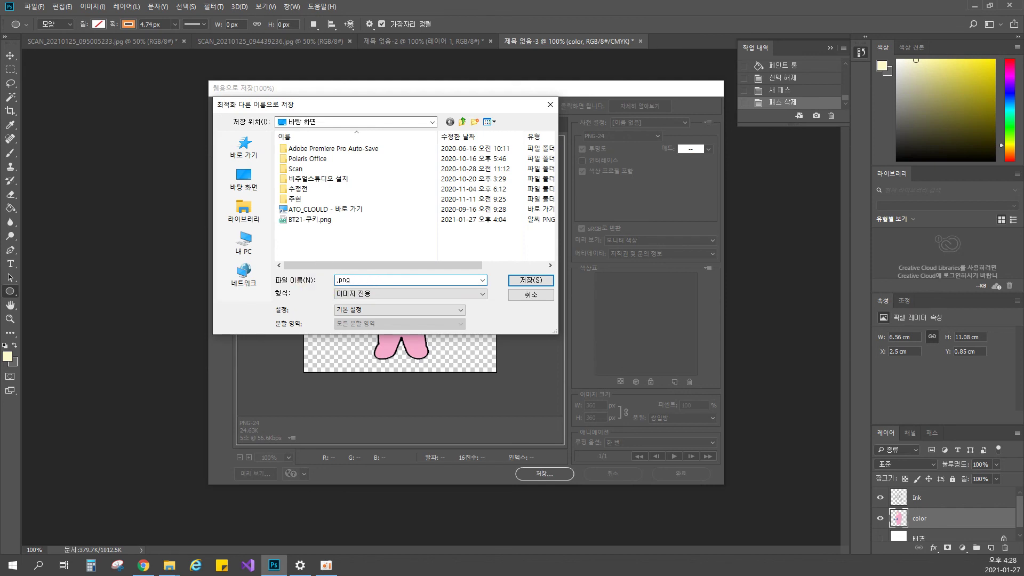
type("1")
key("Return")
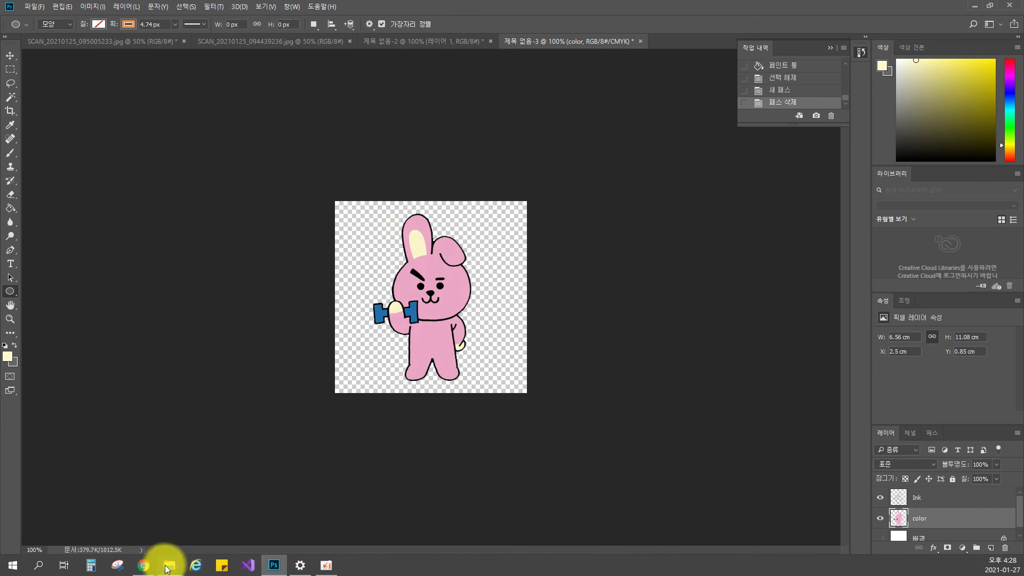
View the exported 1.png in the image viewer and close it
mouse_move(166, 565)
mouse_move(161, 537)
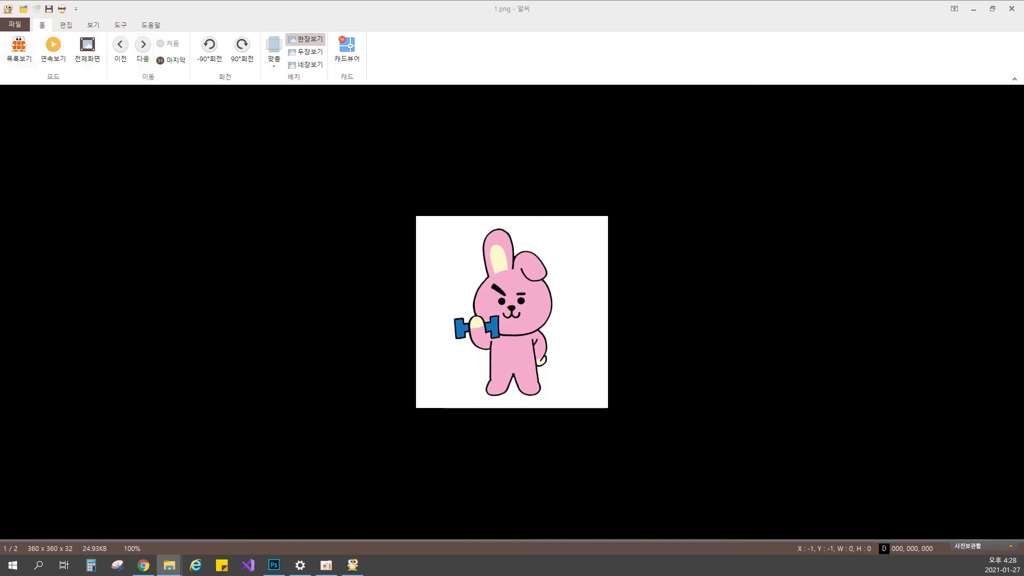
left_click(1011, 9)
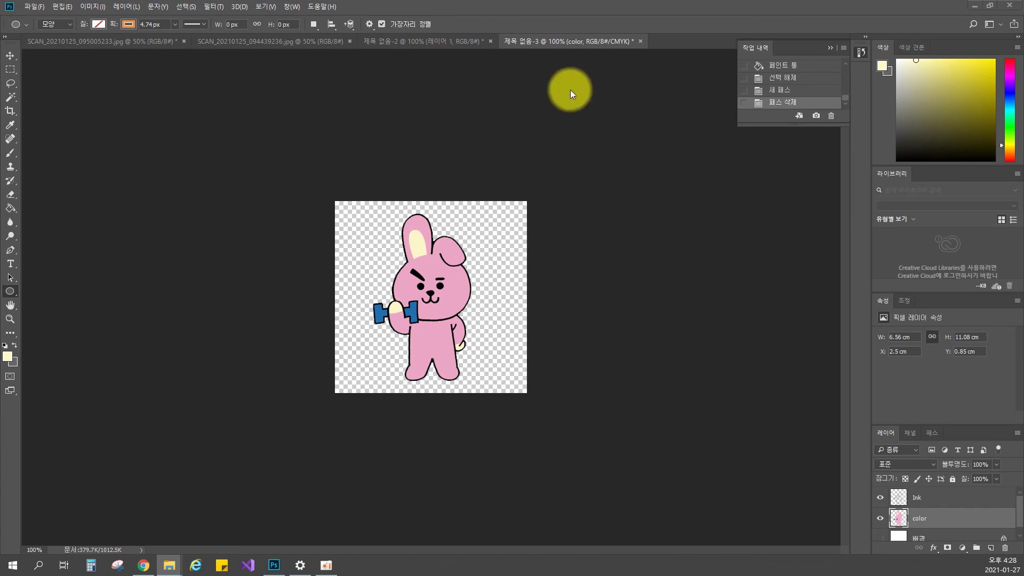
Open the exported 1.png from the desktop in Photoshop and collapse the floating history list
left_click(34, 6)
left_click(57, 36)
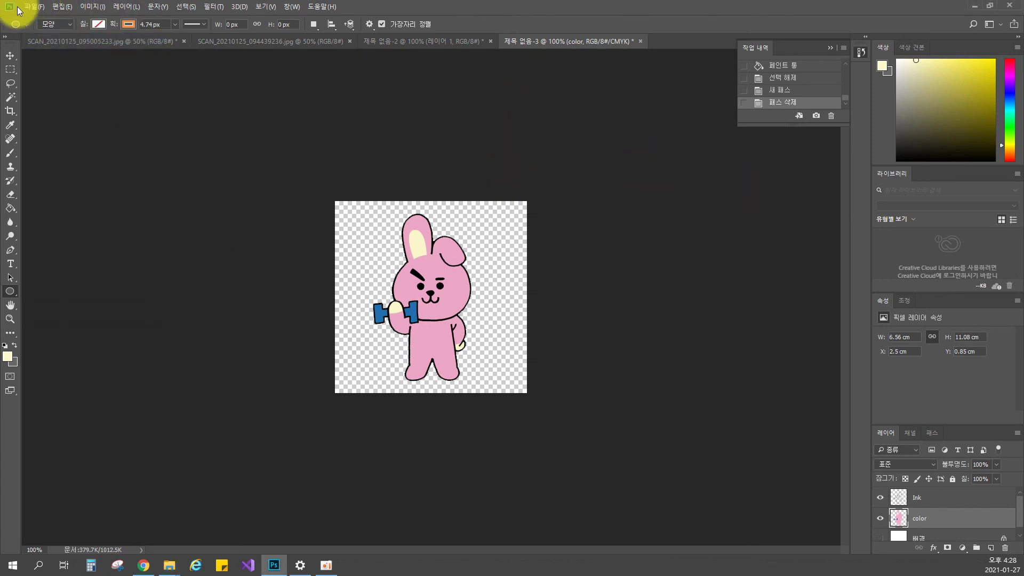
left_click(35, 6)
left_click(46, 28)
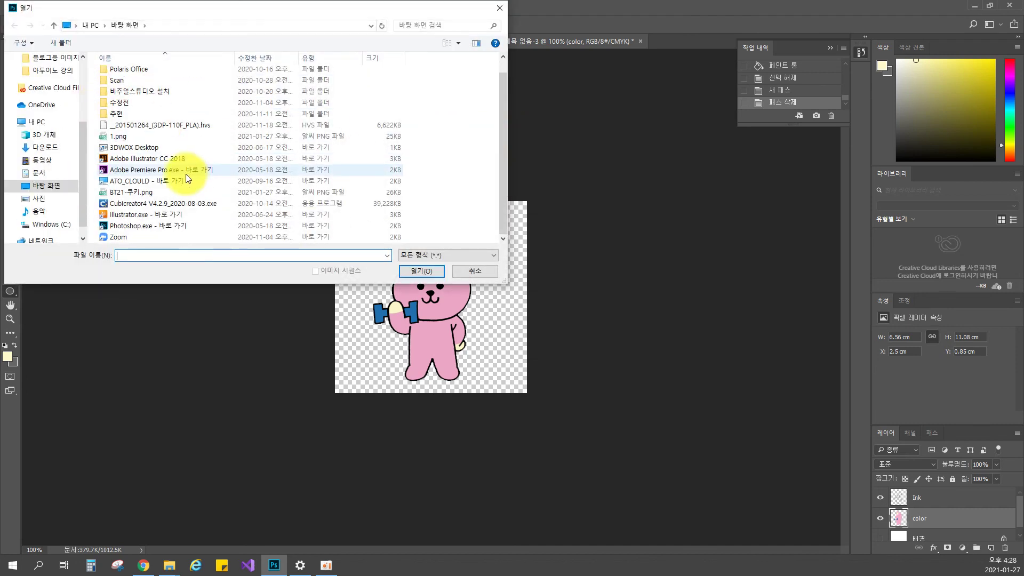
left_click(119, 144)
double_click(120, 136)
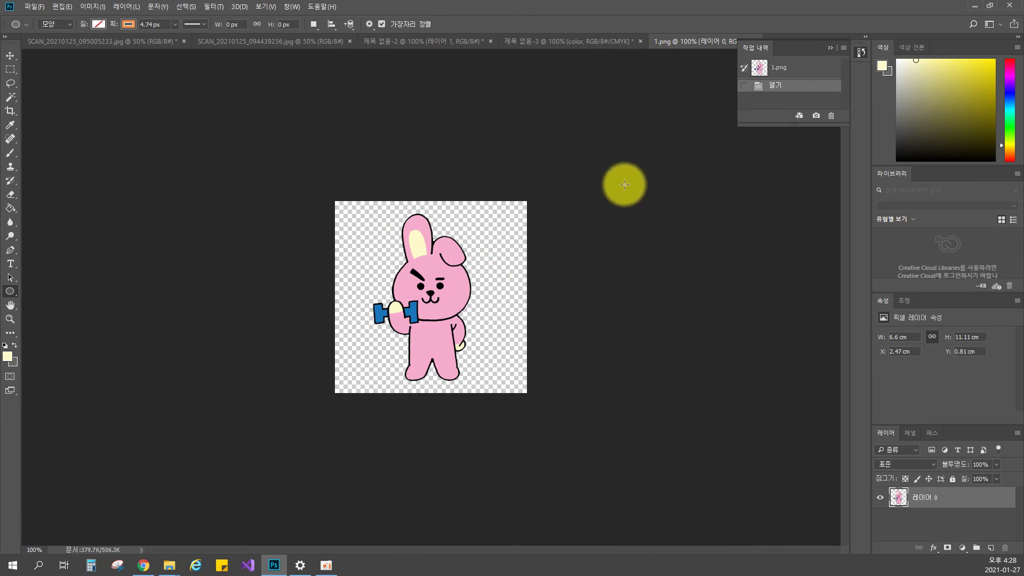
left_click(824, 46)
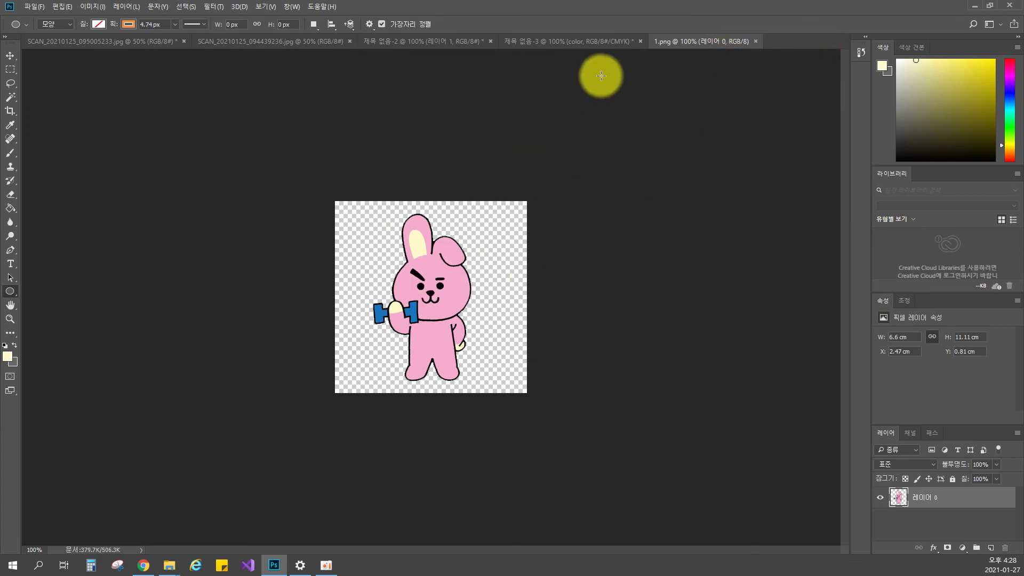